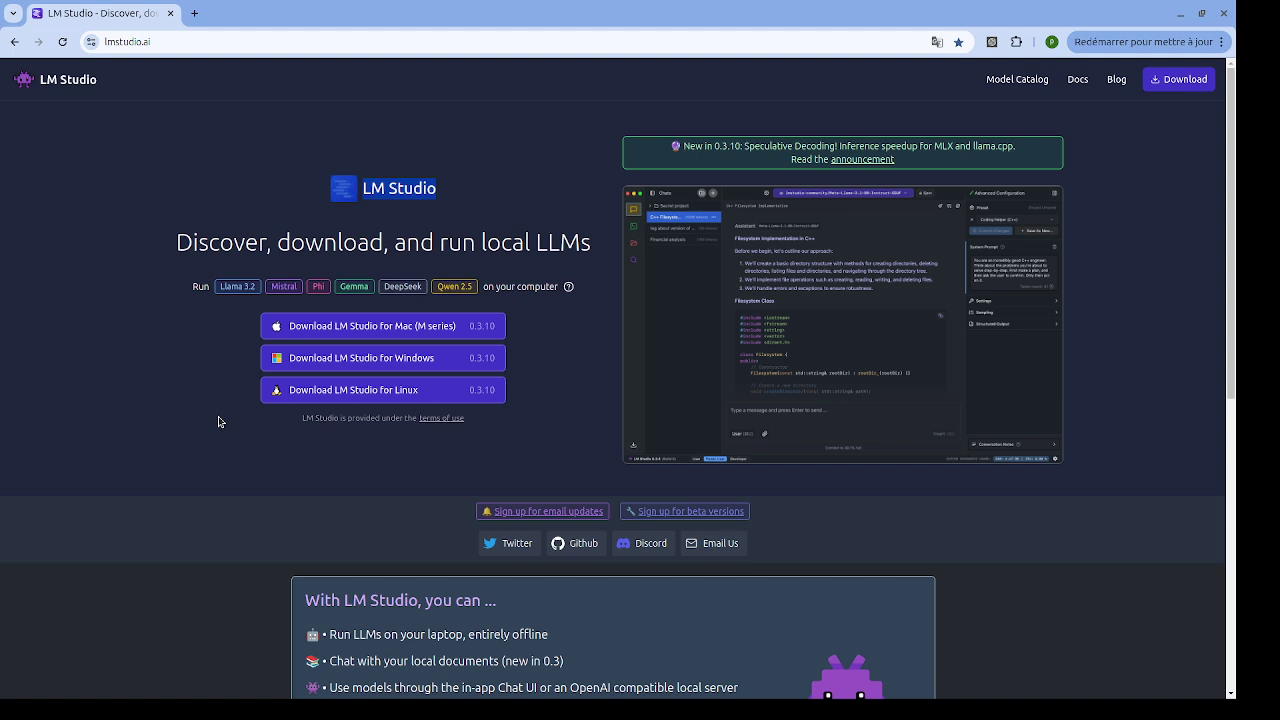
# Step: Open HuggingChat at huggingface.co/chat/ in a new browser tab and sign in with Hugging Face
pyautogui.click(497, 209)
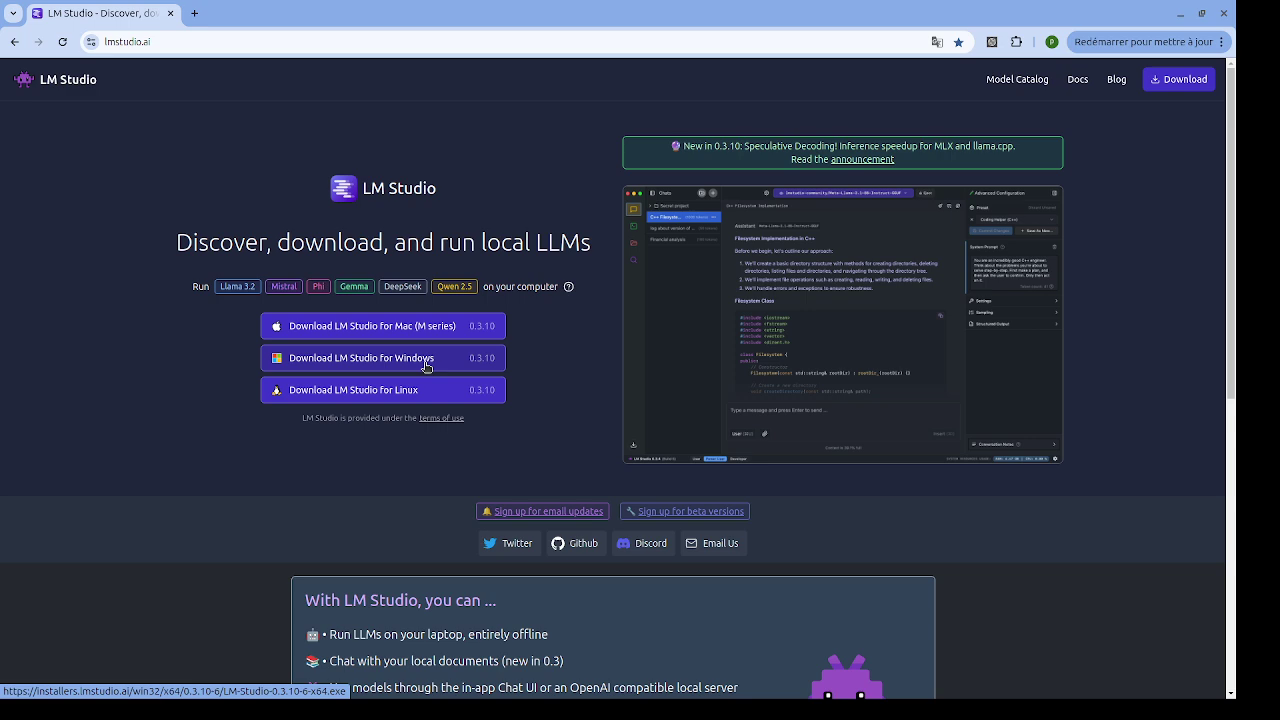
pyautogui.scroll(-2, 638, 360)
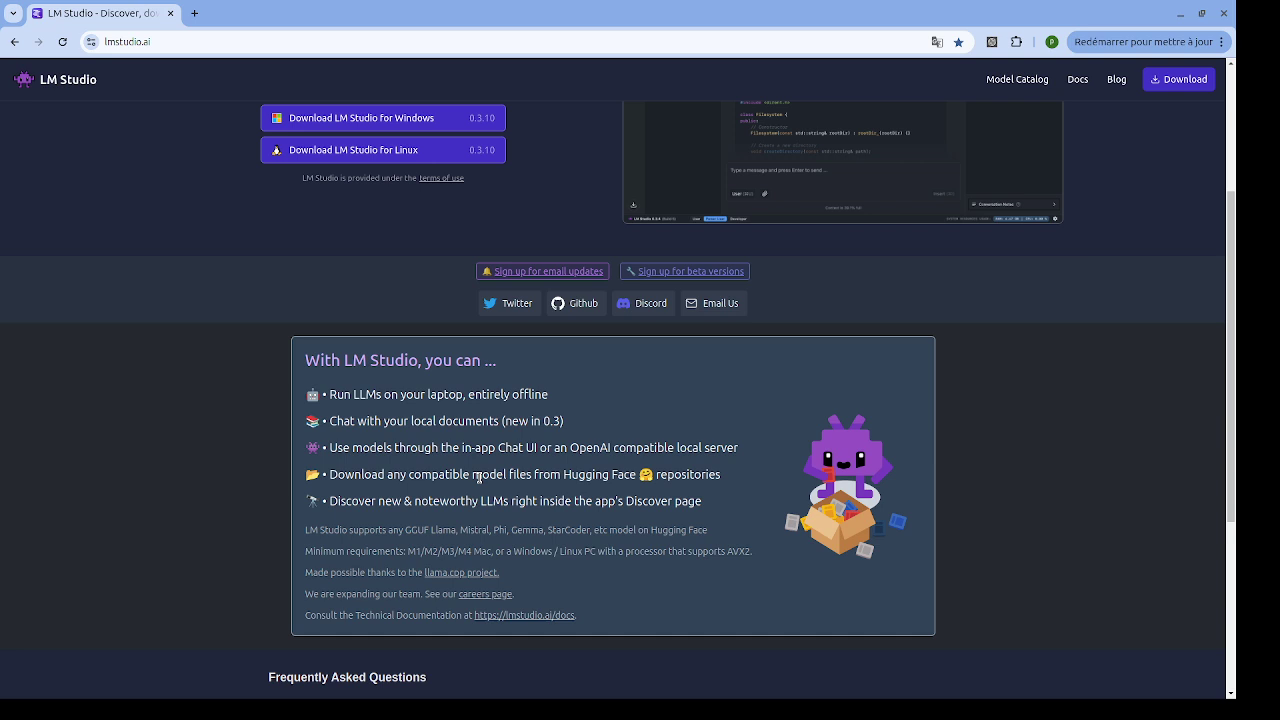
pyautogui.click(198, 13)
pyautogui.write('h')
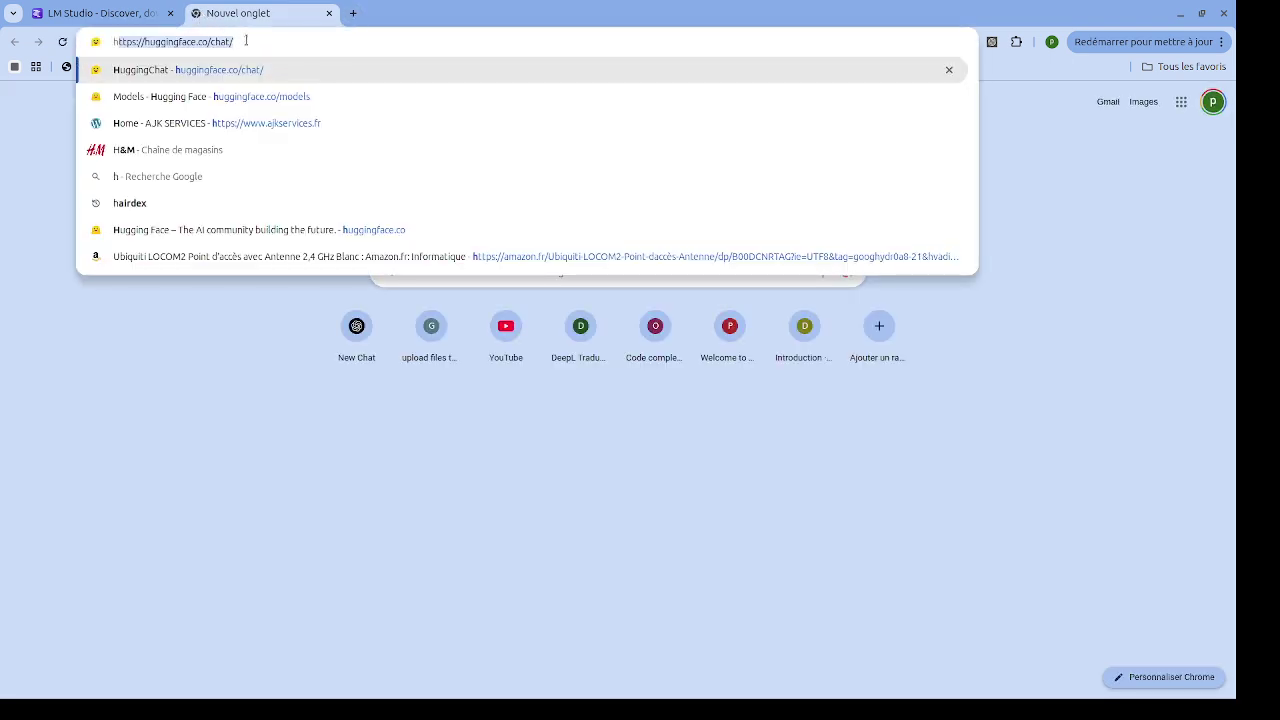
pyautogui.press('Return')
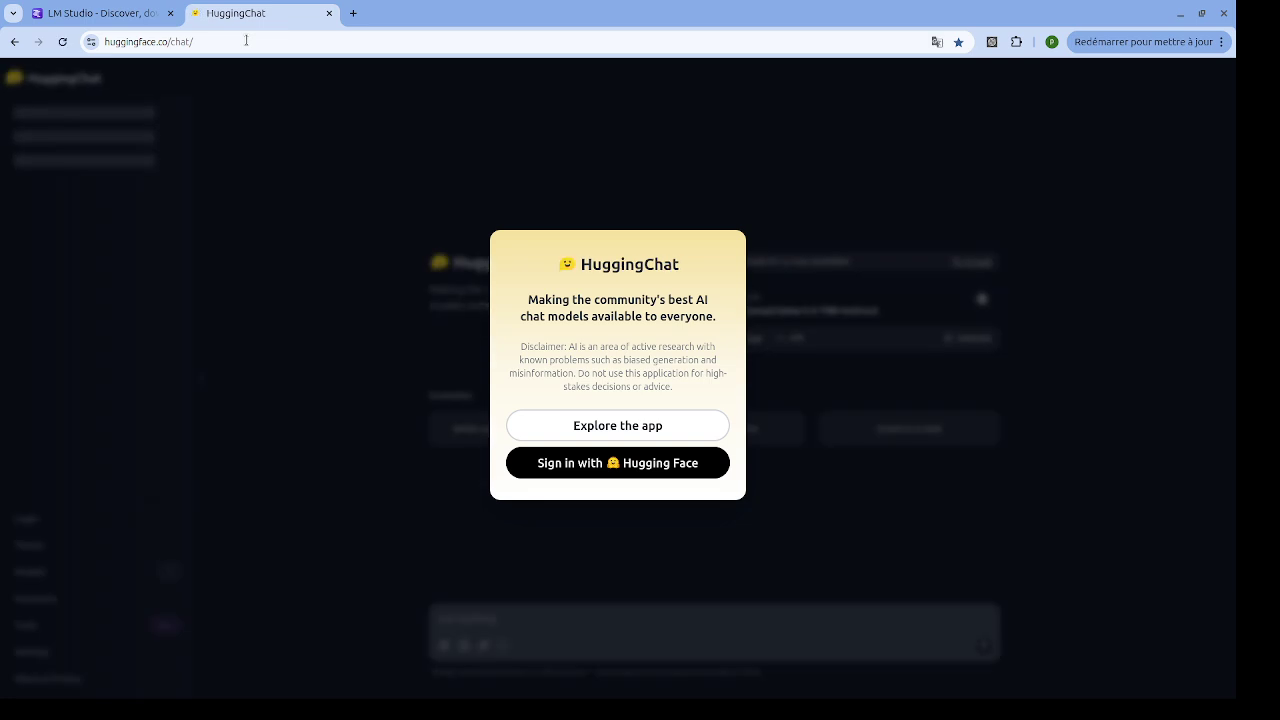
pyautogui.click(678, 463)
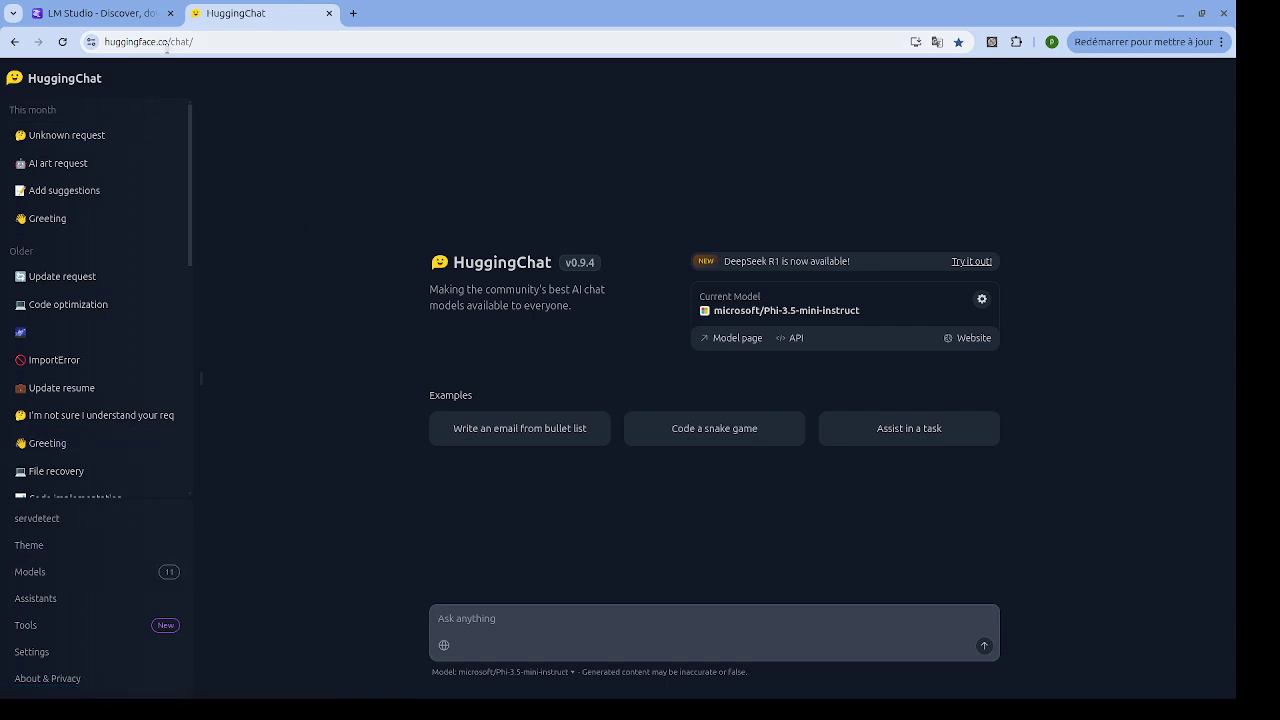
# Step: Open the list of models available on HuggingChat and look through all of its entries
pyautogui.click(57, 573)
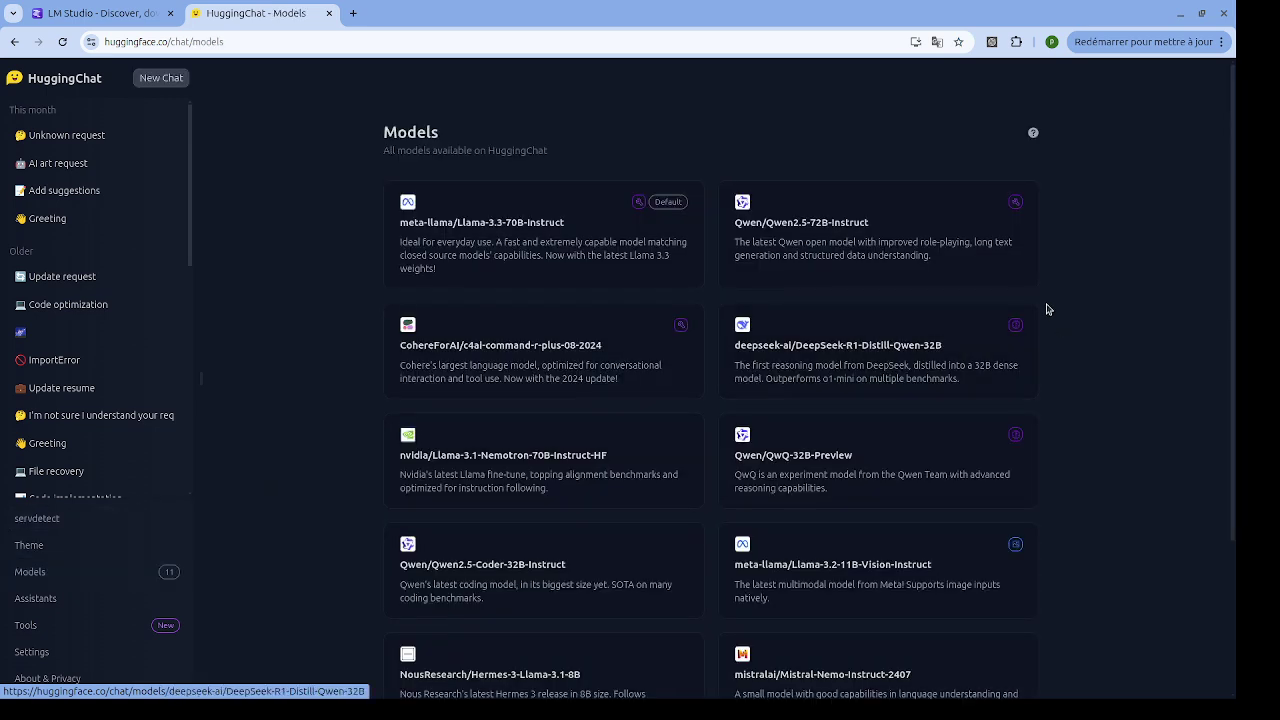
pyautogui.scroll(-3, 450, 380)
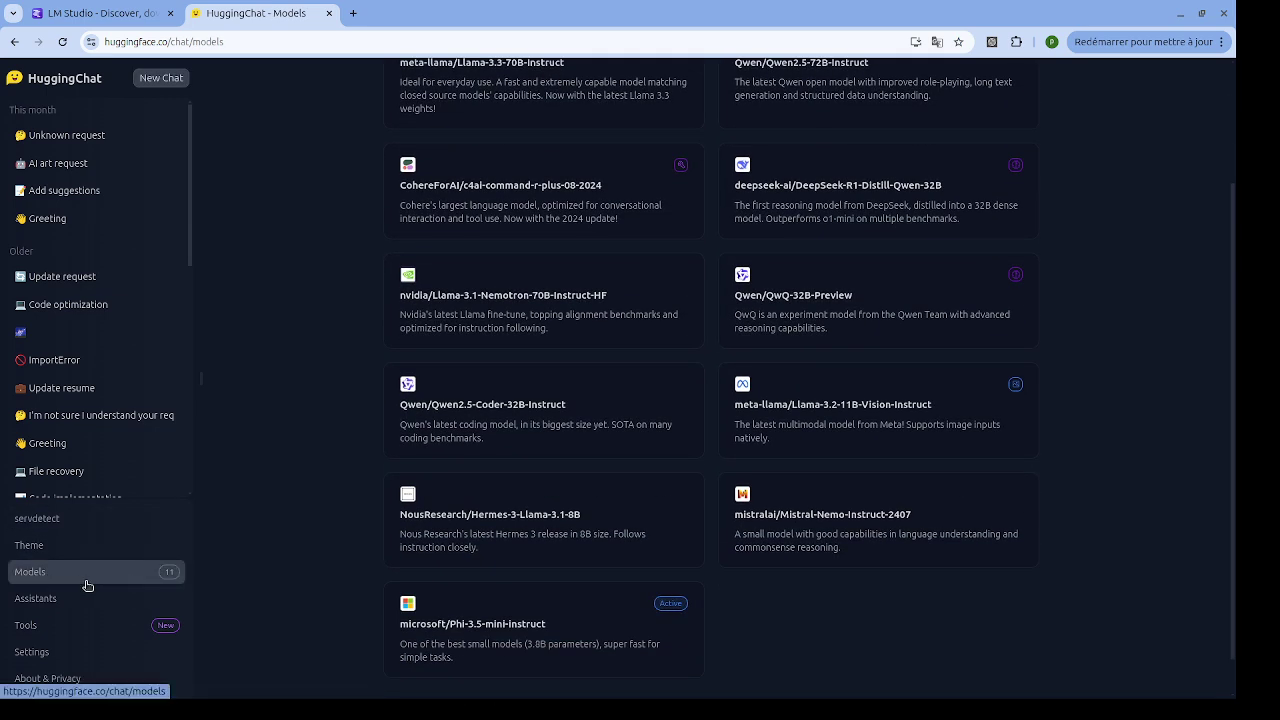
pyautogui.scroll(1, 702, 292)
pyautogui.scroll(3, 702, 292)
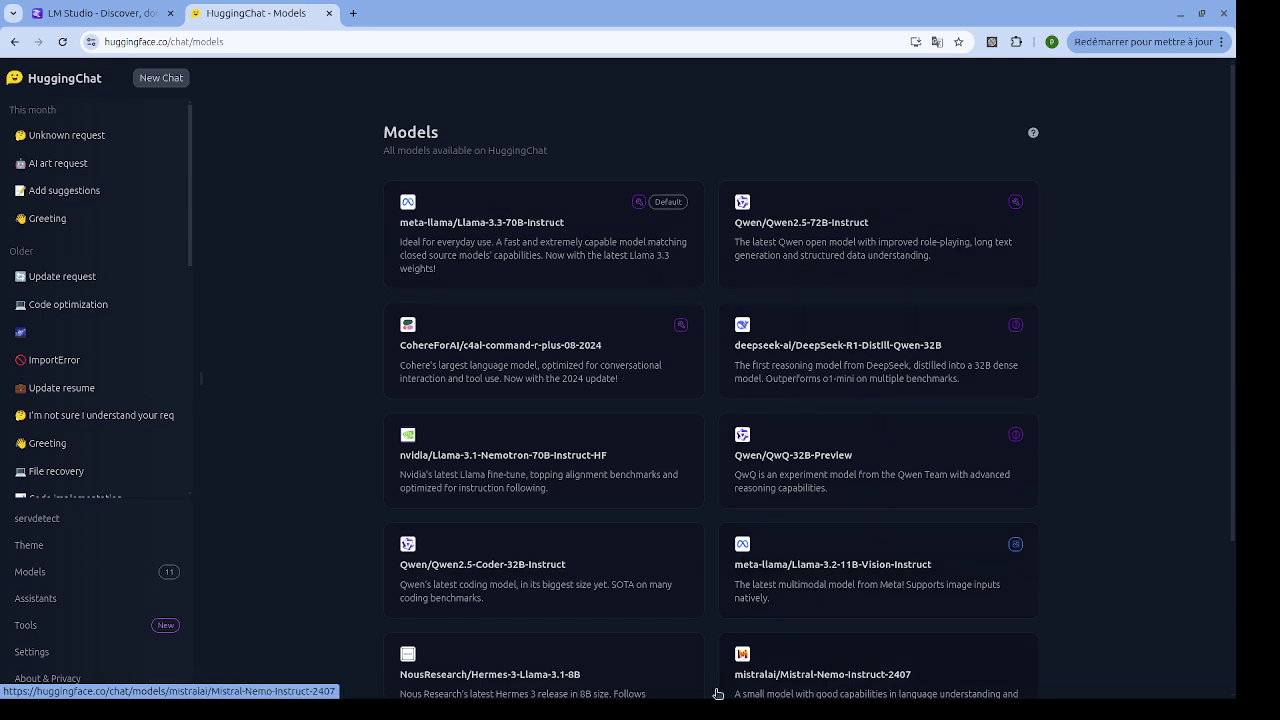
pyautogui.scroll(-3, 650, 400)
pyautogui.scroll(3, 660, 430)
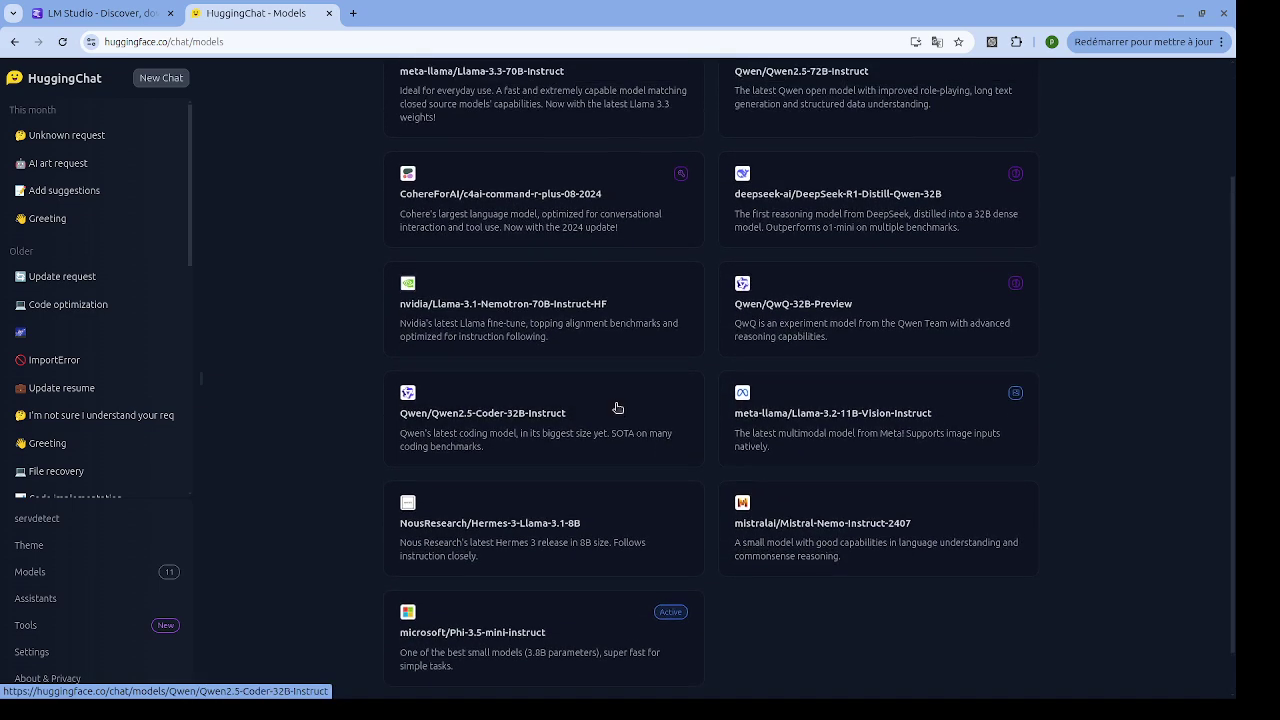
# Step: Try out model switching in HuggingChat by selecting meta-llama/Llama-3.3-70B-Instruct followed by Qwen/Qwen2.5-72B-Instruct
pyautogui.click(541, 244)
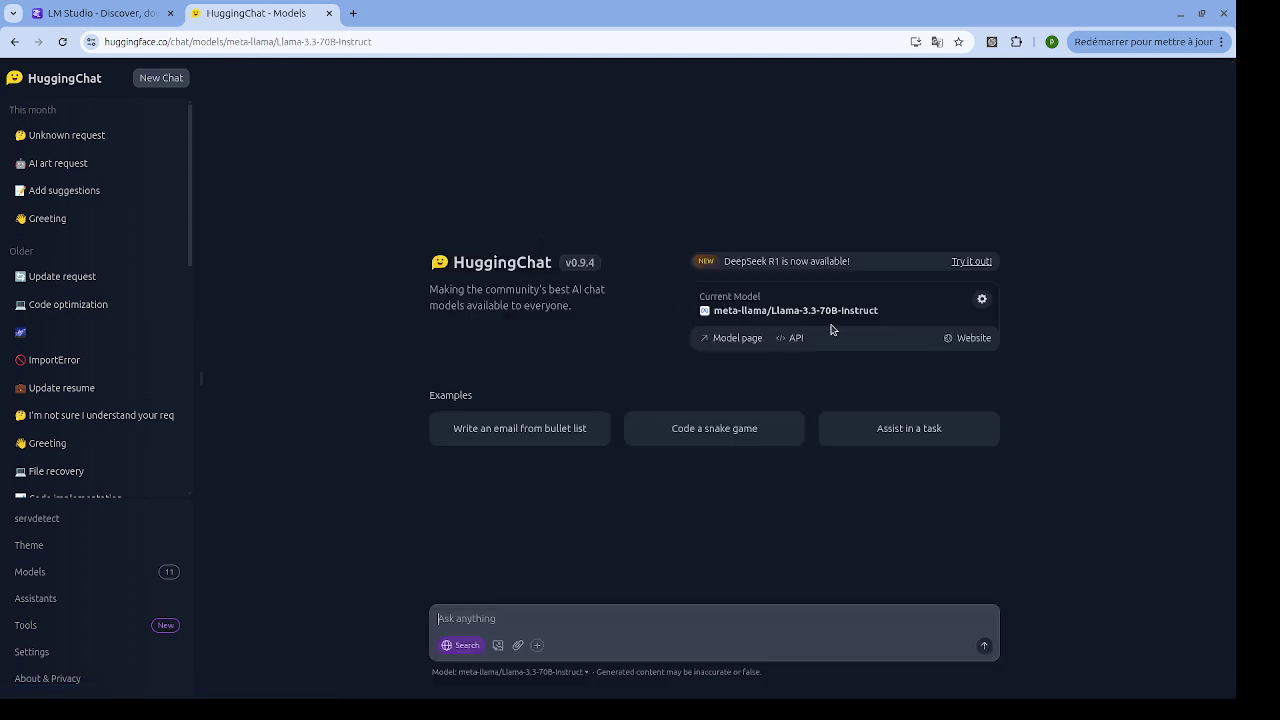
pyautogui.click(64, 572)
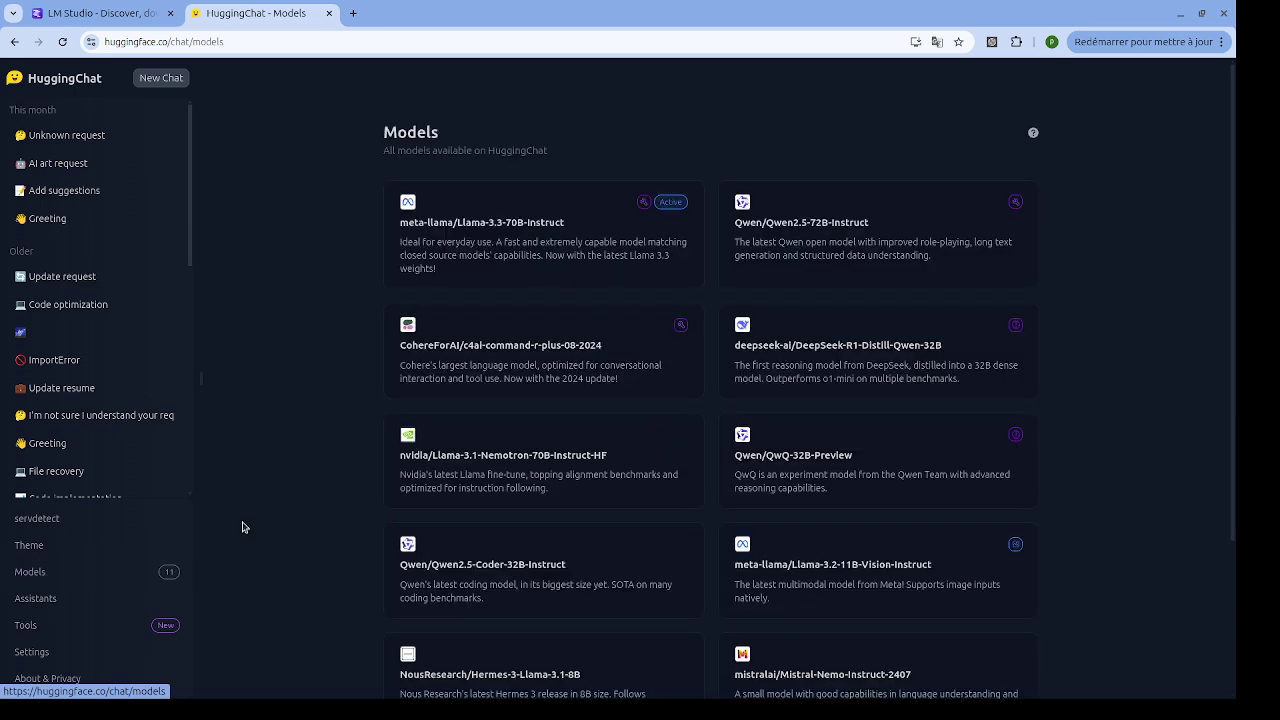
pyautogui.click(845, 240)
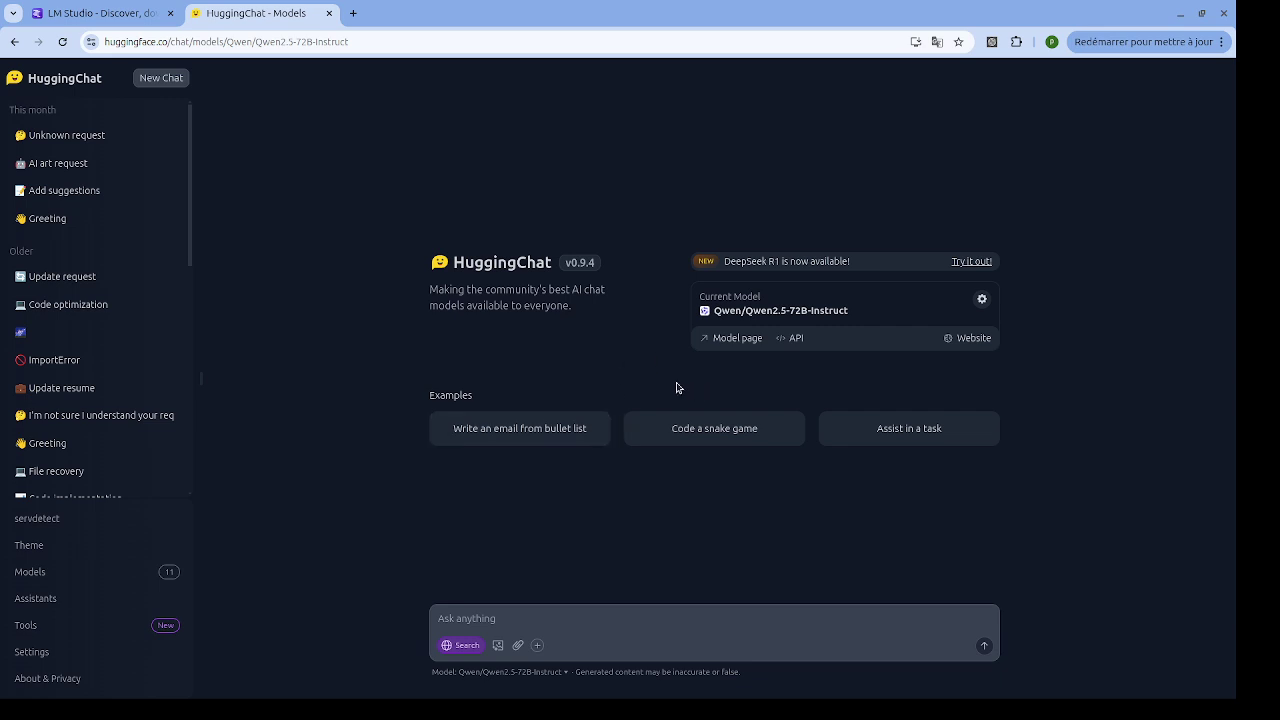
# Step: Reopen the HuggingChat models list and return to the download section of the LM Studio home page
pyautogui.click(106, 573)
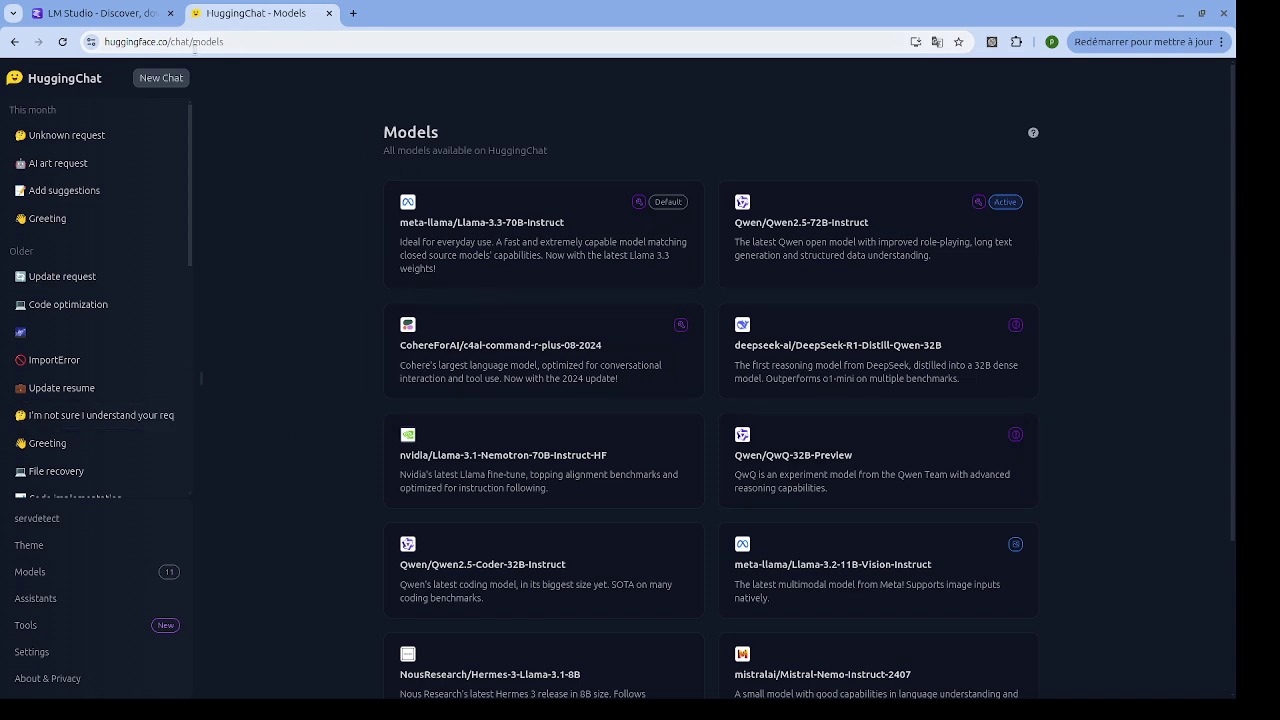
pyautogui.click(125, 20)
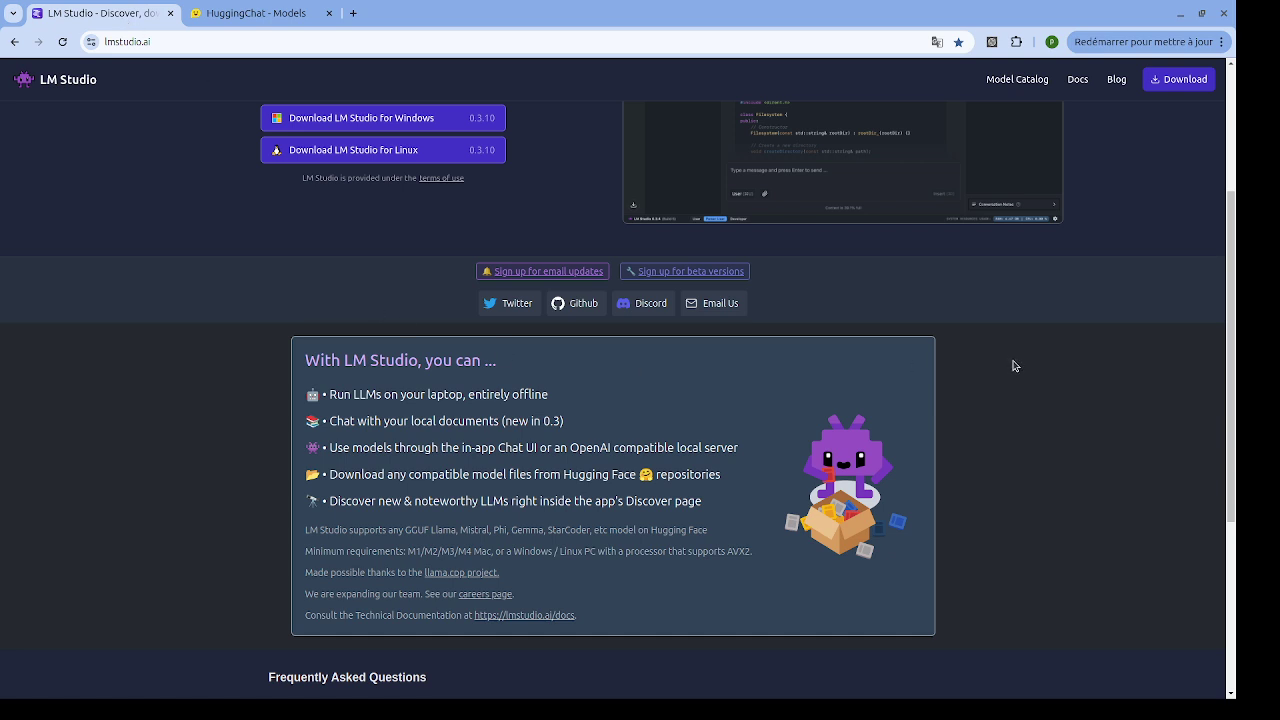
pyautogui.scroll(2, 532, 285)
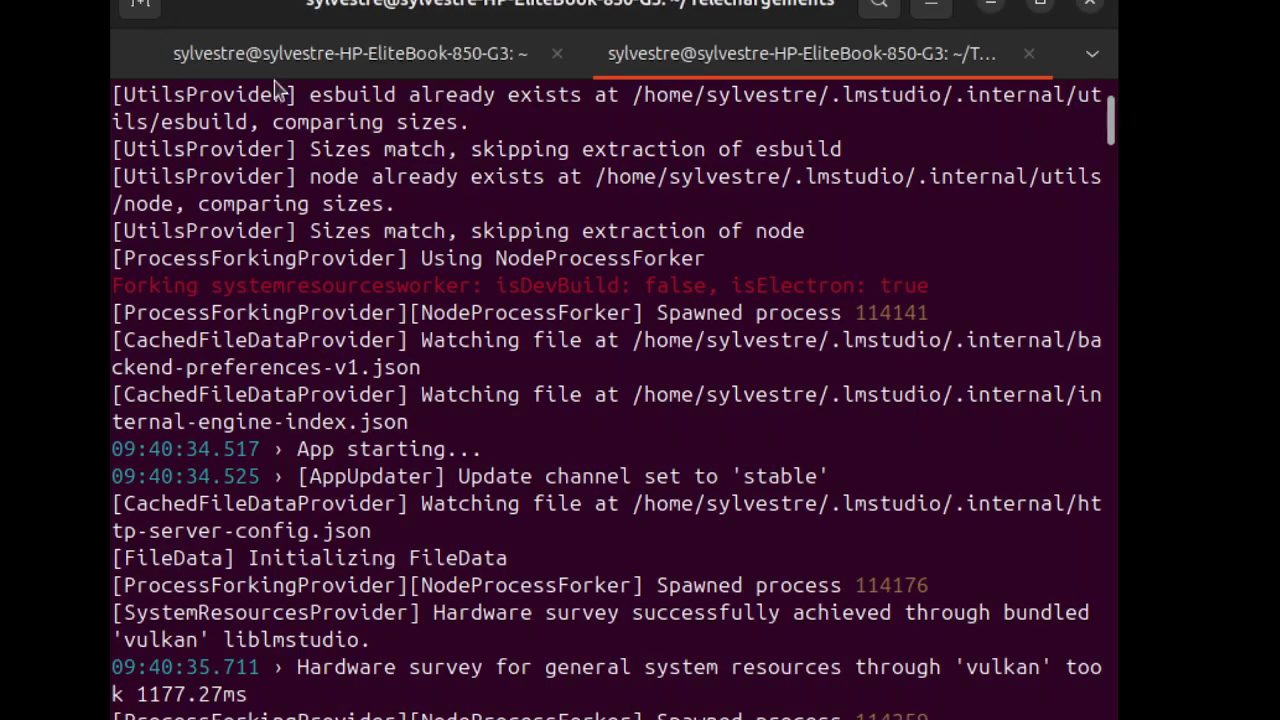
# Step: Switch to the terminal, review the earlier LM Studio launch commands and clear the screen of the other session
pyautogui.scroll(4, 686, 406)
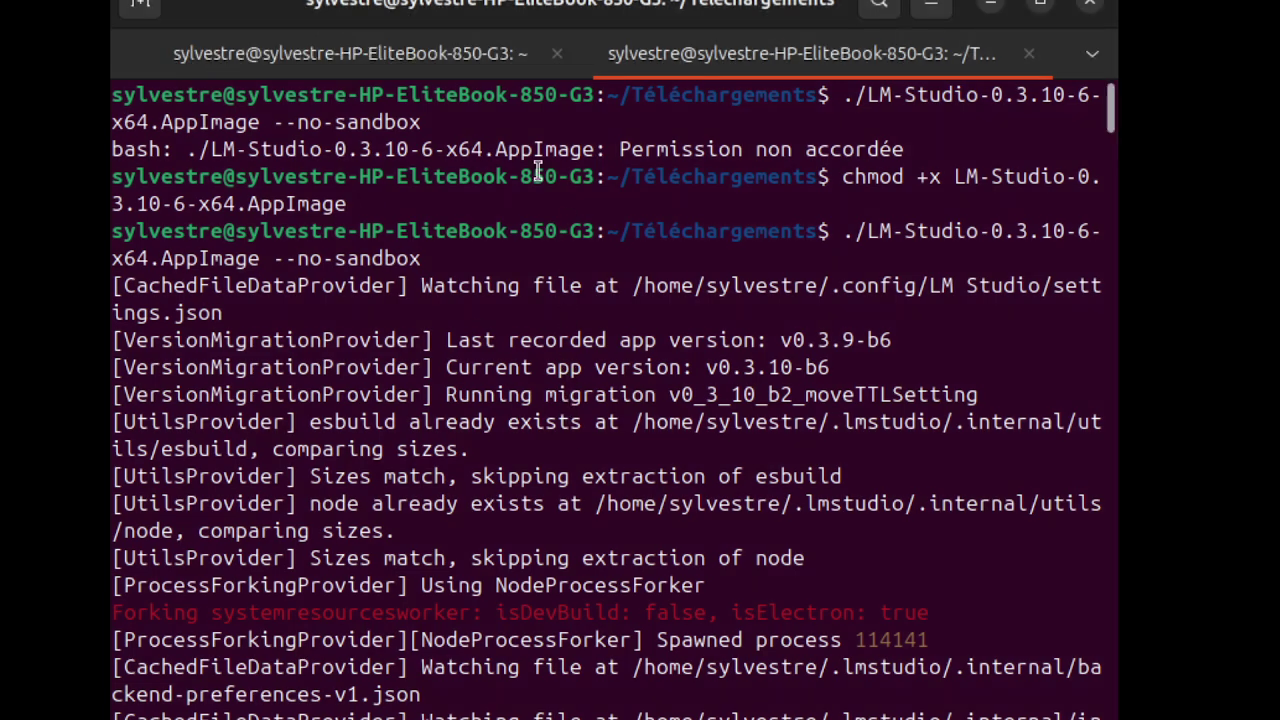
pyautogui.click(458, 72)
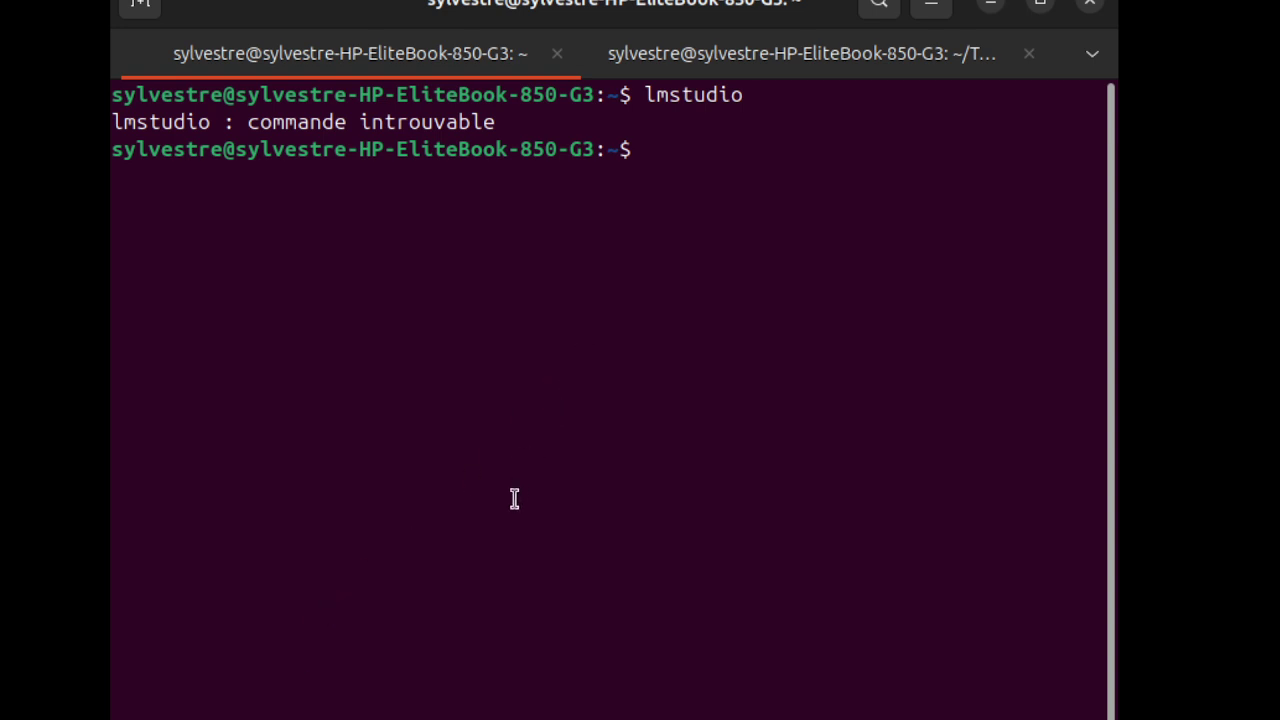
pyautogui.write('clear')
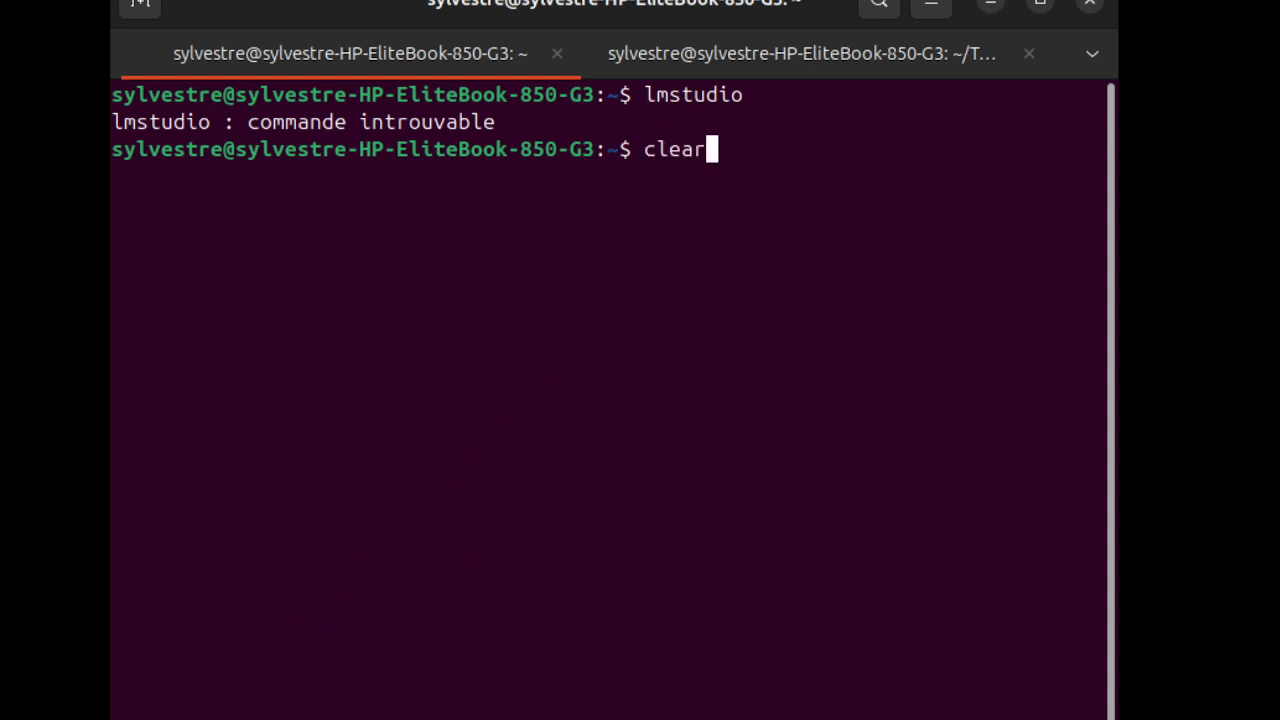
pyautogui.press('Return')
# Step: Change the terminal's working directory to Téléchargements/
pyautogui.write('cdc')
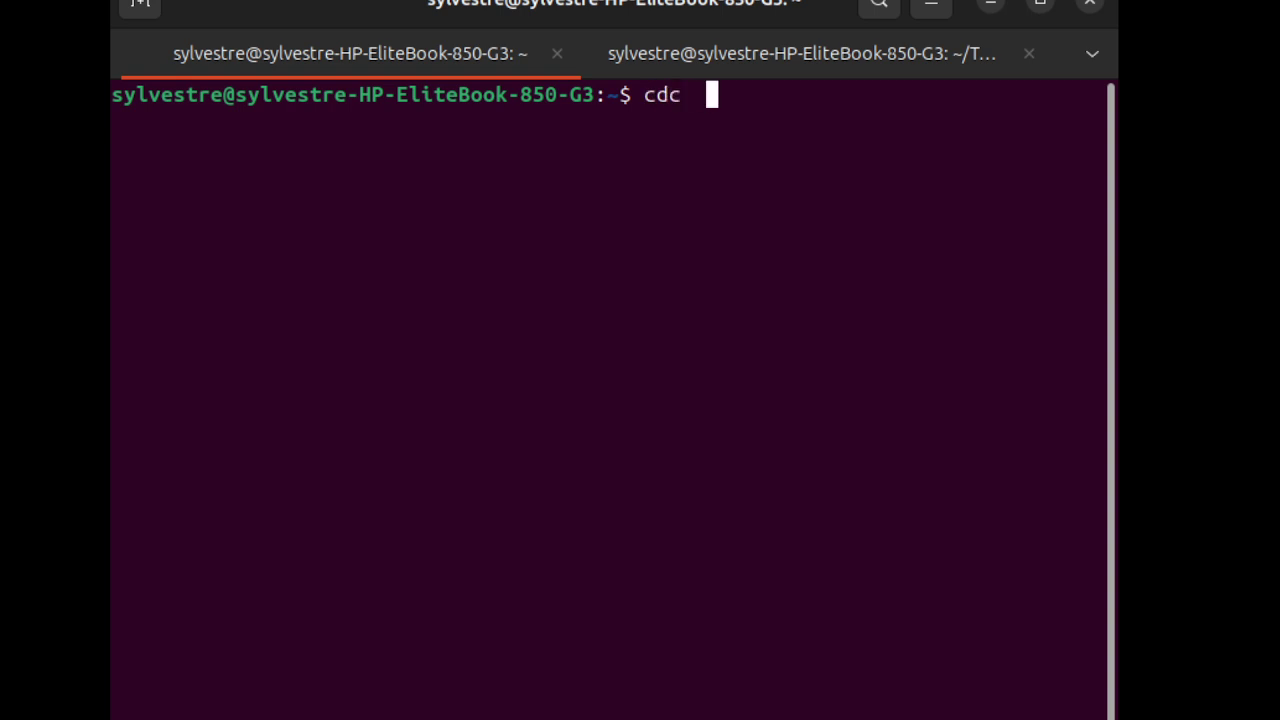
pyautogui.press('BackSpace')
pyautogui.write('Tél')
pyautogui.press('Tab')
pyautogui.press('Return')
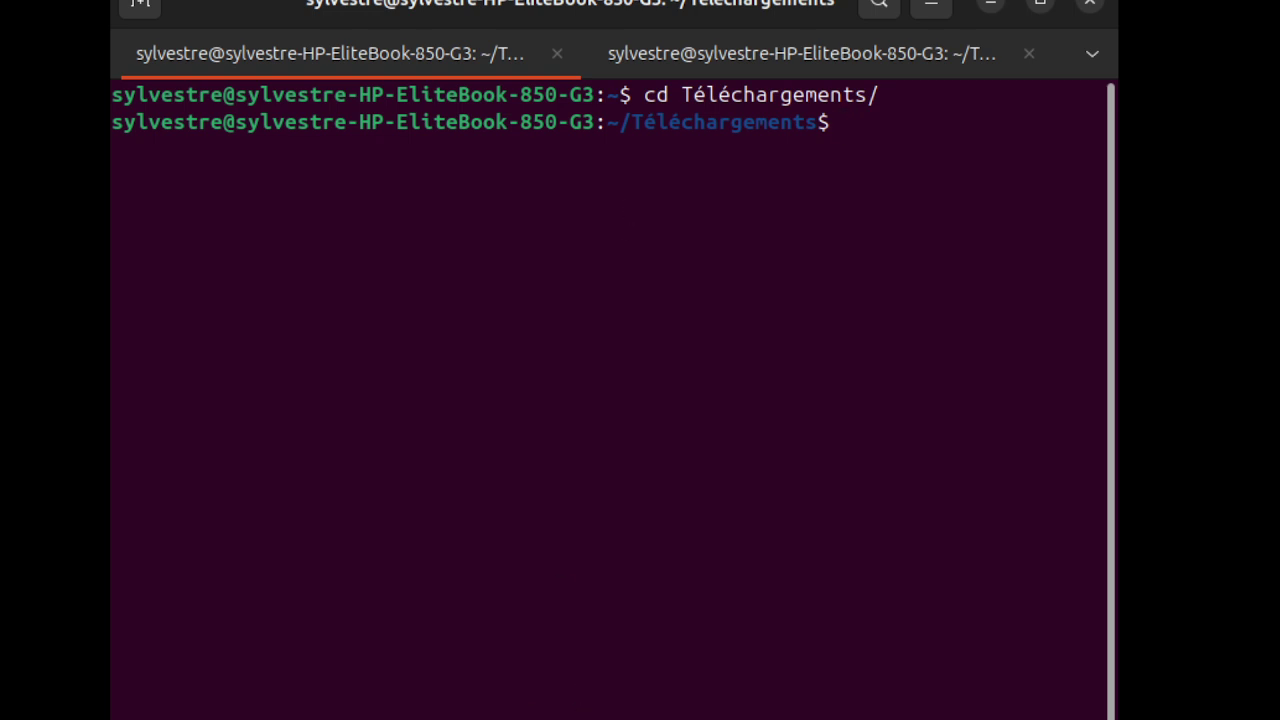
# Step: Copy the earlier command chmod +x LM-Studio-0.3.10-6-x64.AppImage from the second terminal session and run it in the first
pyautogui.click(802, 62)
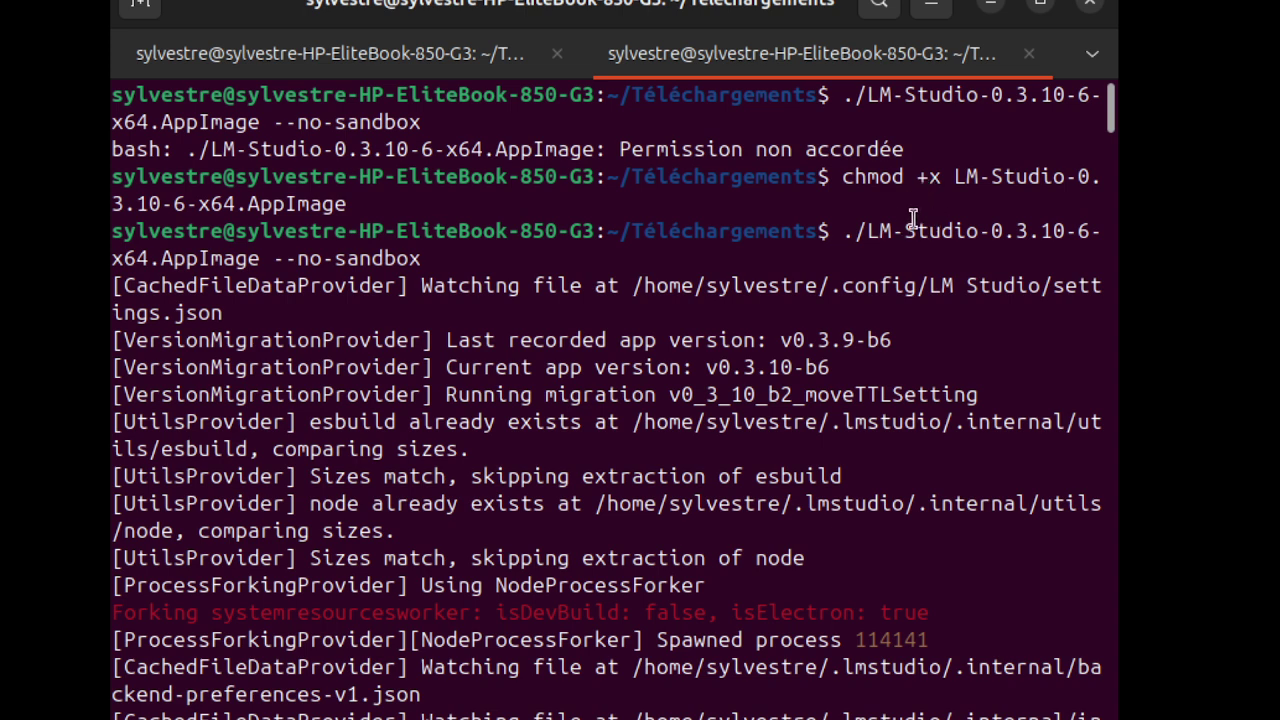
pyautogui.moveTo(834, 178); pyautogui.dragTo(858, 199)
pyautogui.hotkey('ctrl', 'c')
pyautogui.click(885, 184)
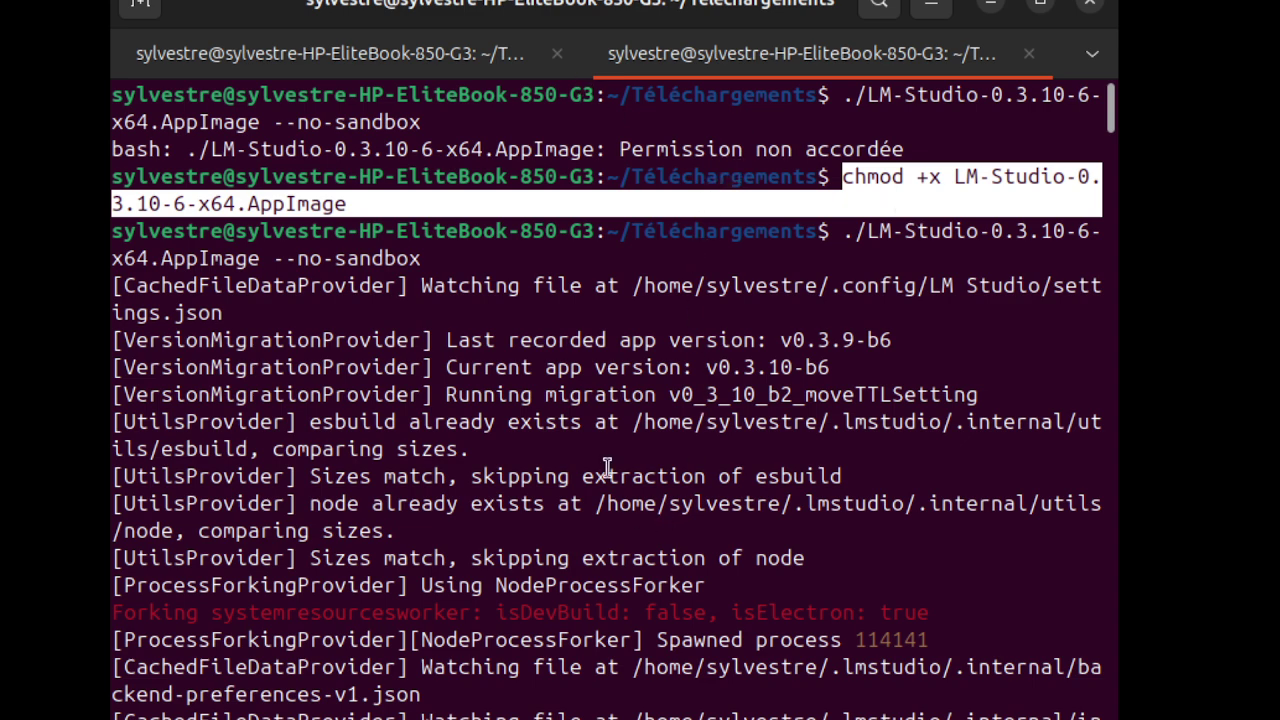
pyautogui.click(426, 56)
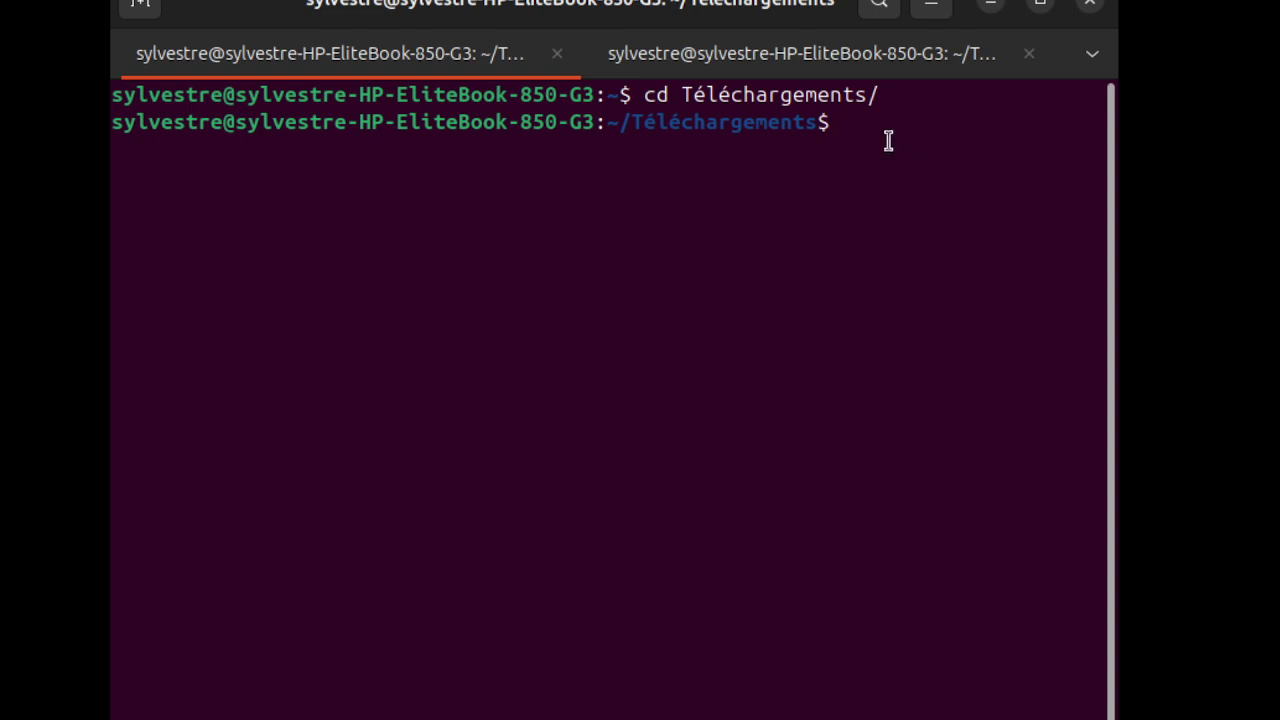
pyautogui.hotkey('ctrl', 'shift', 'v')
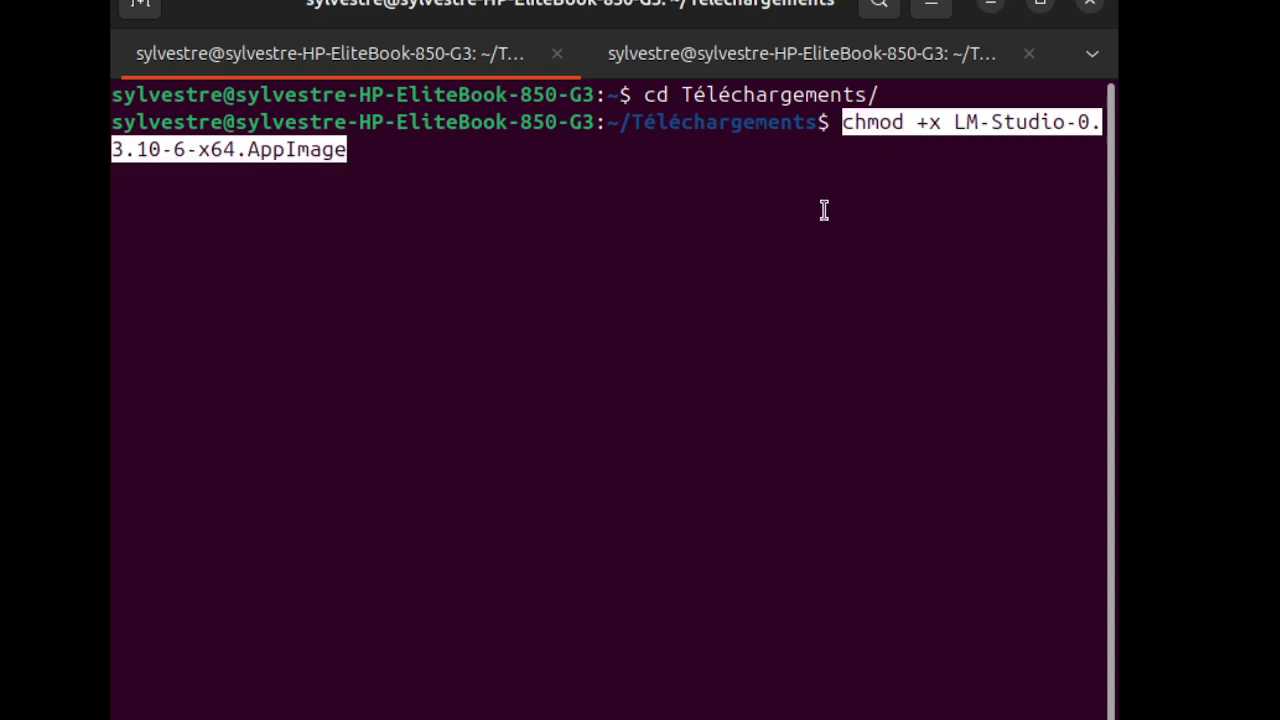
pyautogui.press('Return')
pyautogui.press('Return')
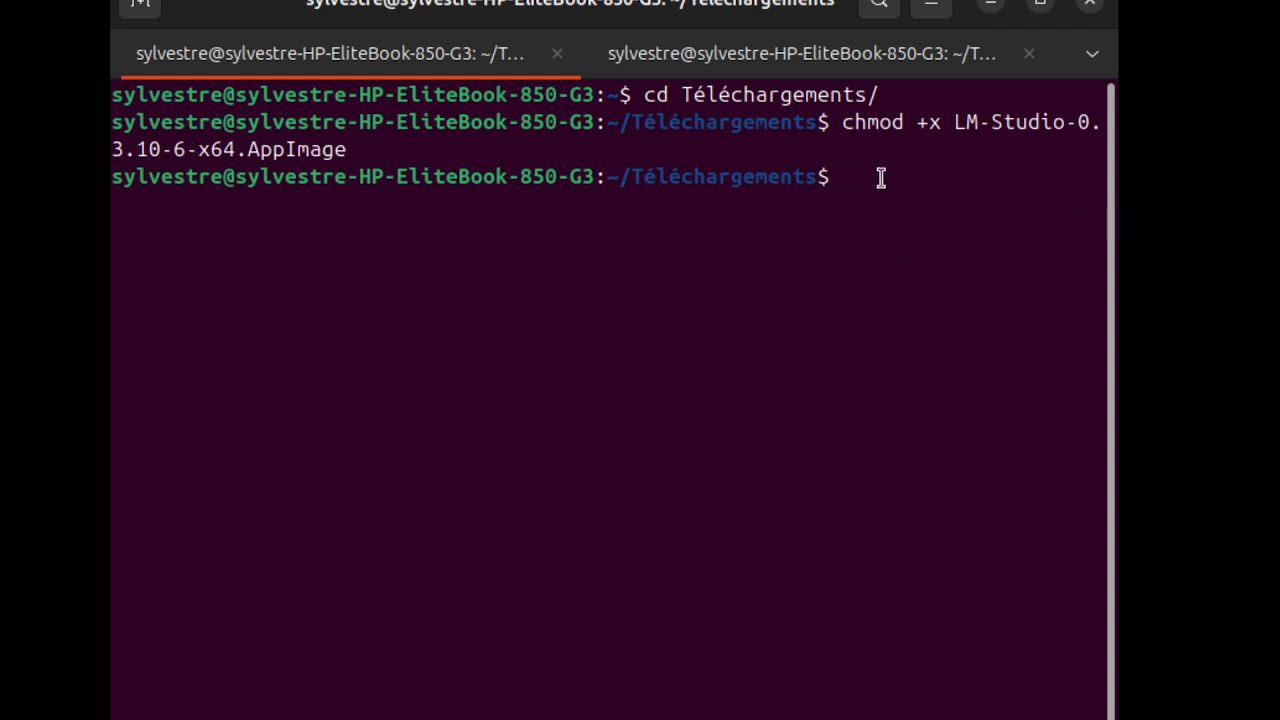
# Step: Try to launch ./LM-Studio-0.3.10-6-x64.AppImage in the first terminal session without any options
pyautogui.click(810, 76)
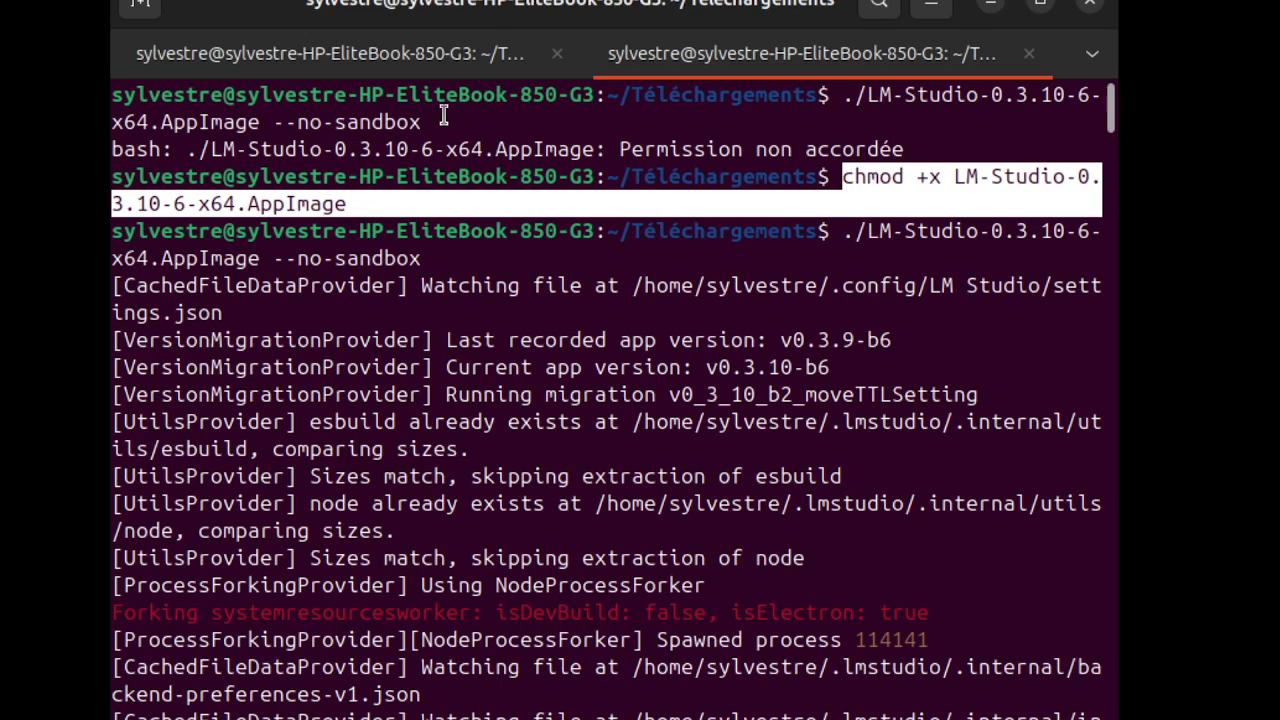
pyautogui.click(424, 60)
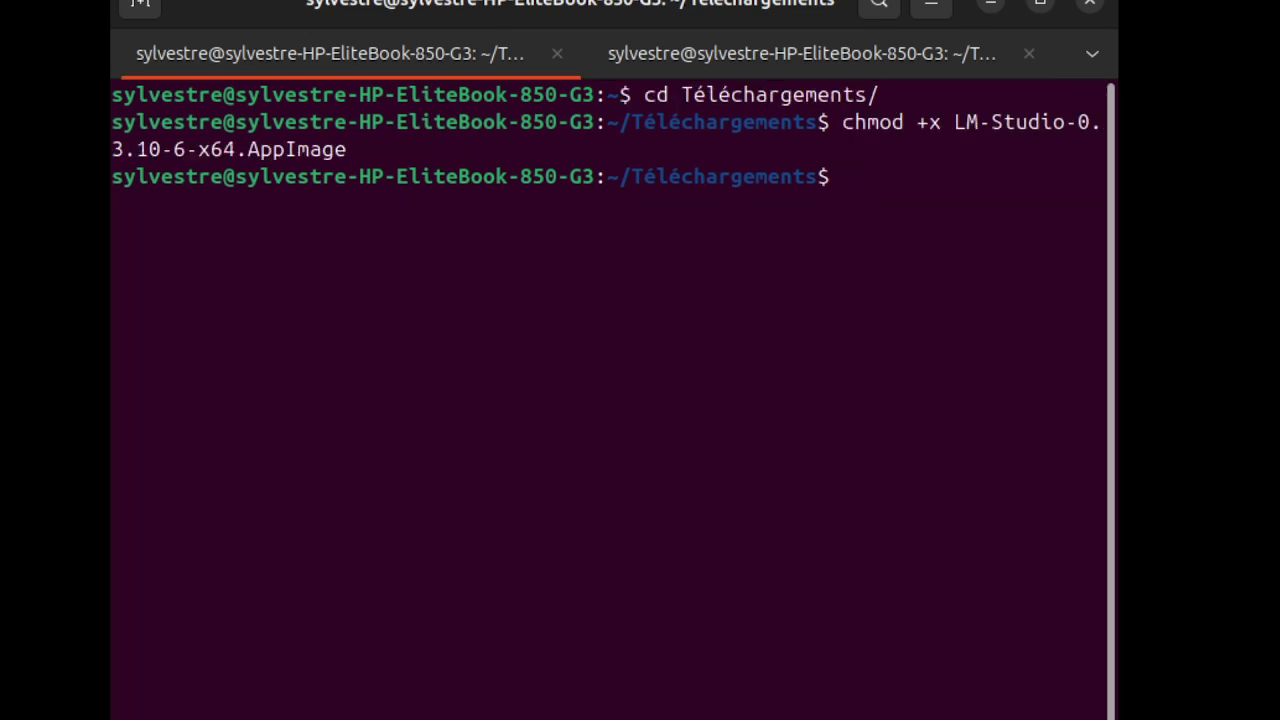
pyautogui.write('./LM')
pyautogui.press('Tab')
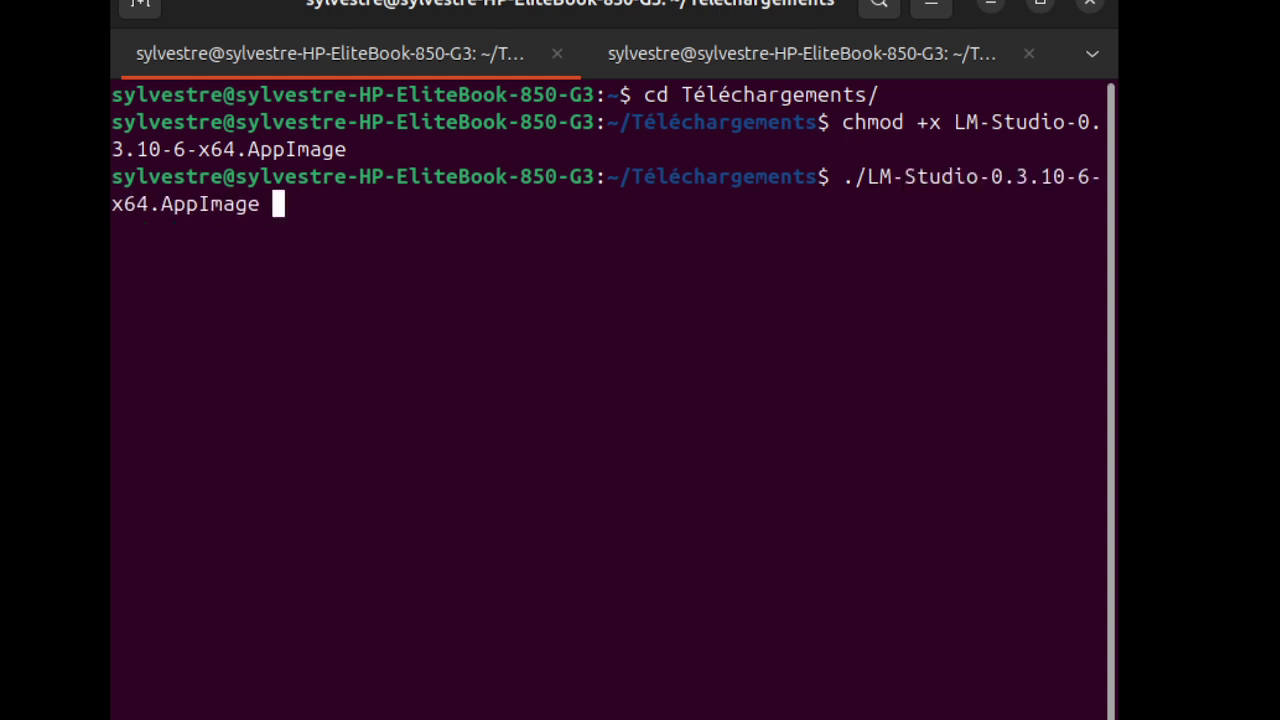
pyautogui.press('Return')
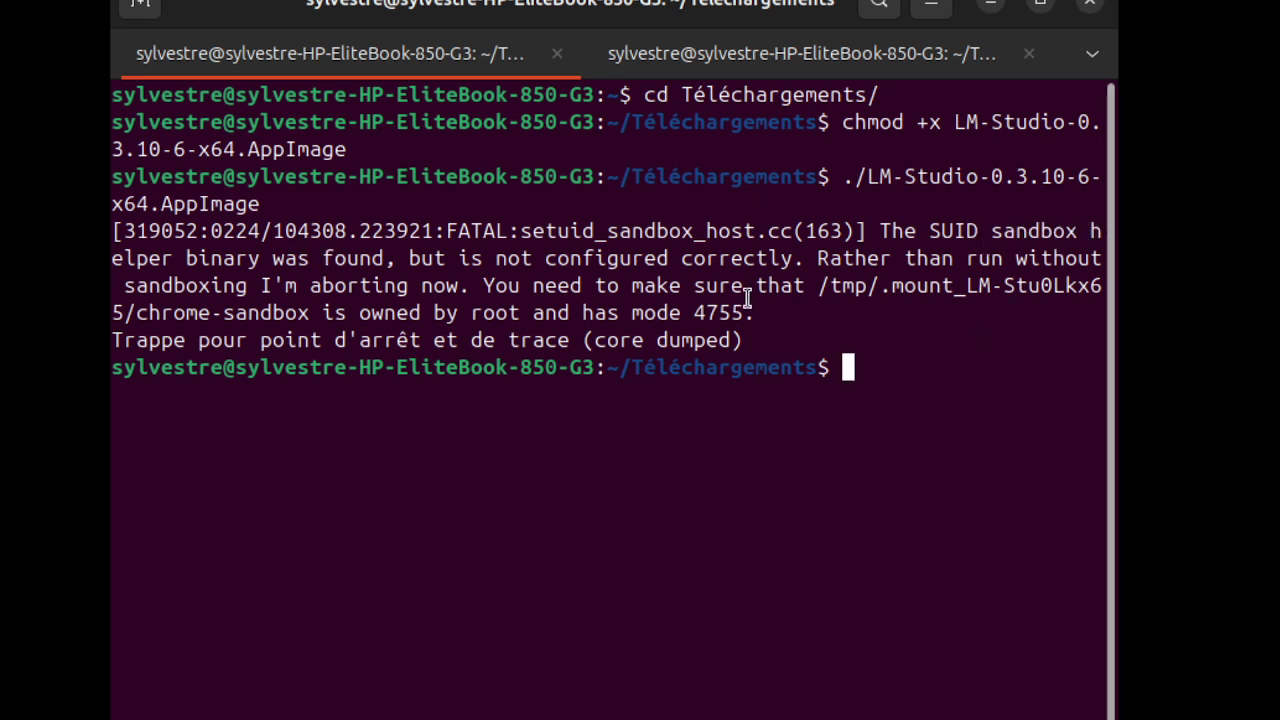
# Step: Copy the command ./LM-Studio-0.3.10-6-x64.AppImage --no-sandbox from the second terminal session and run it in the first
pyautogui.click(788, 66)
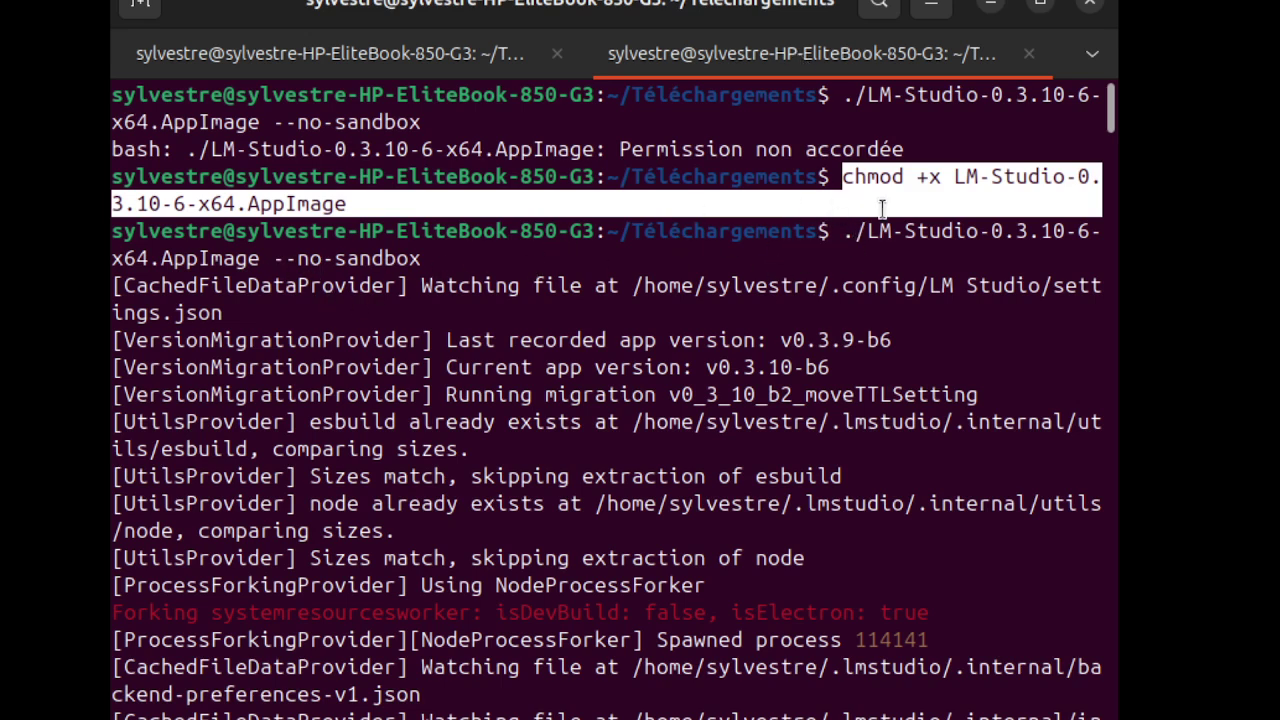
pyautogui.moveTo(848, 232); pyautogui.dragTo(892, 248)
pyautogui.hotkey('ctrl', 'c')
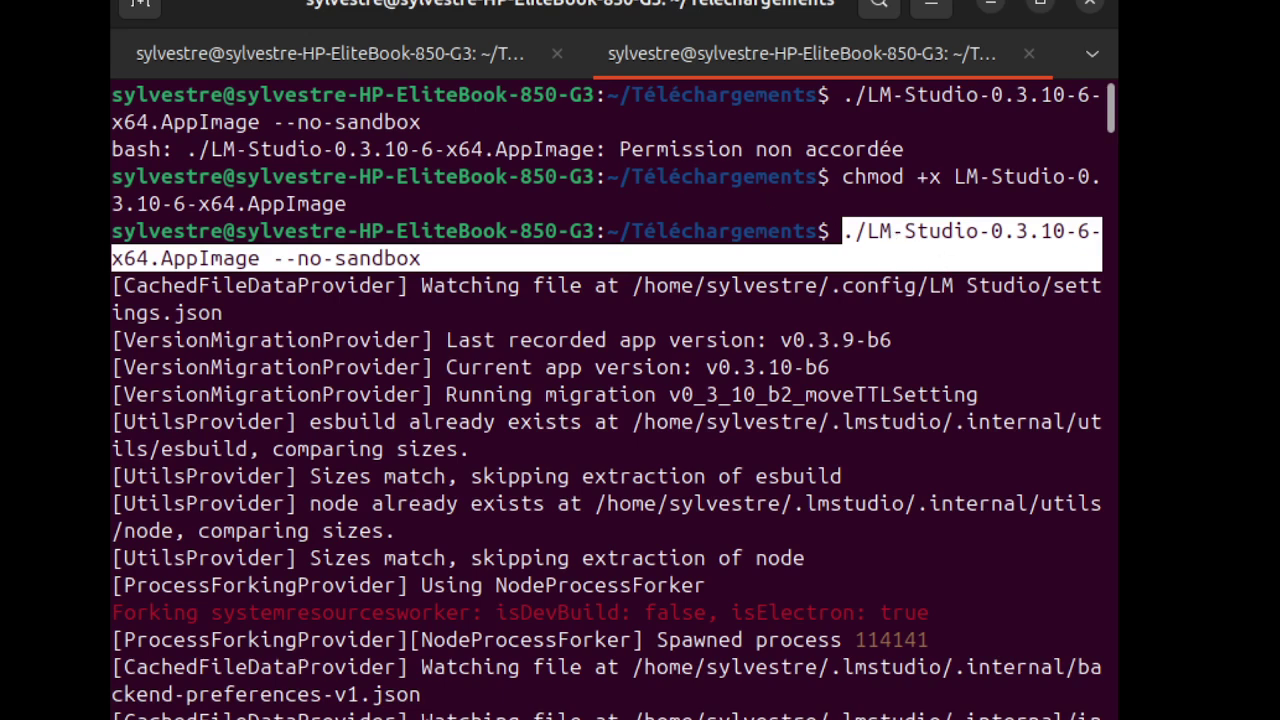
pyautogui.click(337, 70)
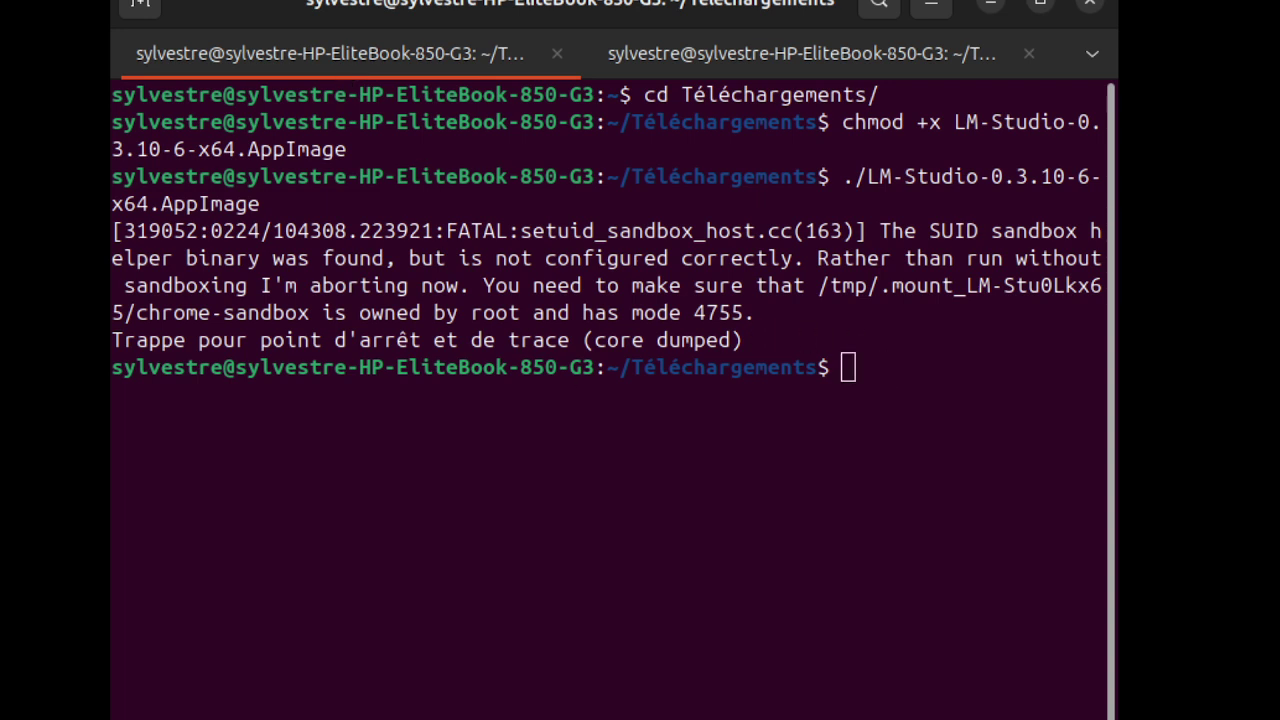
pyautogui.hotkey('ctrl', 'shift', 'v')
pyautogui.press('Return')
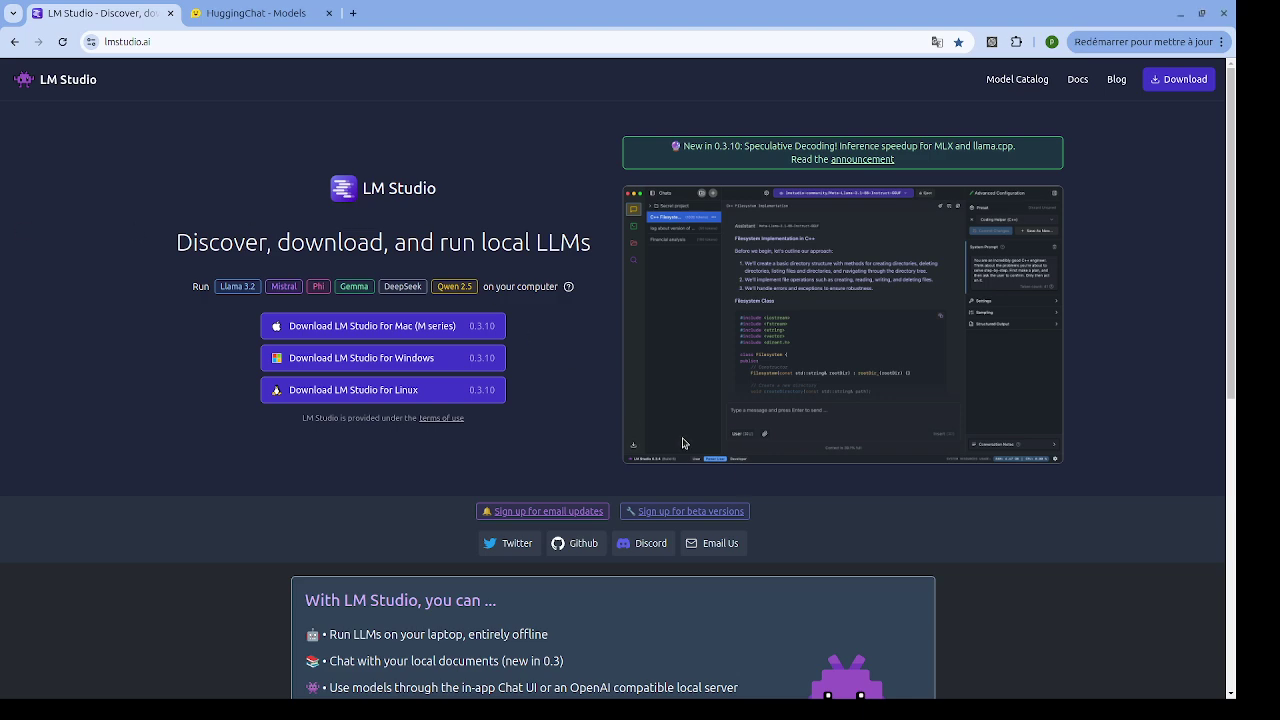
# Step: Read the feature list and the Frequently Asked Questions on the LM Studio home page
pyautogui.scroll(-5, 1068, 476)
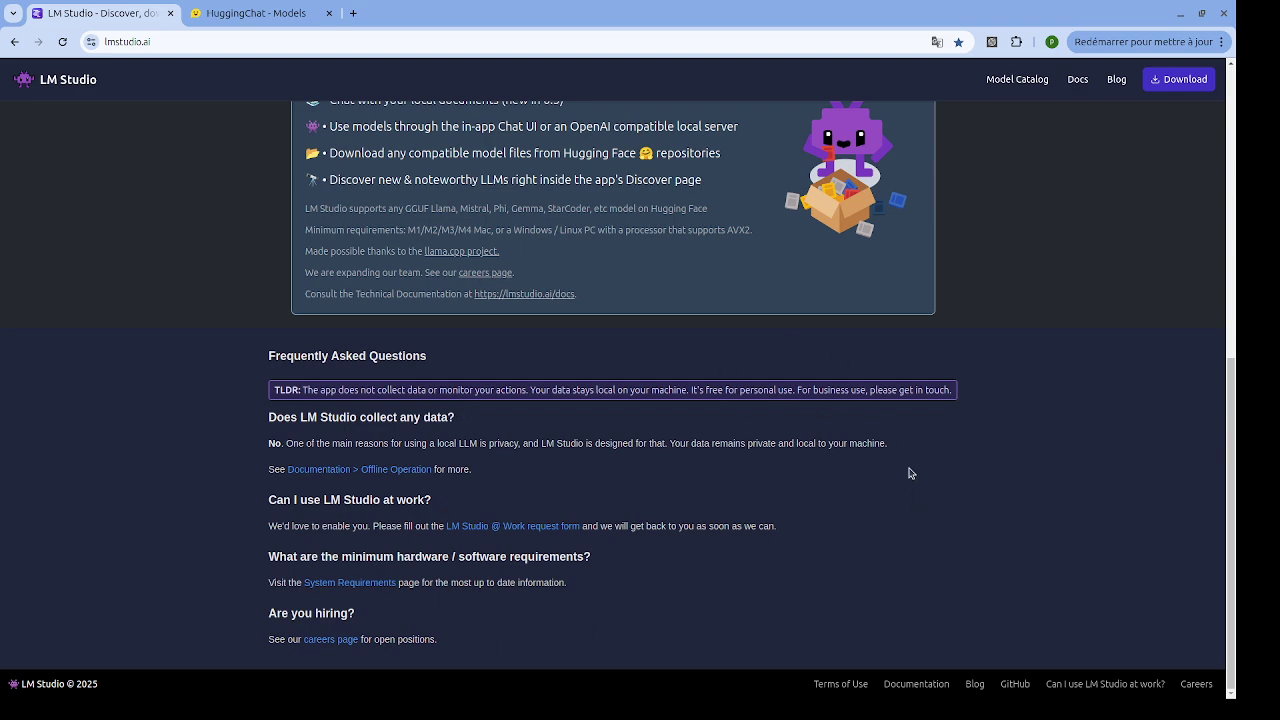
pyautogui.scroll(2, 908, 470)
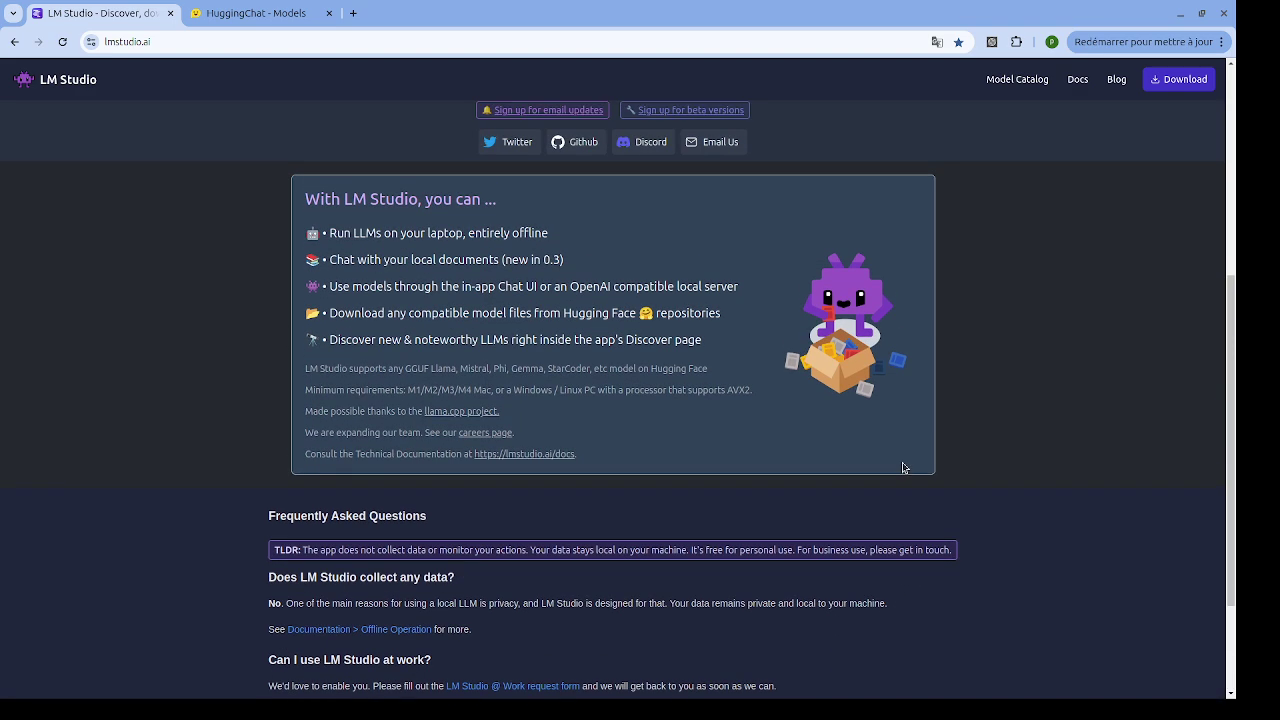
# Step: Open the LM Studio Docs and read through the About LM Studio page
pyautogui.scroll(5, 903, 468)
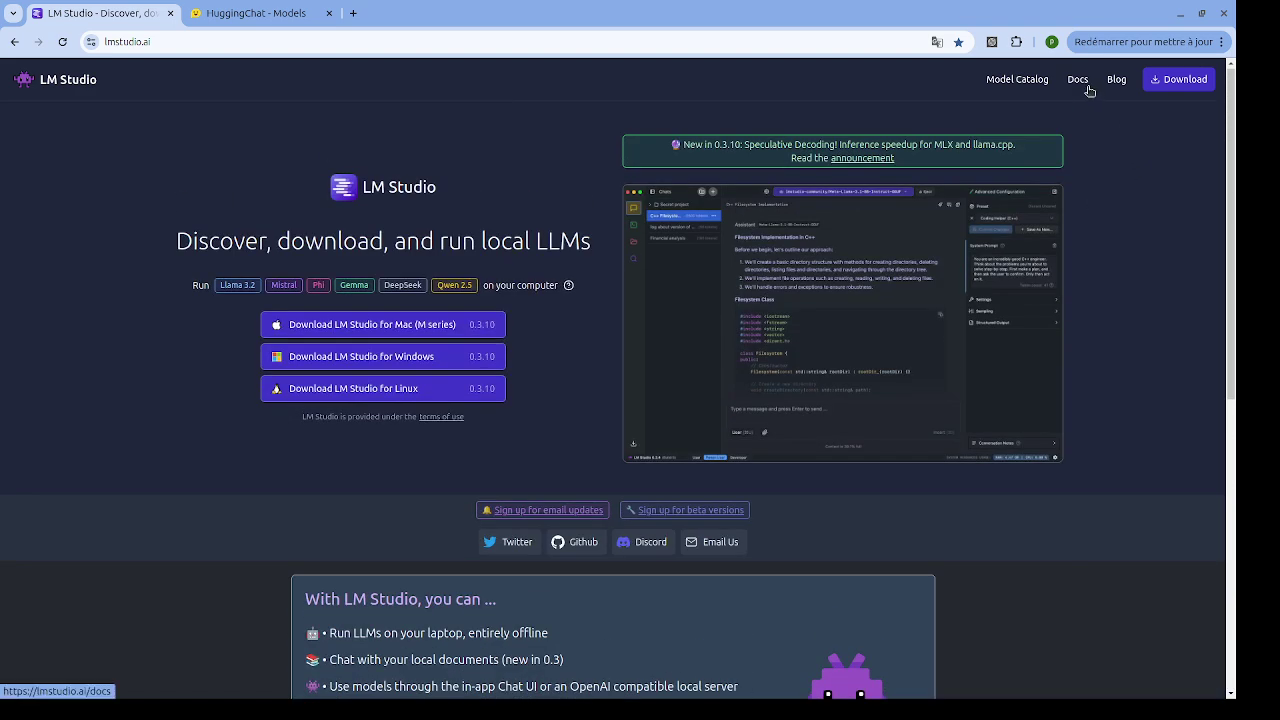
pyautogui.click(1078, 80)
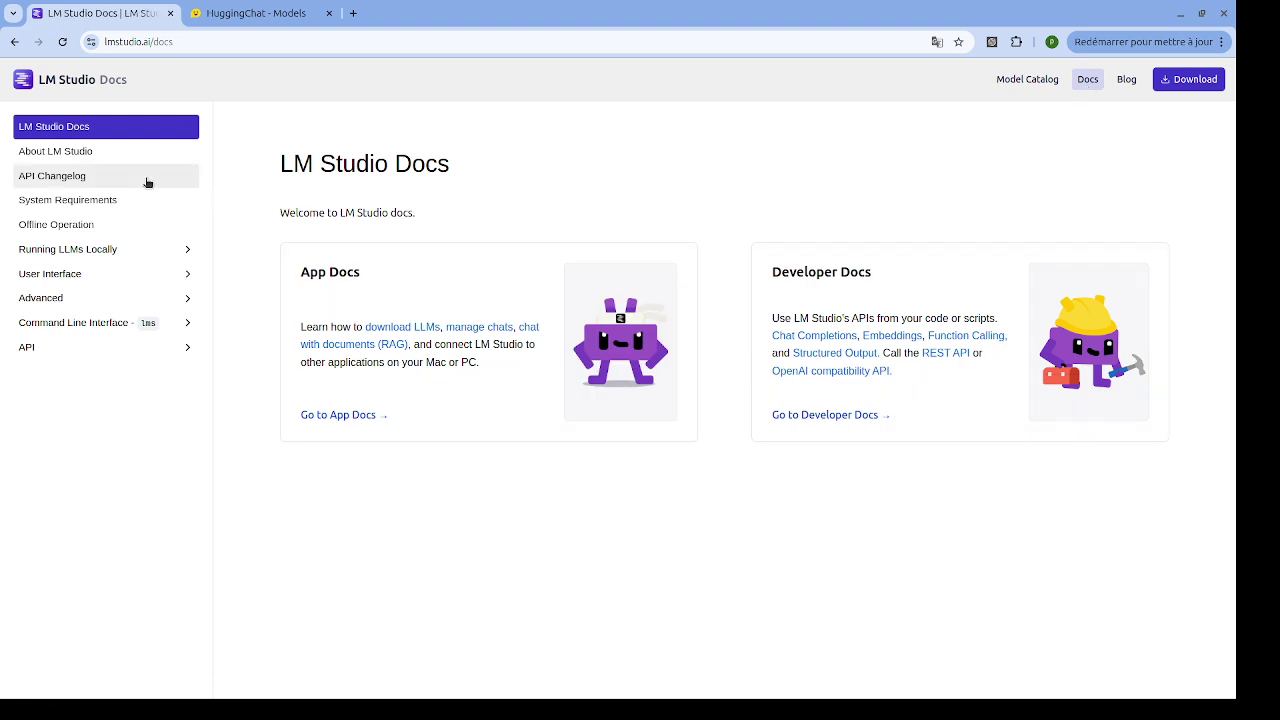
pyautogui.click(113, 158)
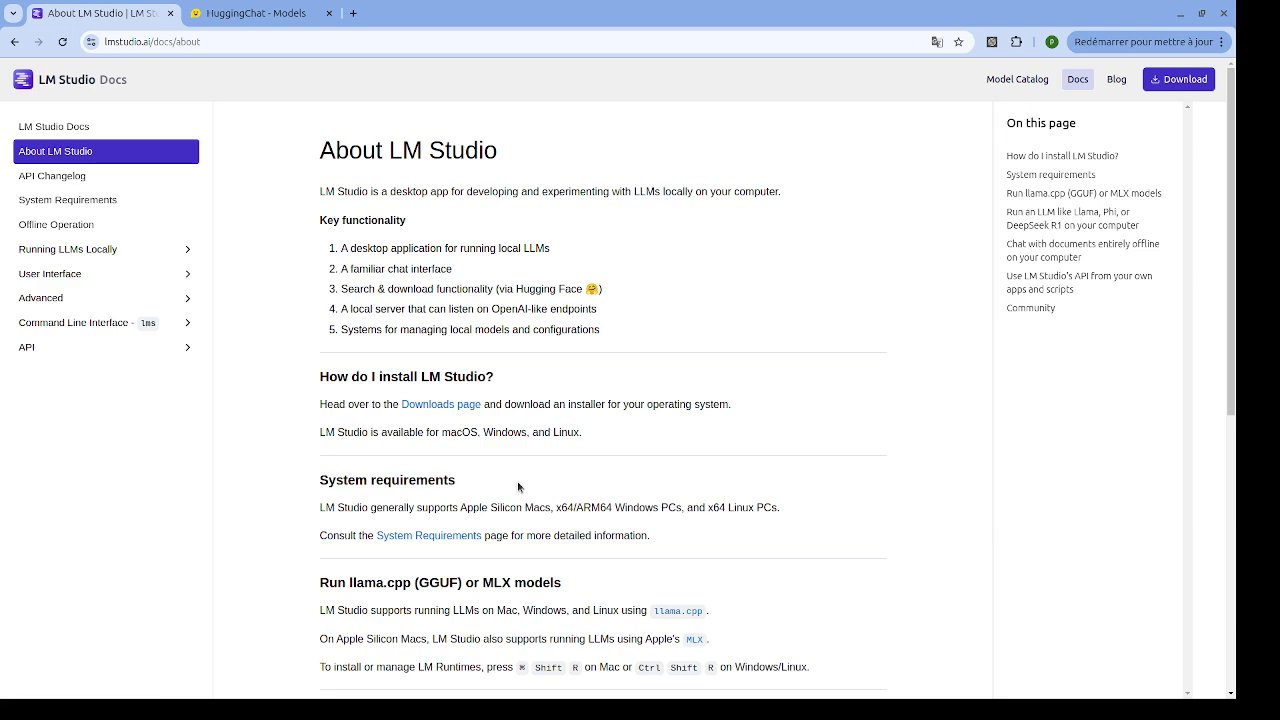
pyautogui.scroll(-3, 517, 487)
pyautogui.scroll(-1, 606, 263)
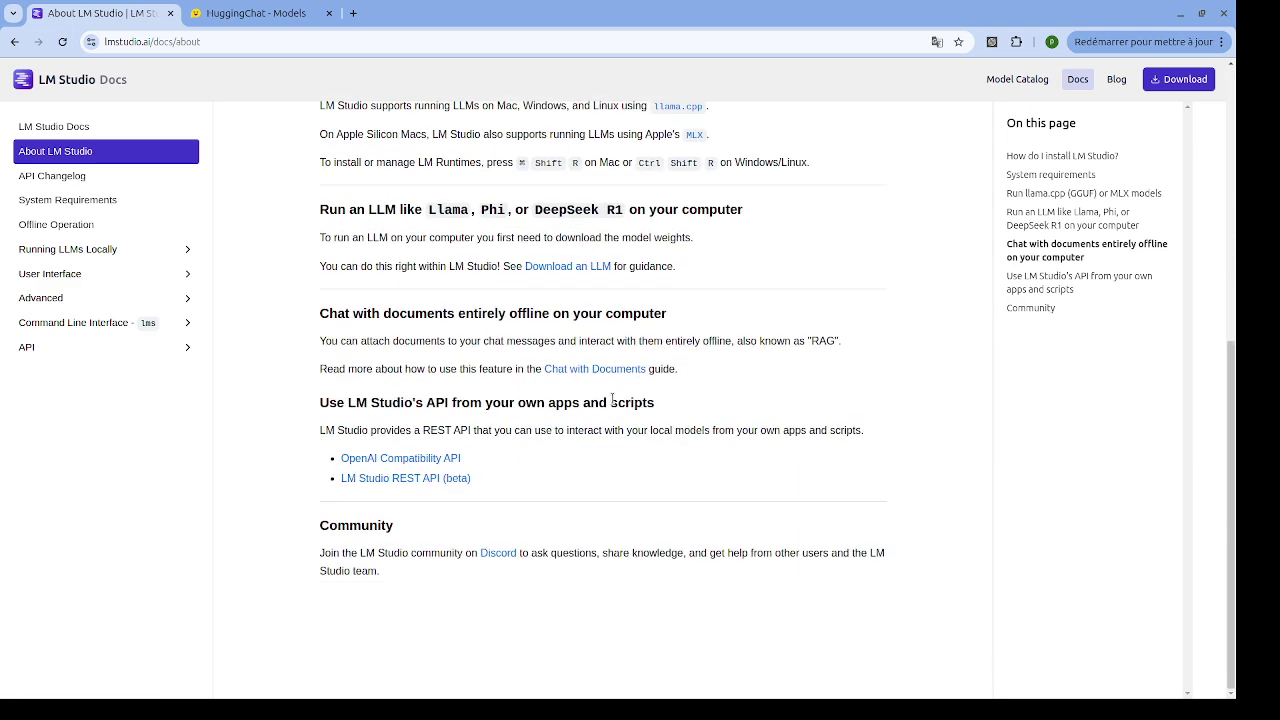
# Step: Look through the API Changelog and read the System Requirements for macOS, Windows and Linux in the docs
pyautogui.click(135, 185)
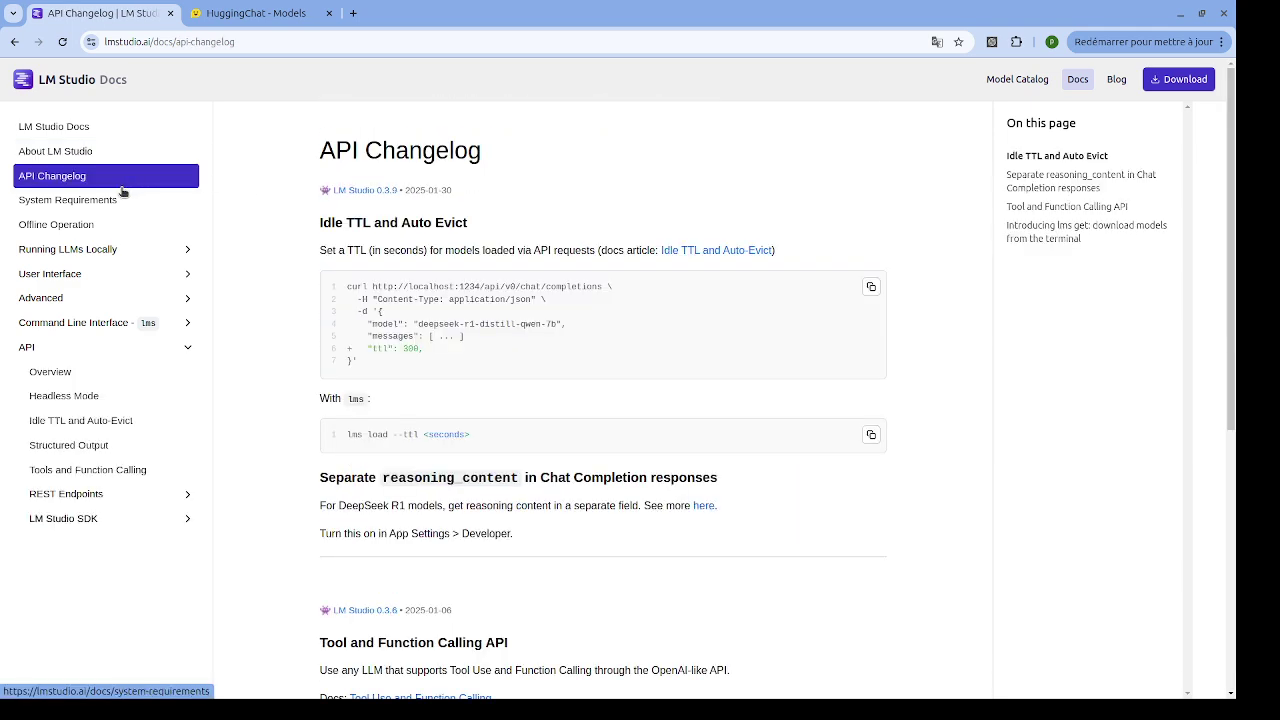
pyautogui.click(92, 204)
pyautogui.click(72, 227)
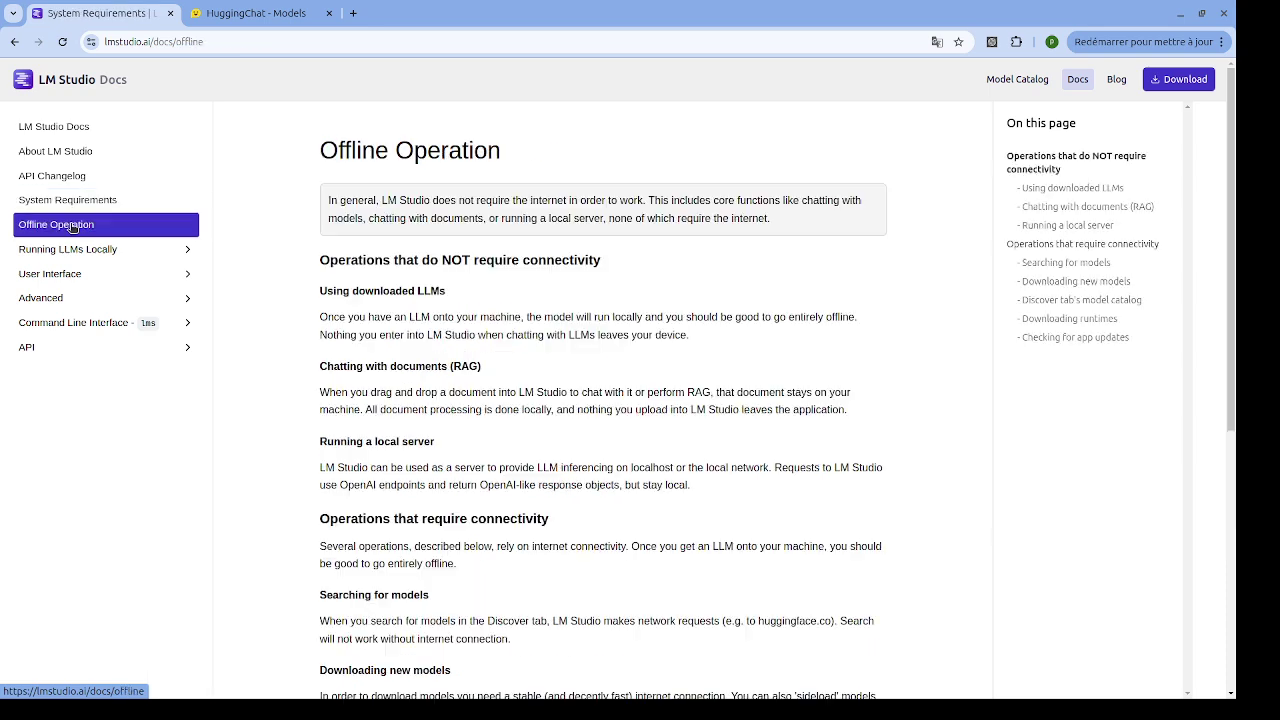
pyautogui.click(108, 199)
pyautogui.scroll(-2, 306, 285)
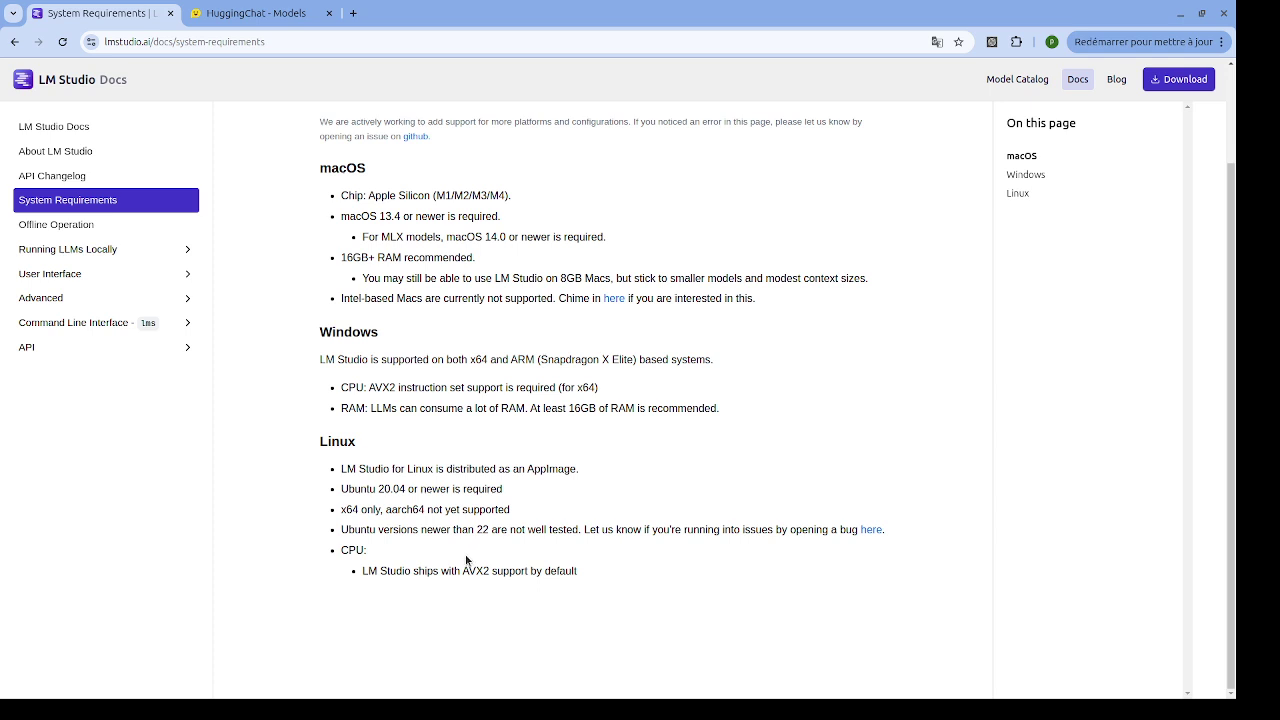
# Step: Read the Offline Operation docs page and expand the Running LLMs Locally section
pyautogui.click(138, 224)
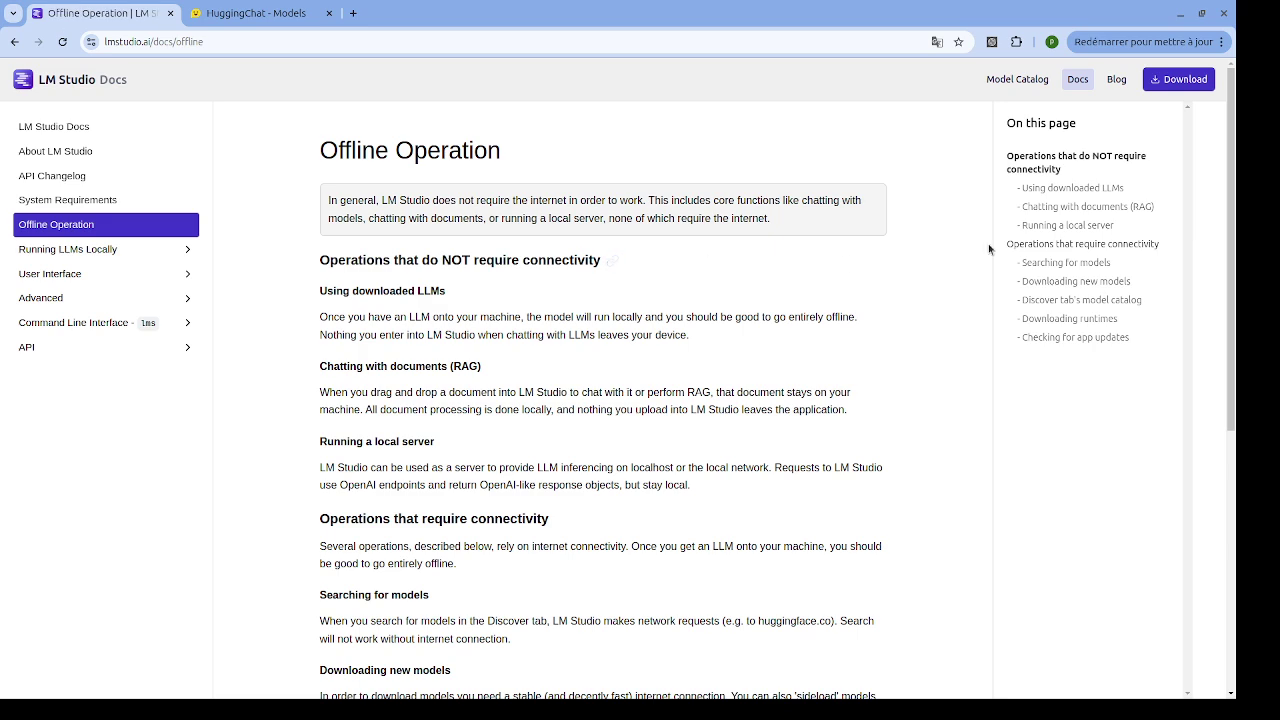
pyautogui.scroll(-5, 524, 364)
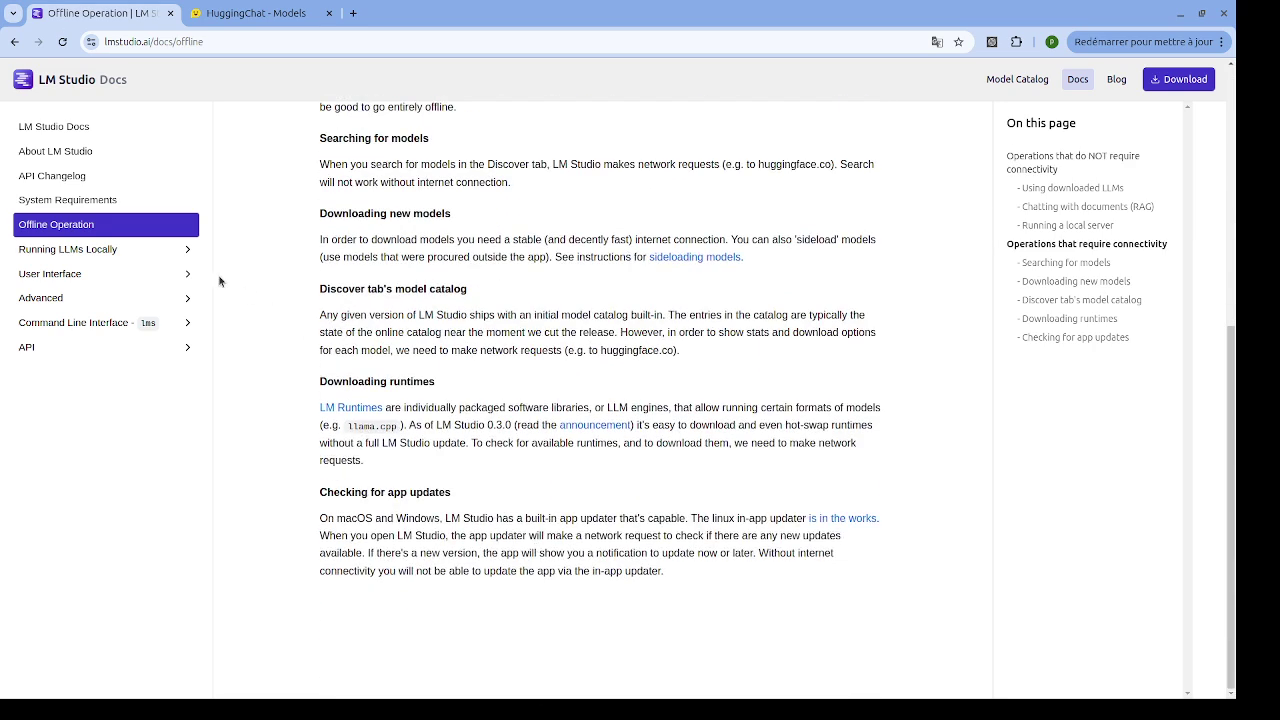
pyautogui.click(168, 251)
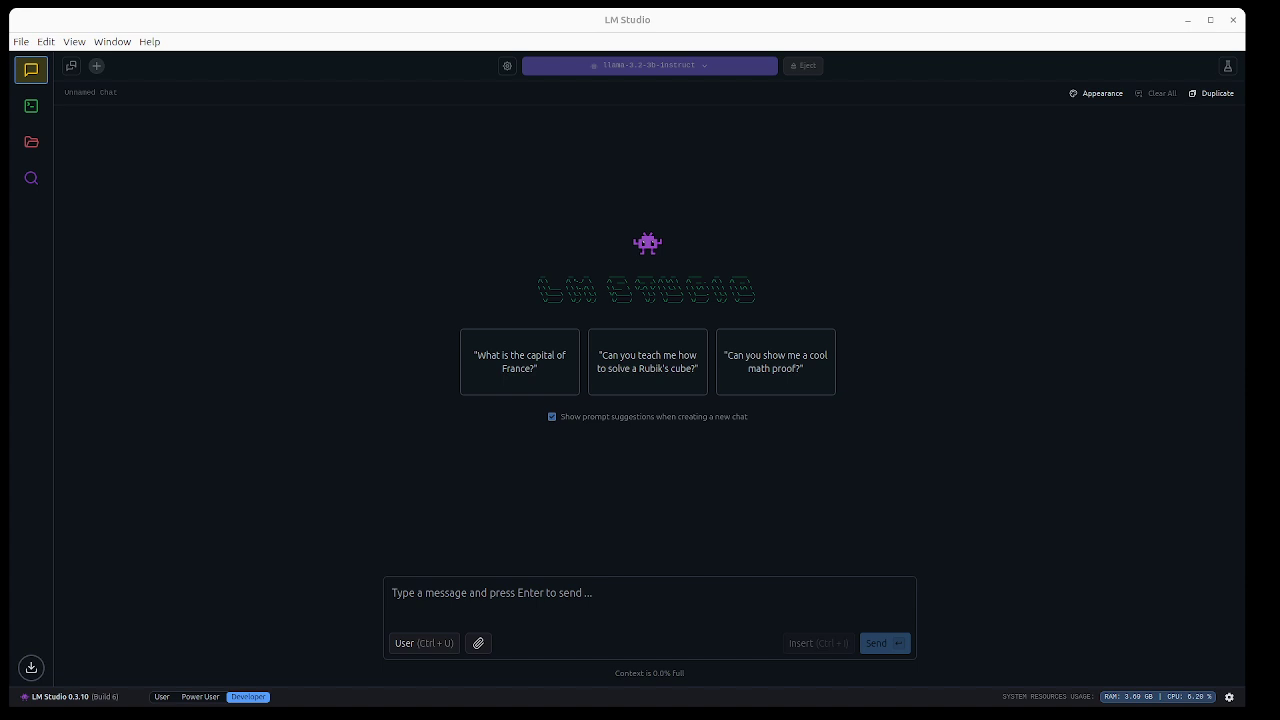
# Step: Switch to LM Studio and start the local server from the developer view
pyautogui.click(50, 360)
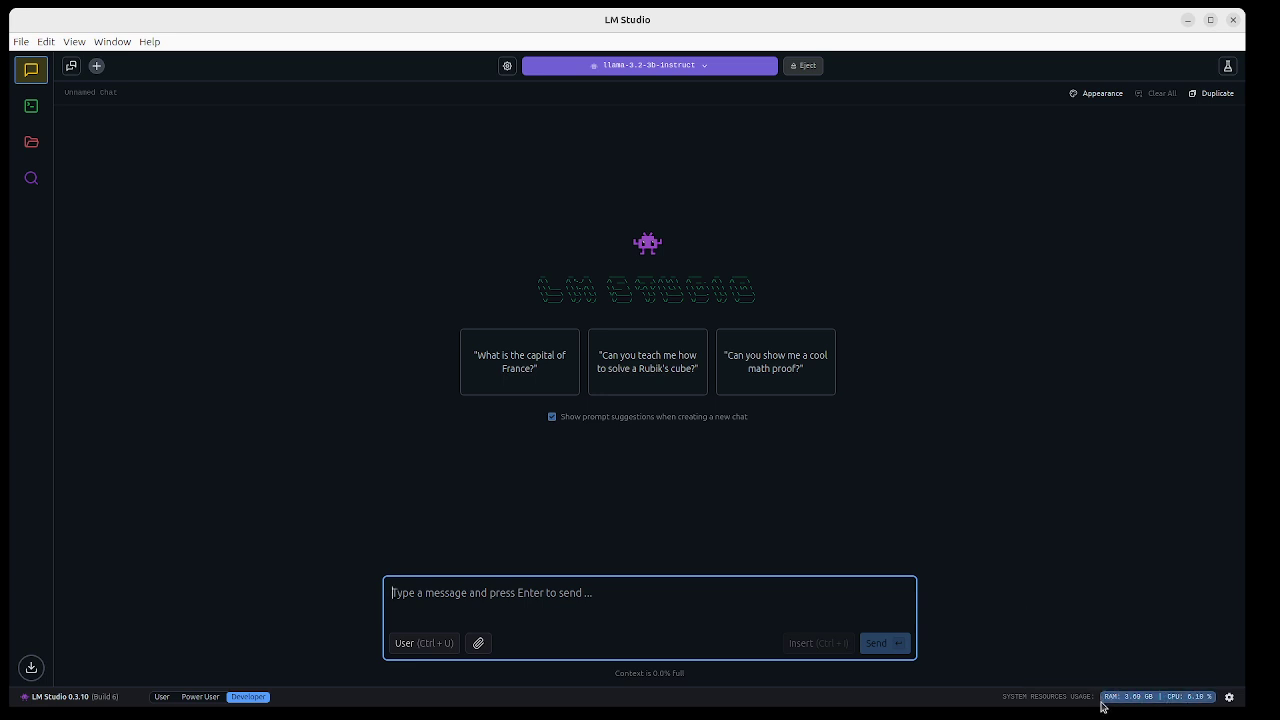
pyautogui.moveTo(1096, 703)
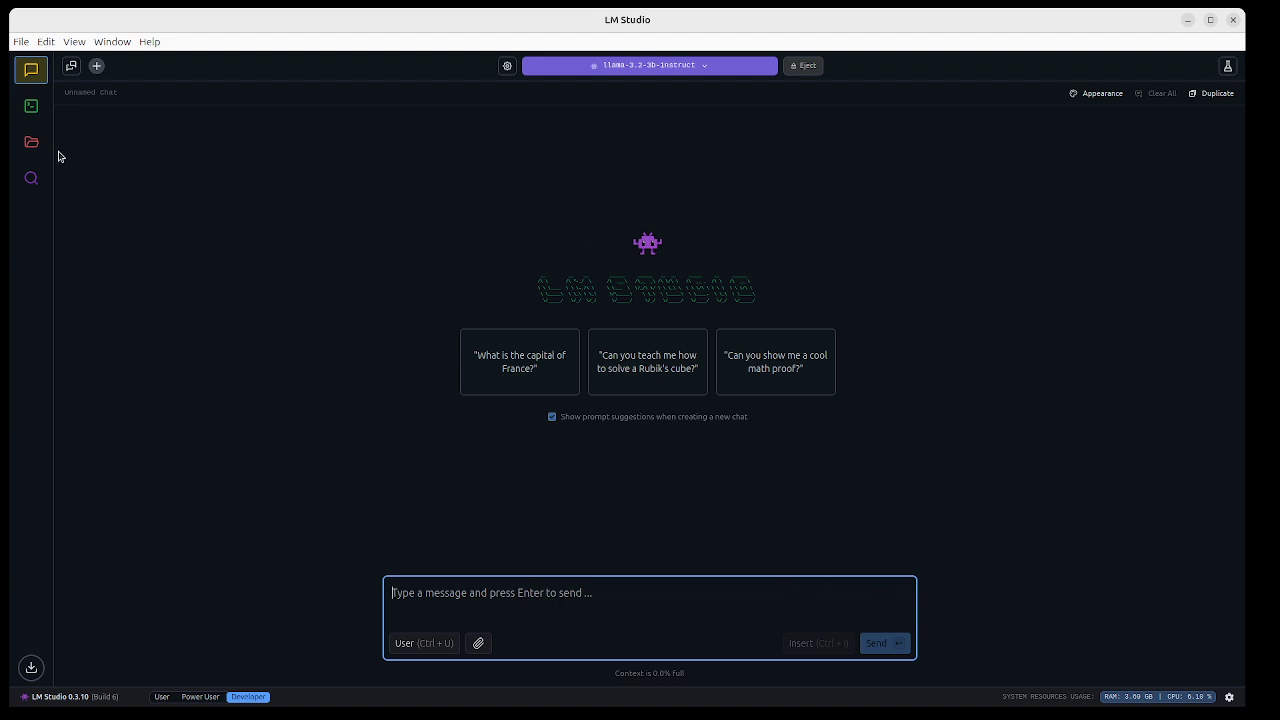
pyautogui.click(37, 109)
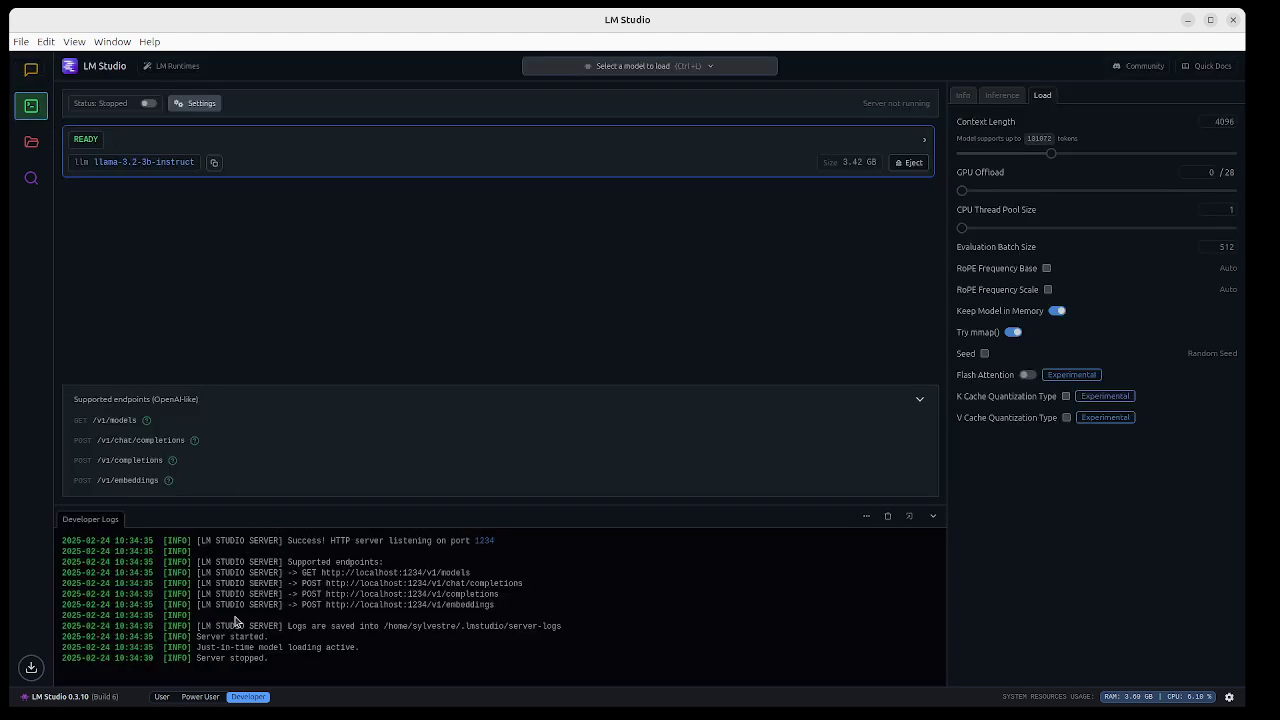
pyautogui.click(149, 104)
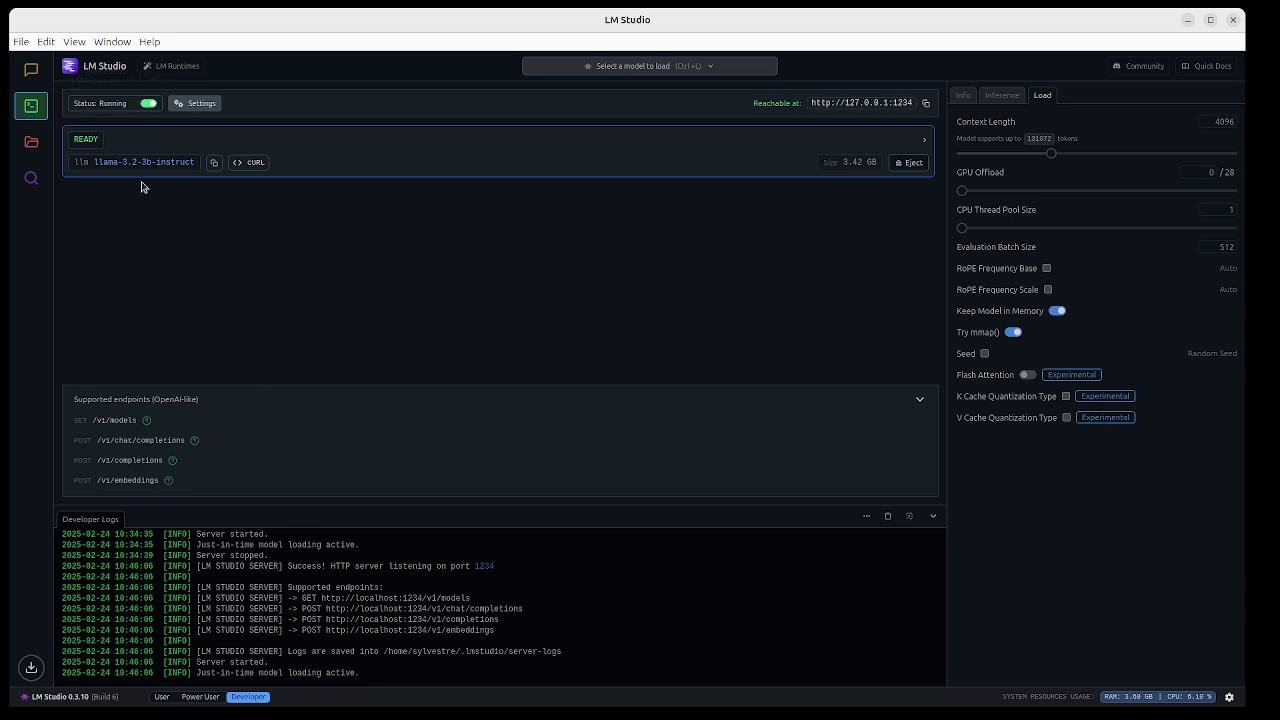
# Step: Read the Developer Logs for the server start and its supported endpoints
pyautogui.scroll(3, 412, 622)
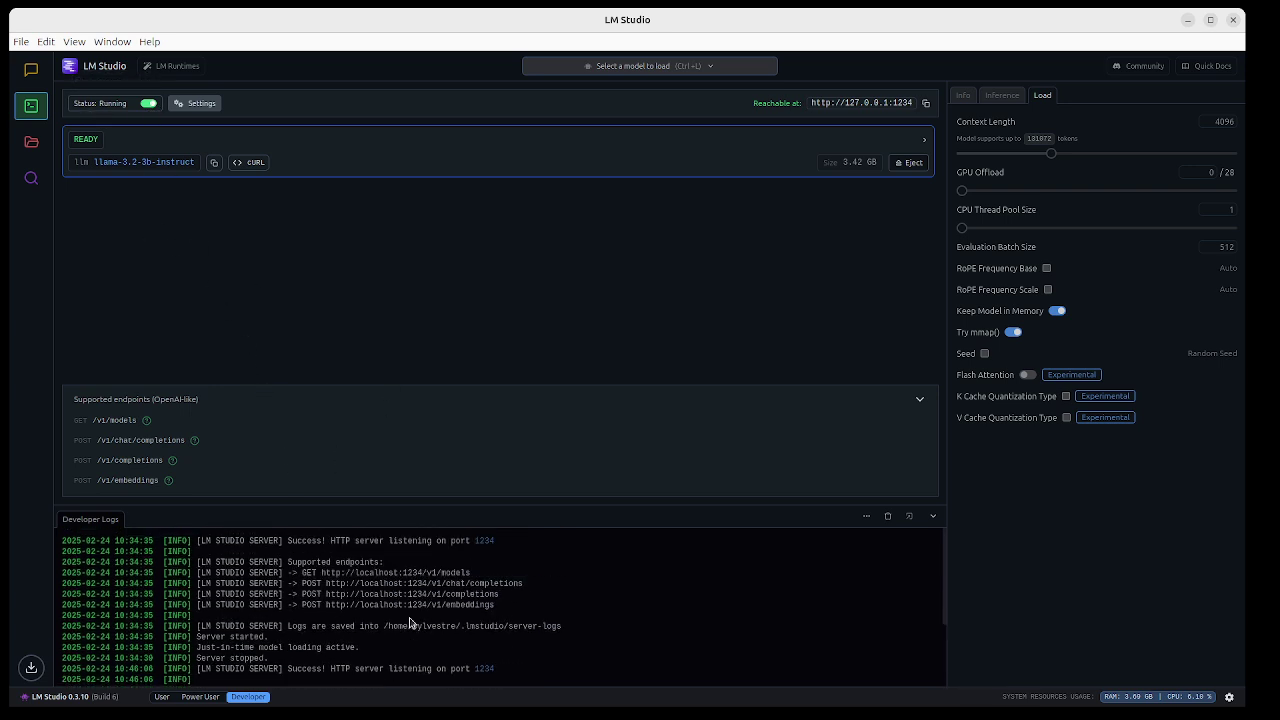
pyautogui.scroll(-3, 410, 600)
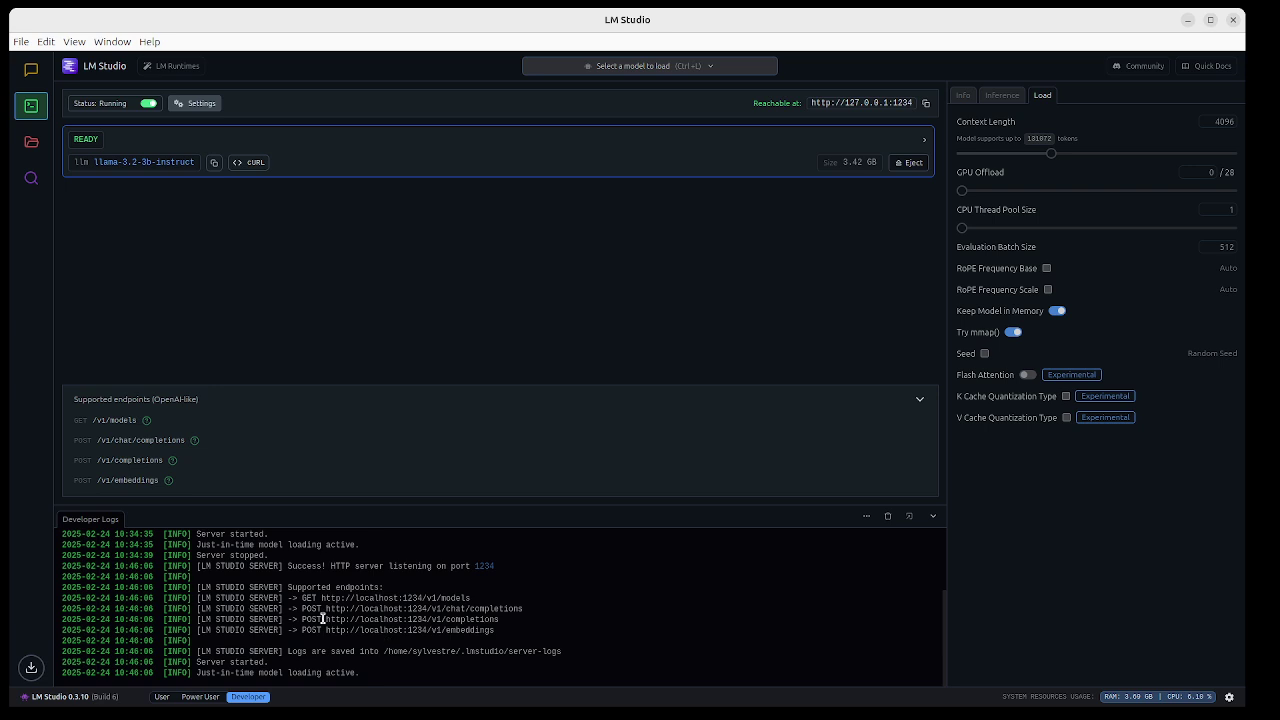
pyautogui.scroll(3, 322, 619)
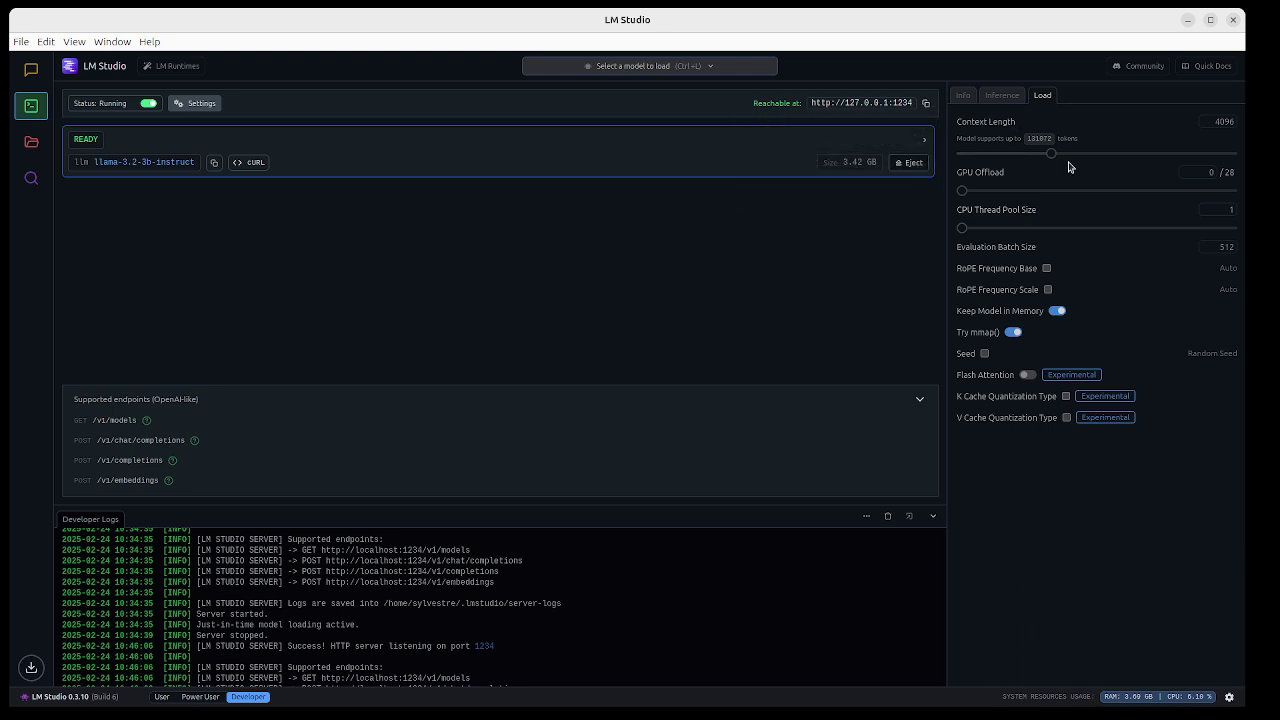
# Step: Review the inference settings and model information for llama-3.2-3b-instruct, and check the Runtime Extension Packs
pyautogui.click(1005, 100)
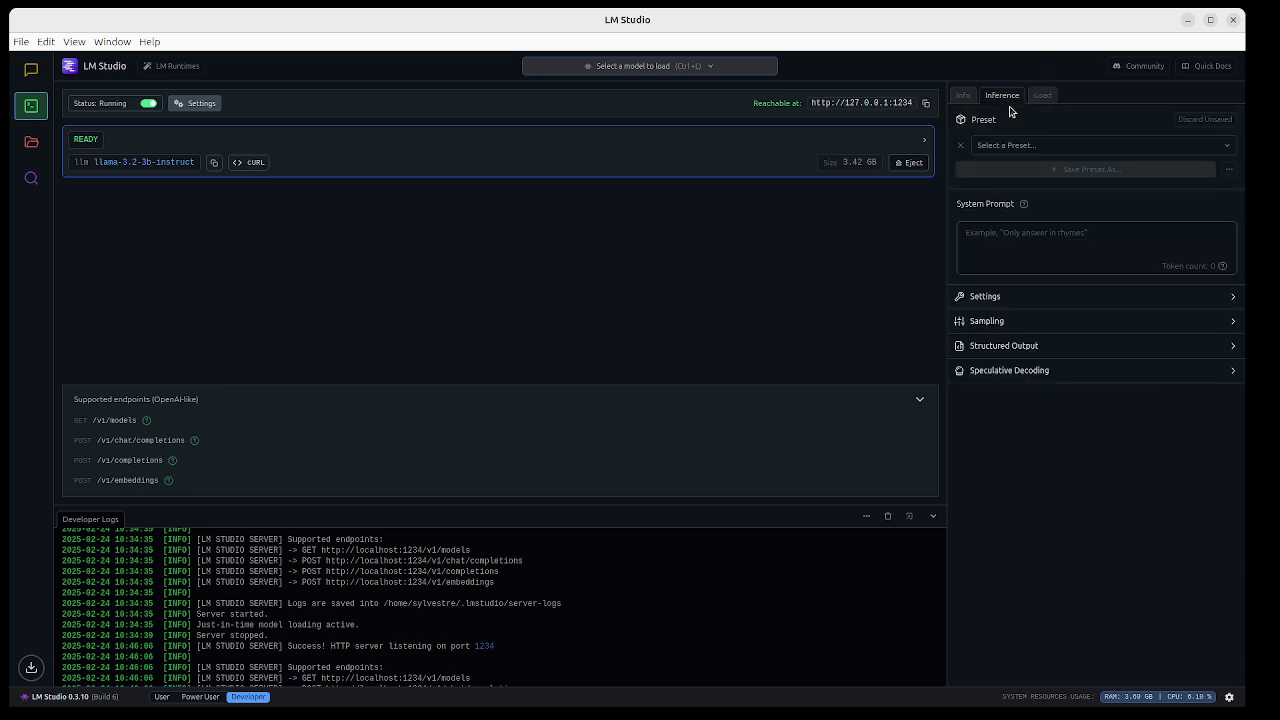
pyautogui.click(966, 100)
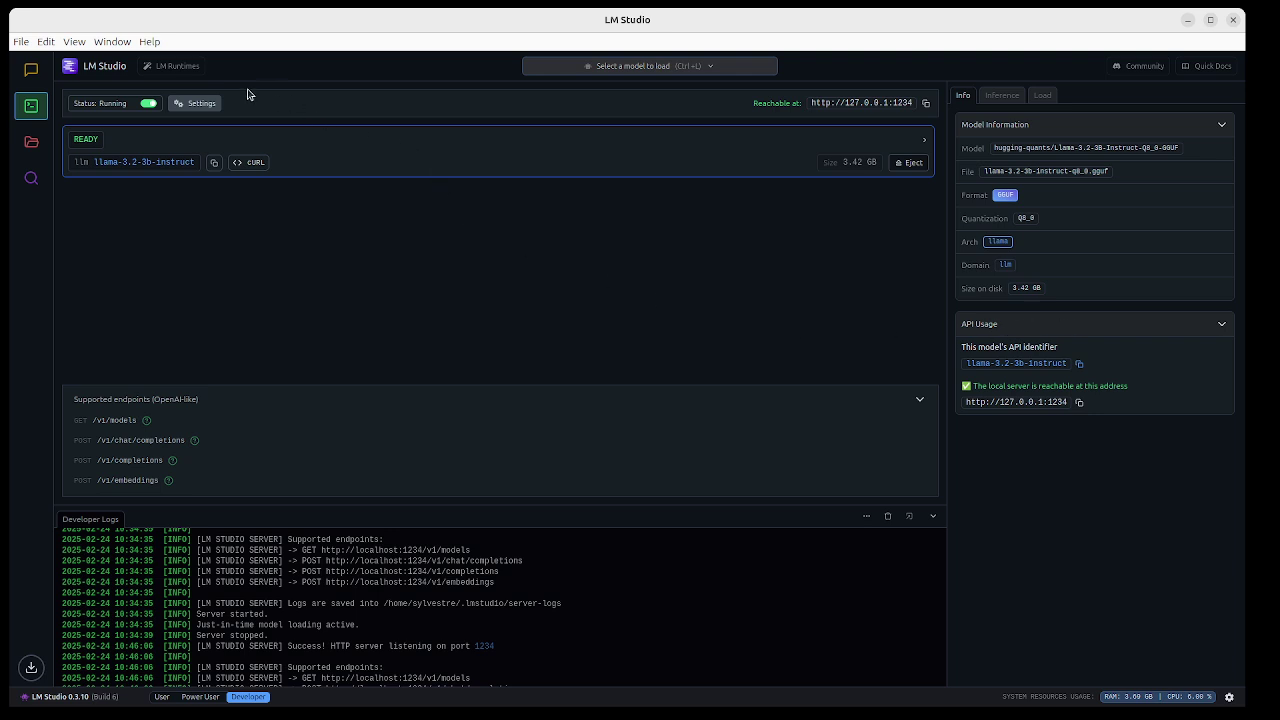
pyautogui.click(177, 66)
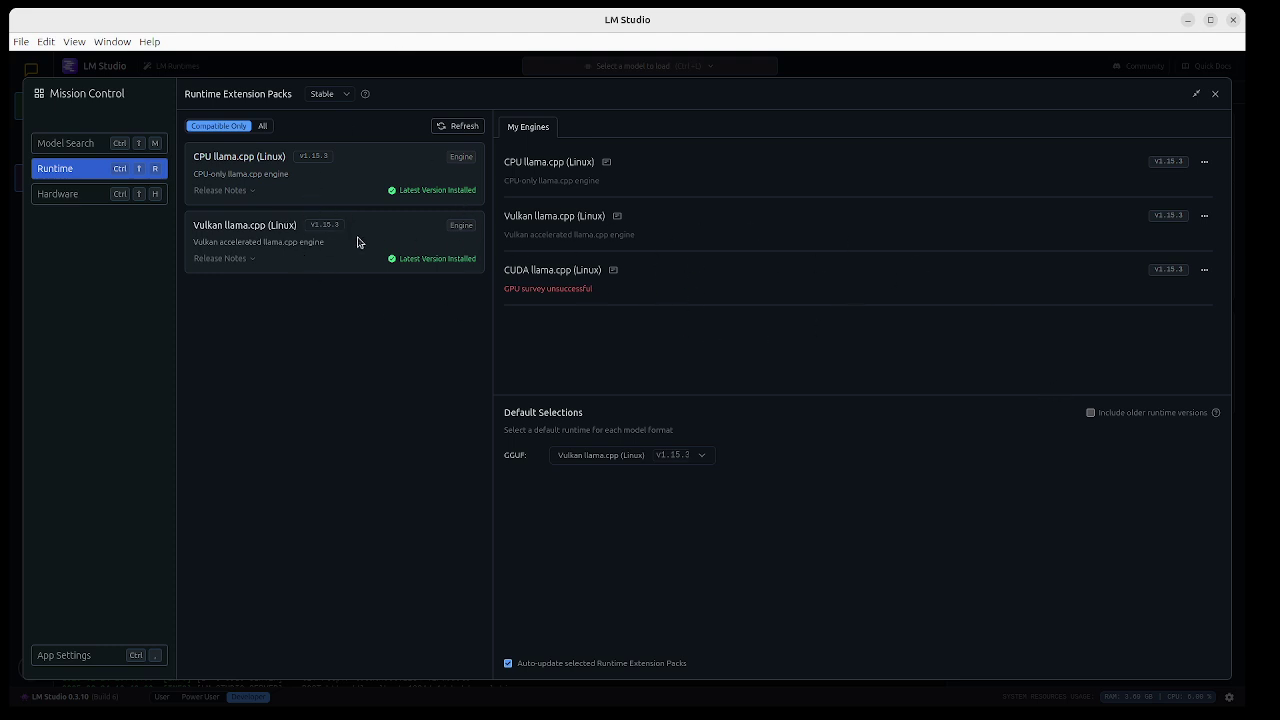
pyautogui.click(1215, 93)
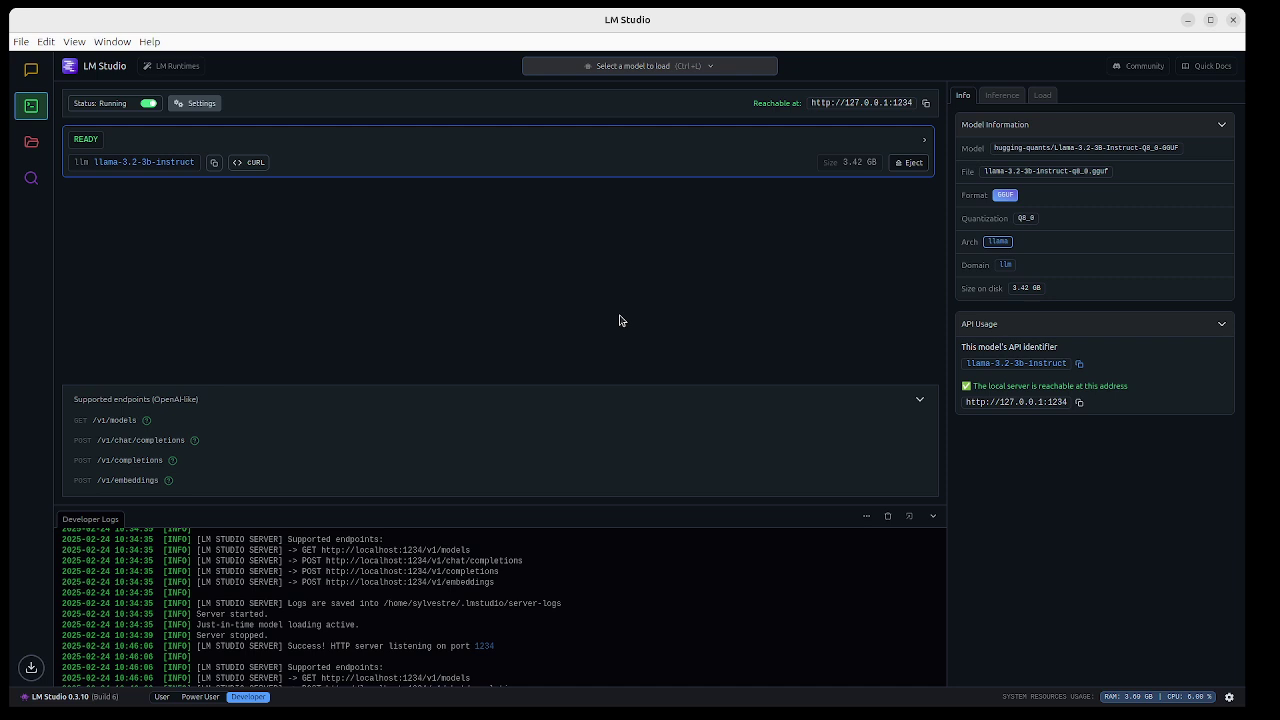
# Step: Open LM Studio's model search, and switch to the browser to look over the models available on HuggingChat
pyautogui.click(34, 180)
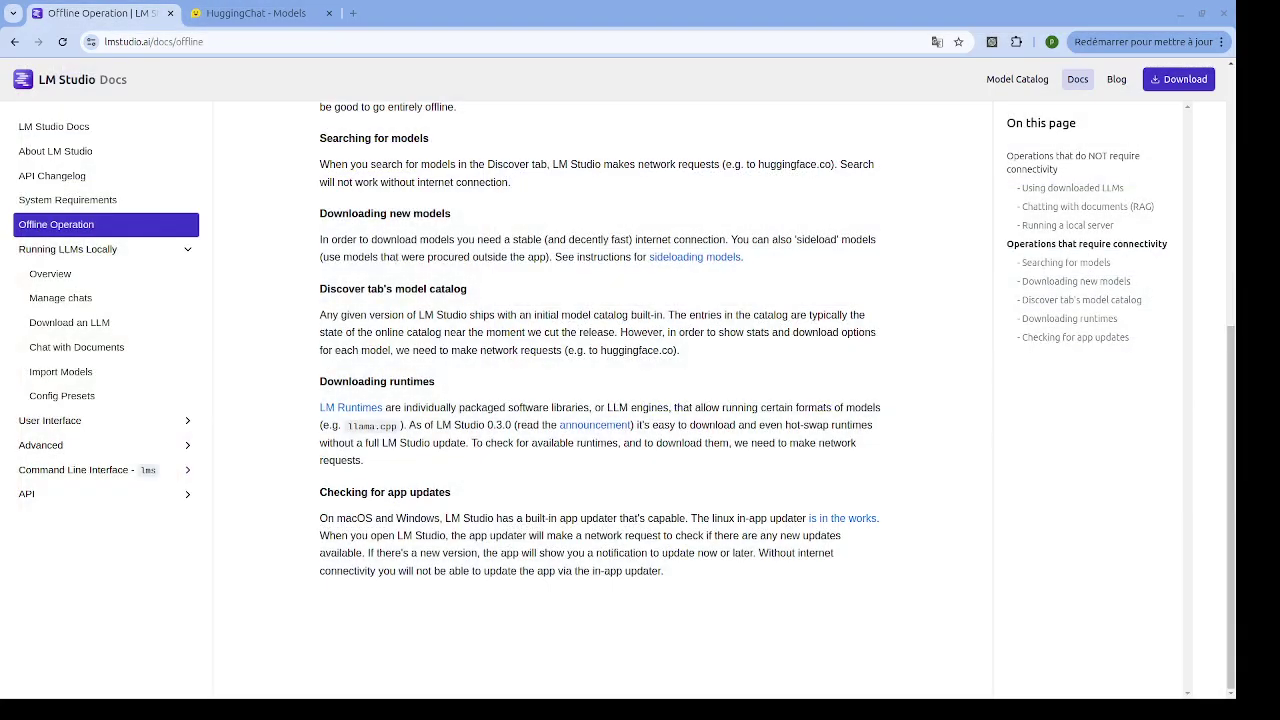
pyautogui.click(241, 14)
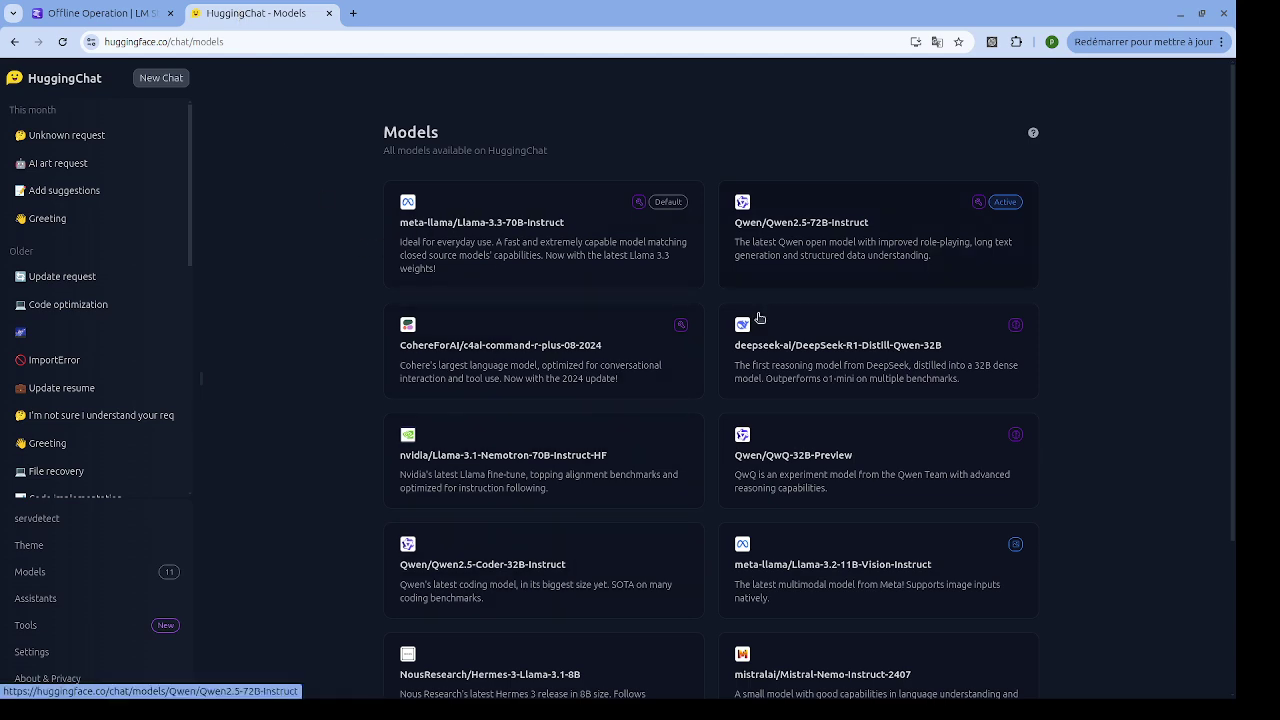
pyautogui.scroll(-2, 771, 449)
pyautogui.scroll(-1, 762, 490)
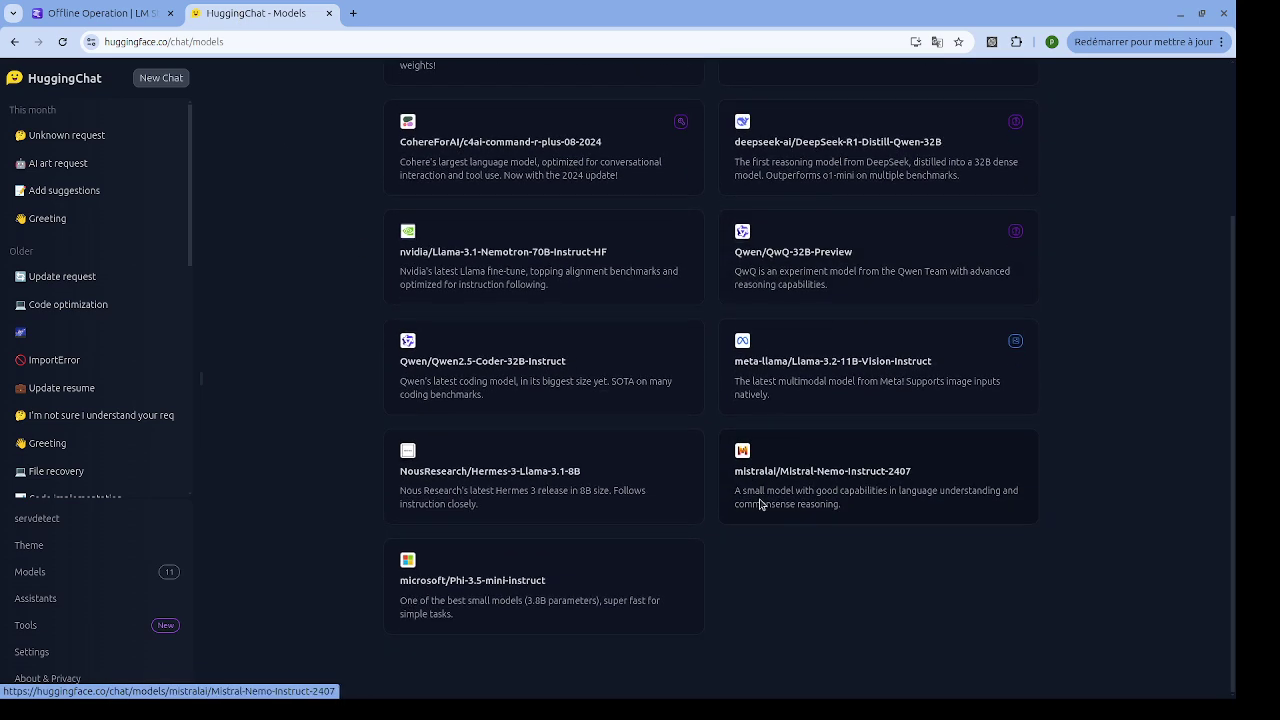
pyautogui.scroll(3, 757, 503)
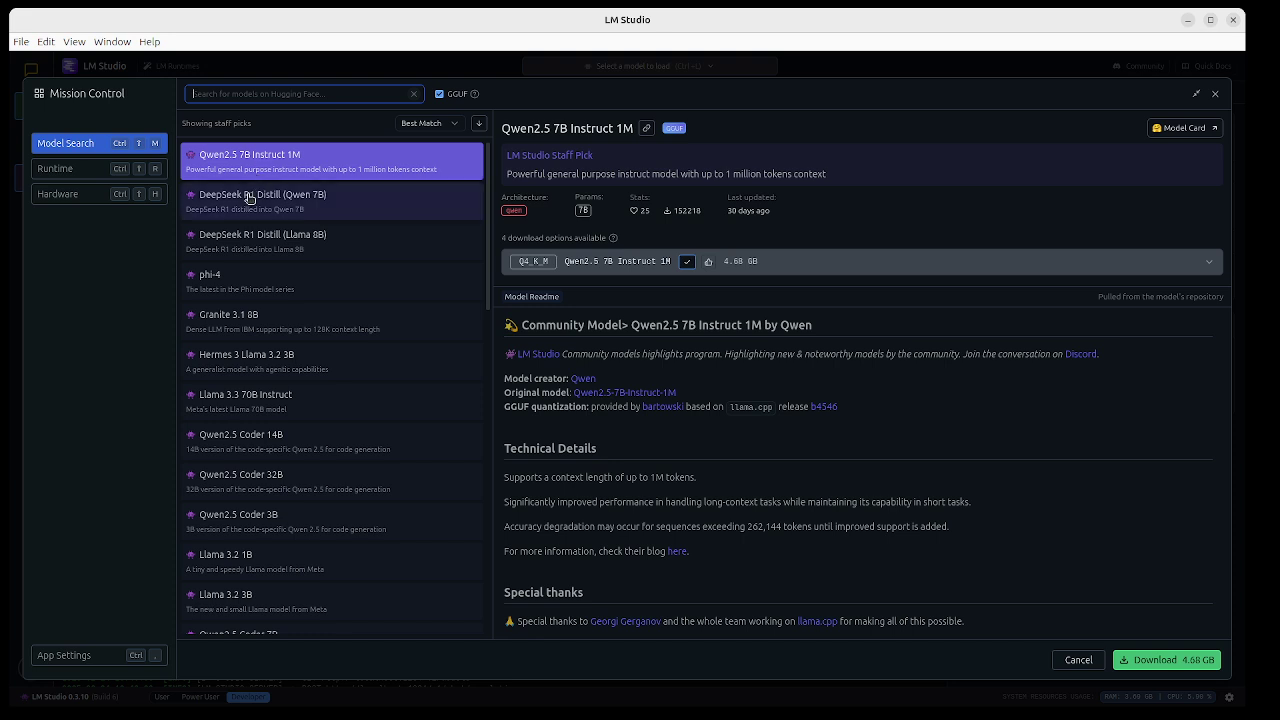
# Step: In LM Studio's model search, compare the details of DeepSeek R1 Distill (Qwen 7B), Qwen2.5 7B Instruct 1M and DeepSeek R1 Distill (Llama 8B)
pyautogui.click(330, 206)
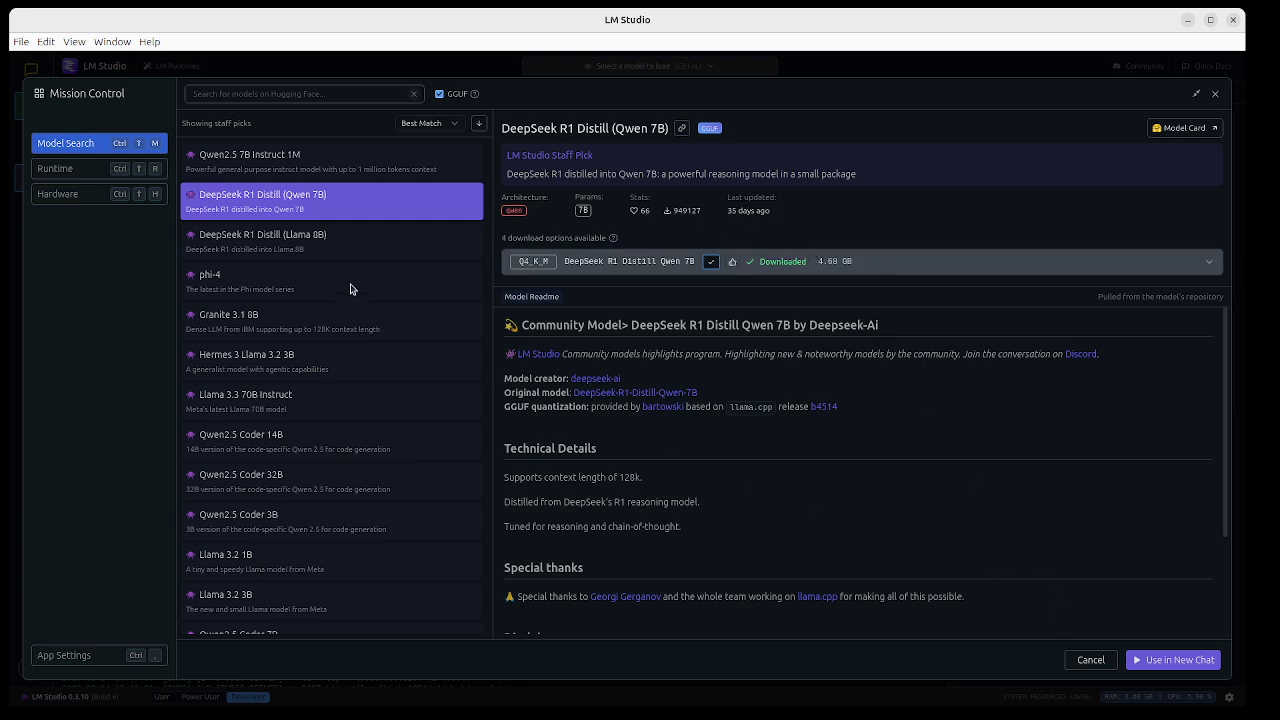
pyautogui.click(308, 168)
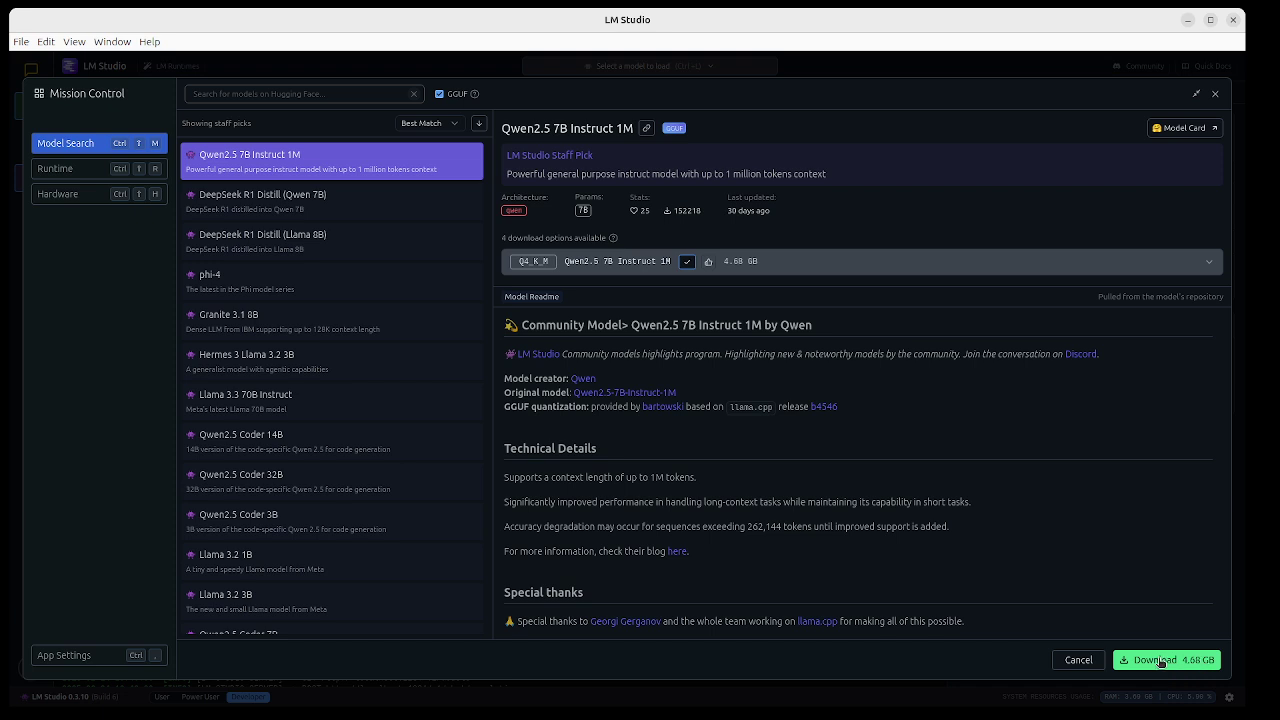
pyautogui.click(310, 250)
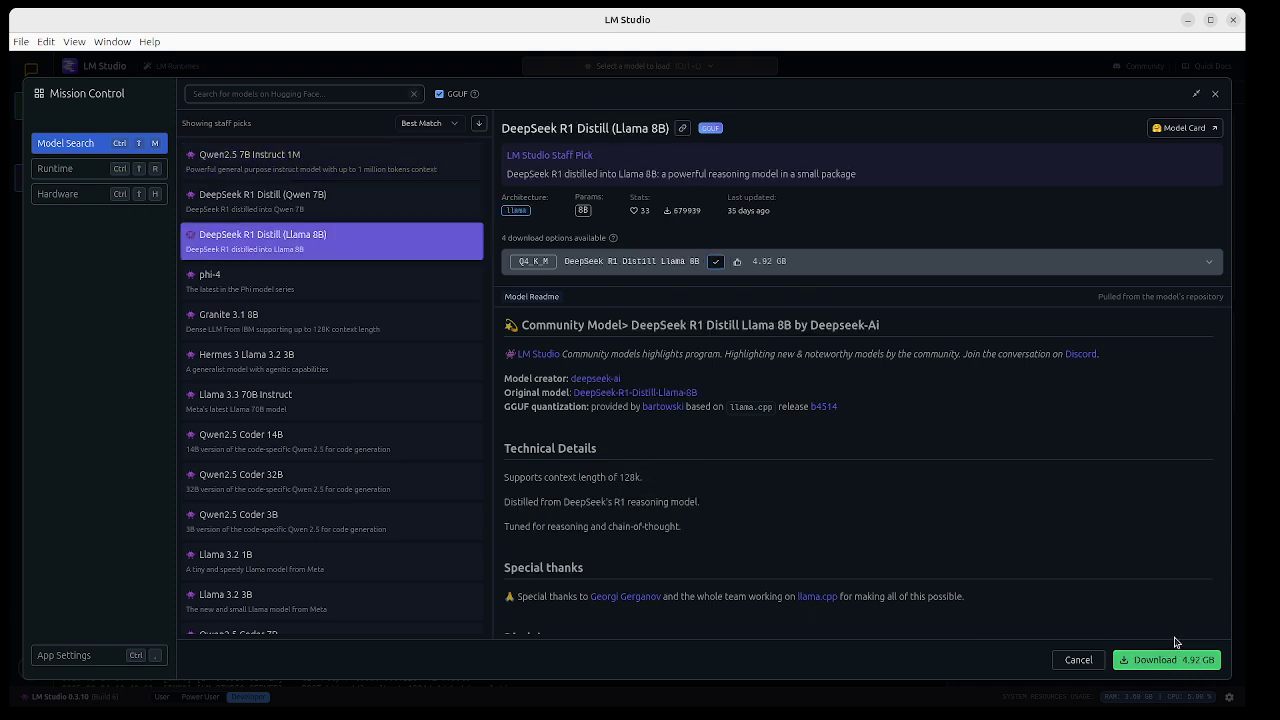
pyautogui.scroll(-3, 668, 430)
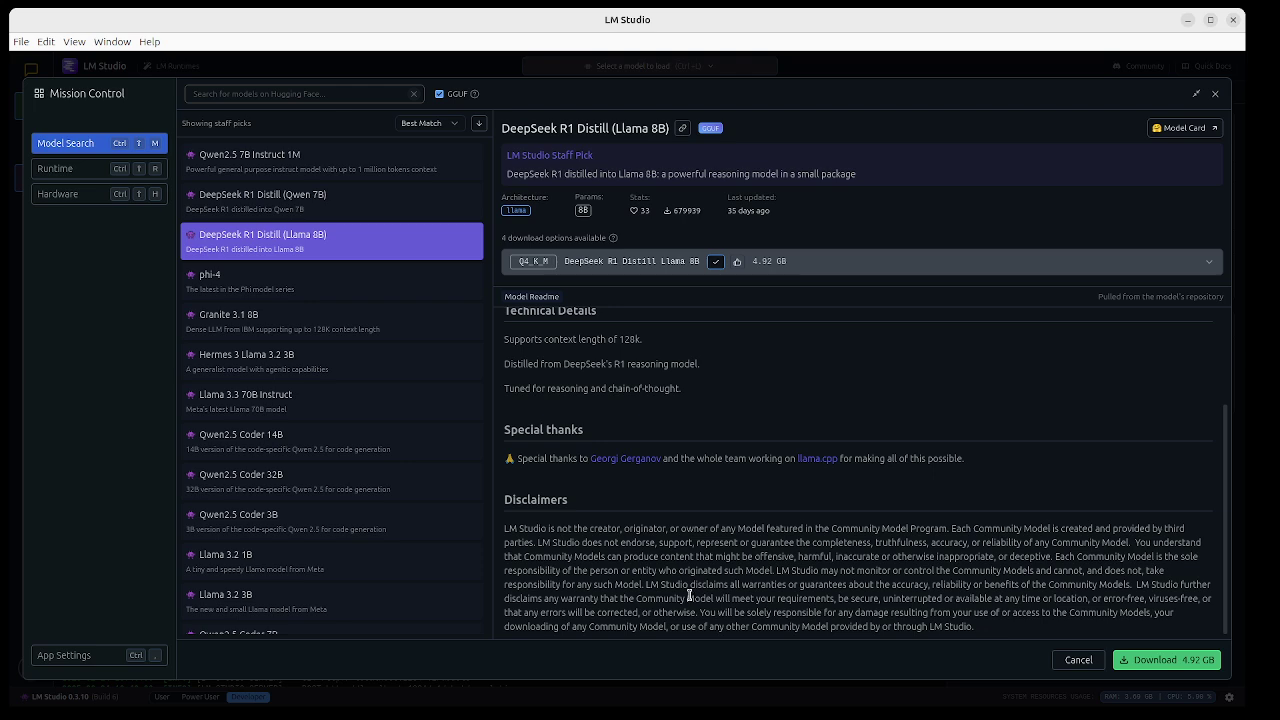
# Step: View the phi-4 model's details and browse the rest of the staff-picked models
pyautogui.click(286, 280)
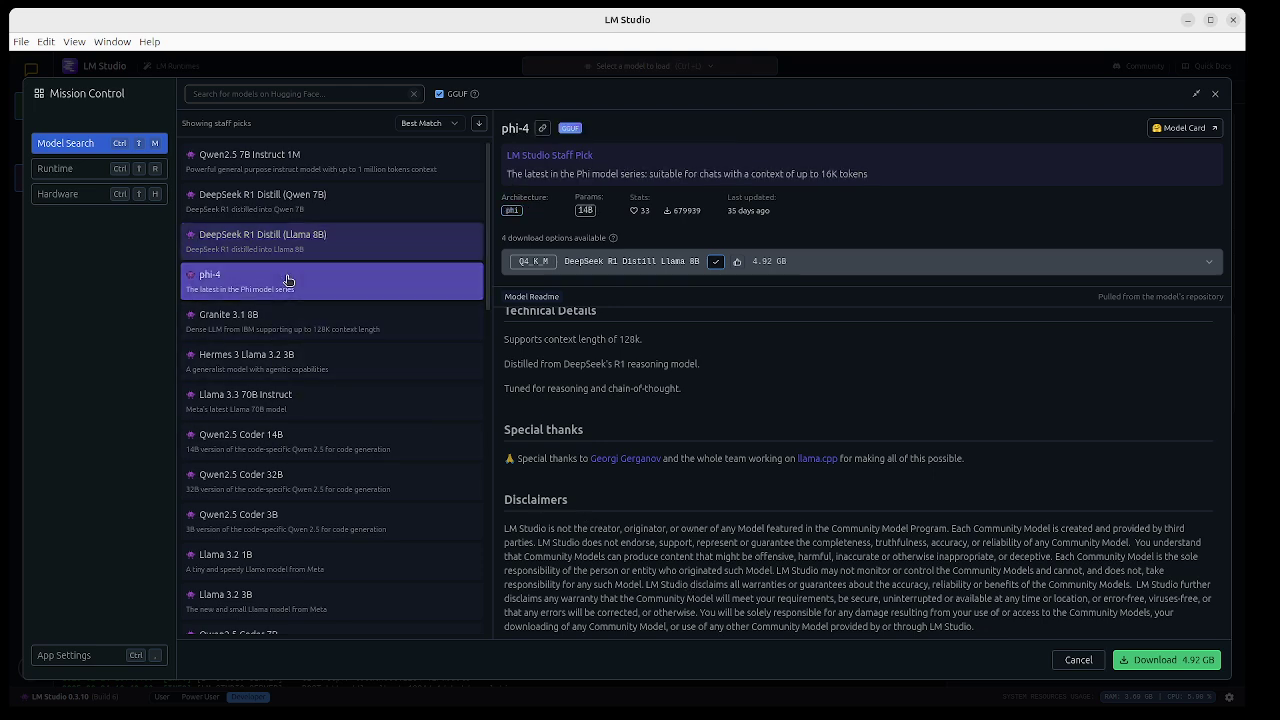
pyautogui.scroll(-3, 310, 440)
pyautogui.scroll(-10, 315, 480)
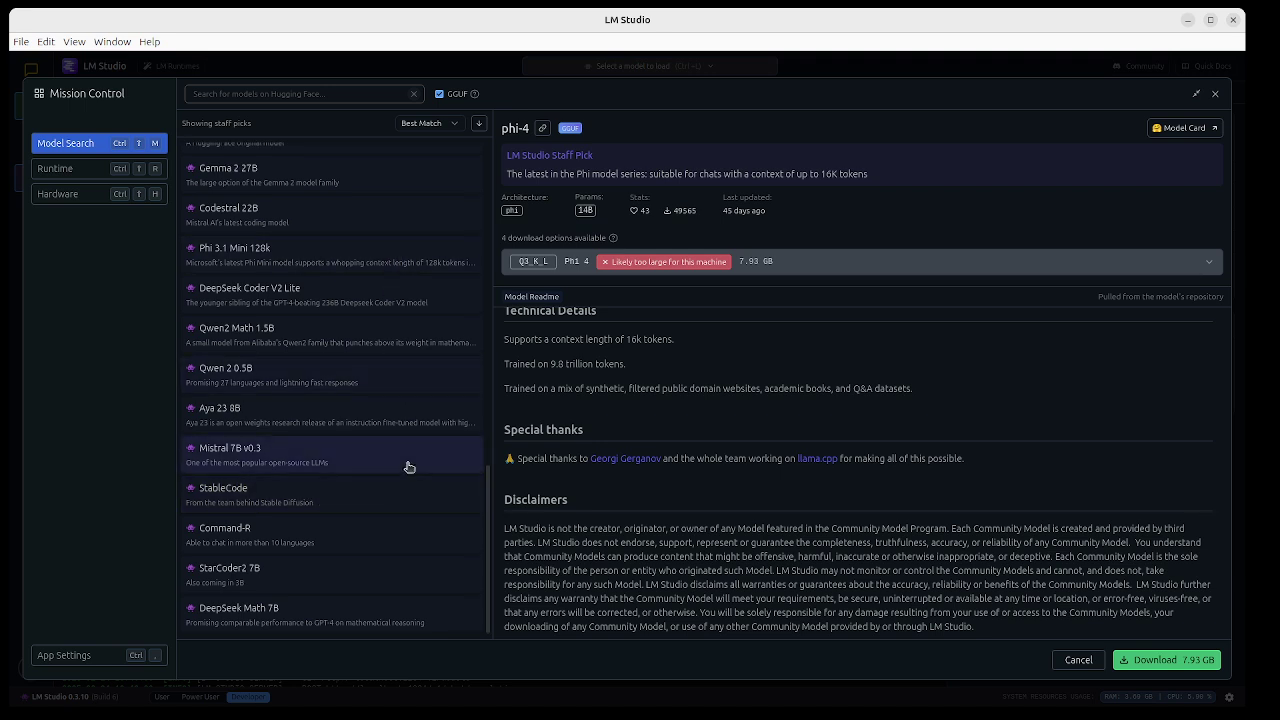
pyautogui.scroll(5, 407, 469)
pyautogui.scroll(4, 407, 469)
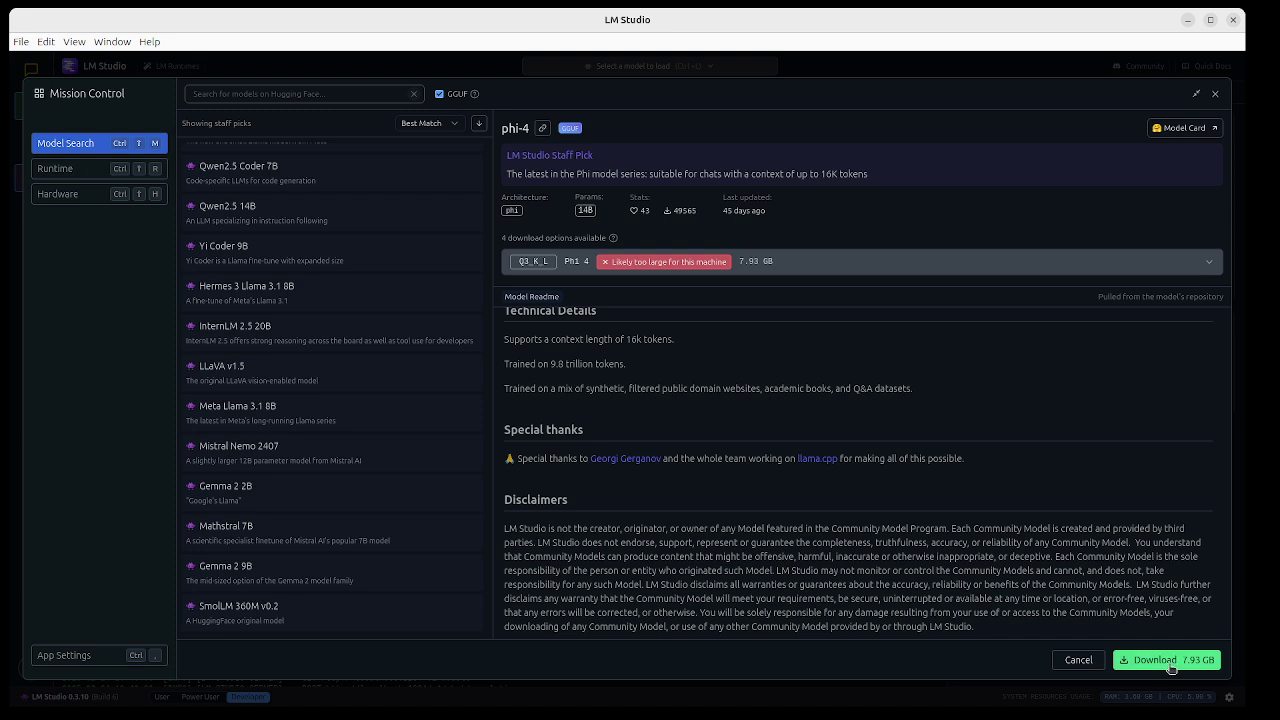
# Step: Check the Runtime and Hardware pages in Mission Control, and close it
pyautogui.click(82, 176)
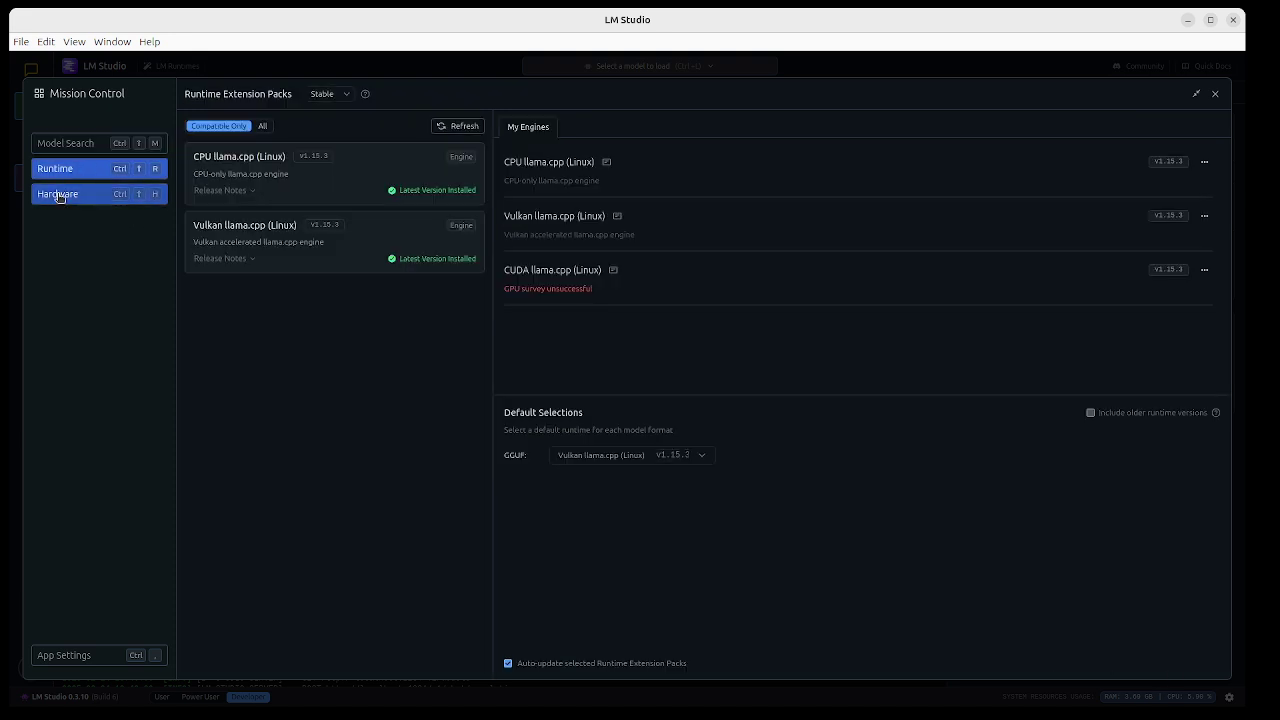
pyautogui.click(58, 197)
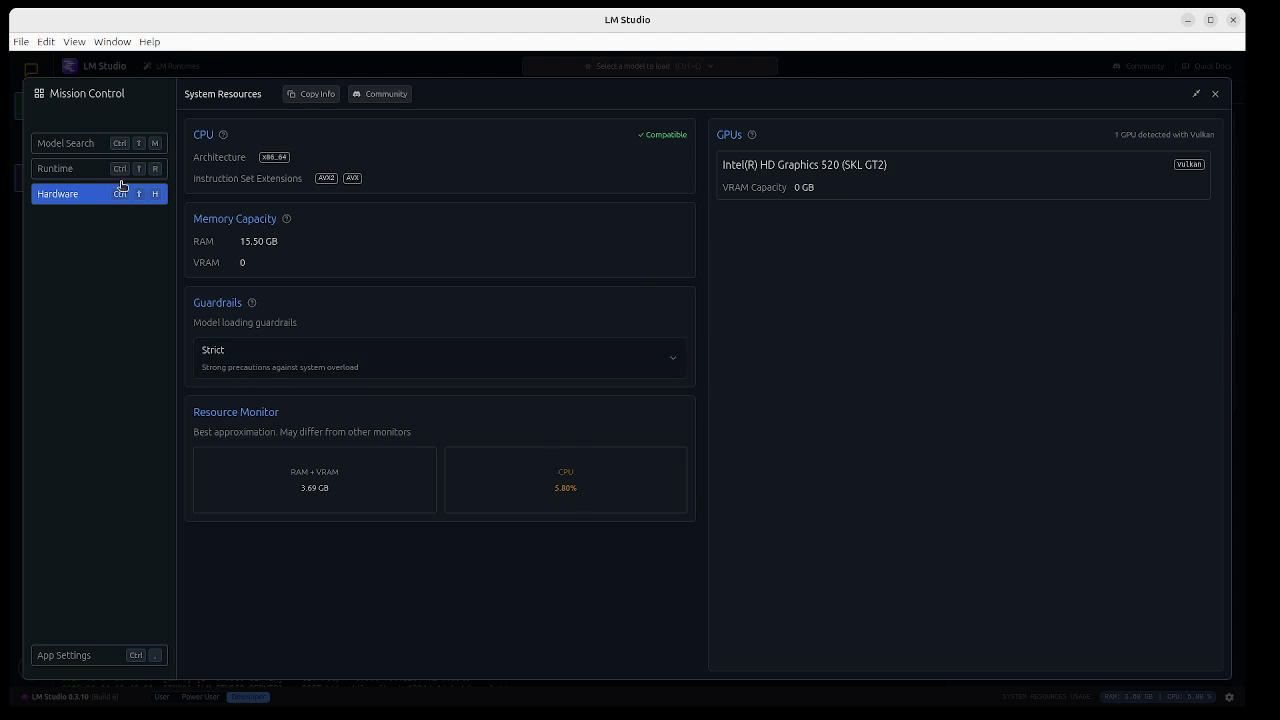
pyautogui.click(1215, 94)
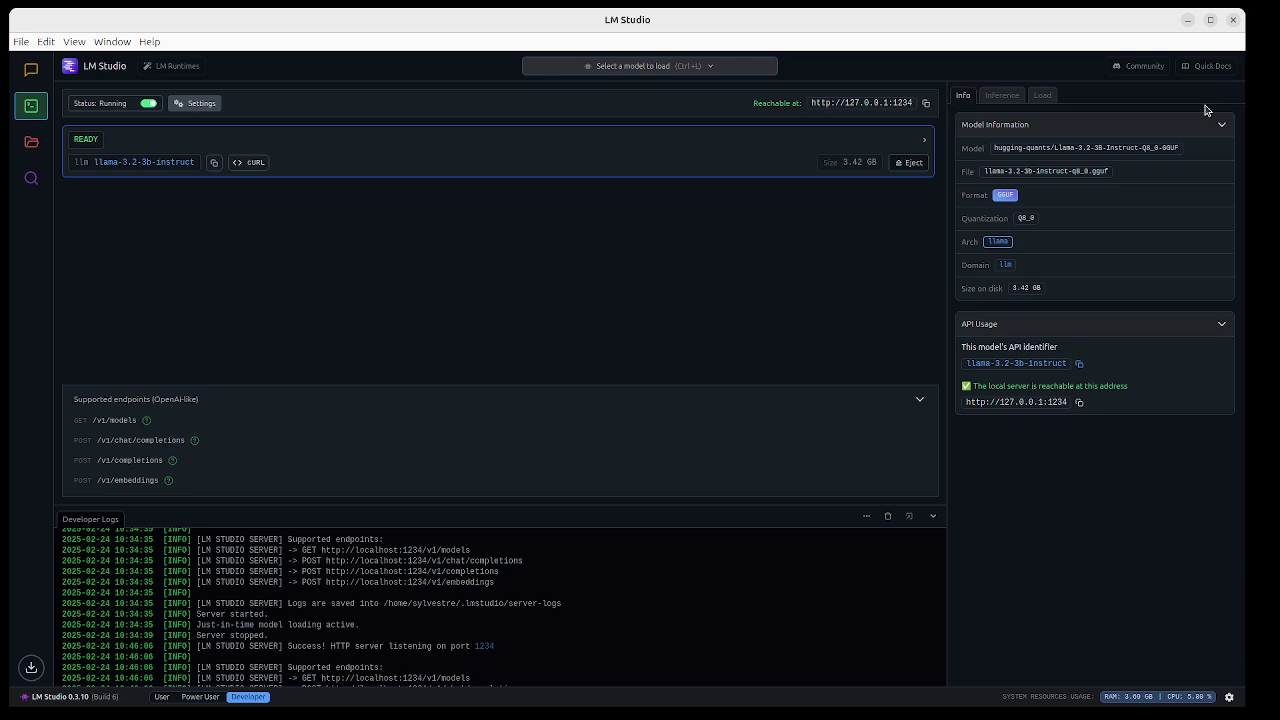
# Step: Check the download options for DeepSeek R1 Distill (Qwen 7B) and phi-4 in the model search, and view the locally stored models
pyautogui.click(33, 181)
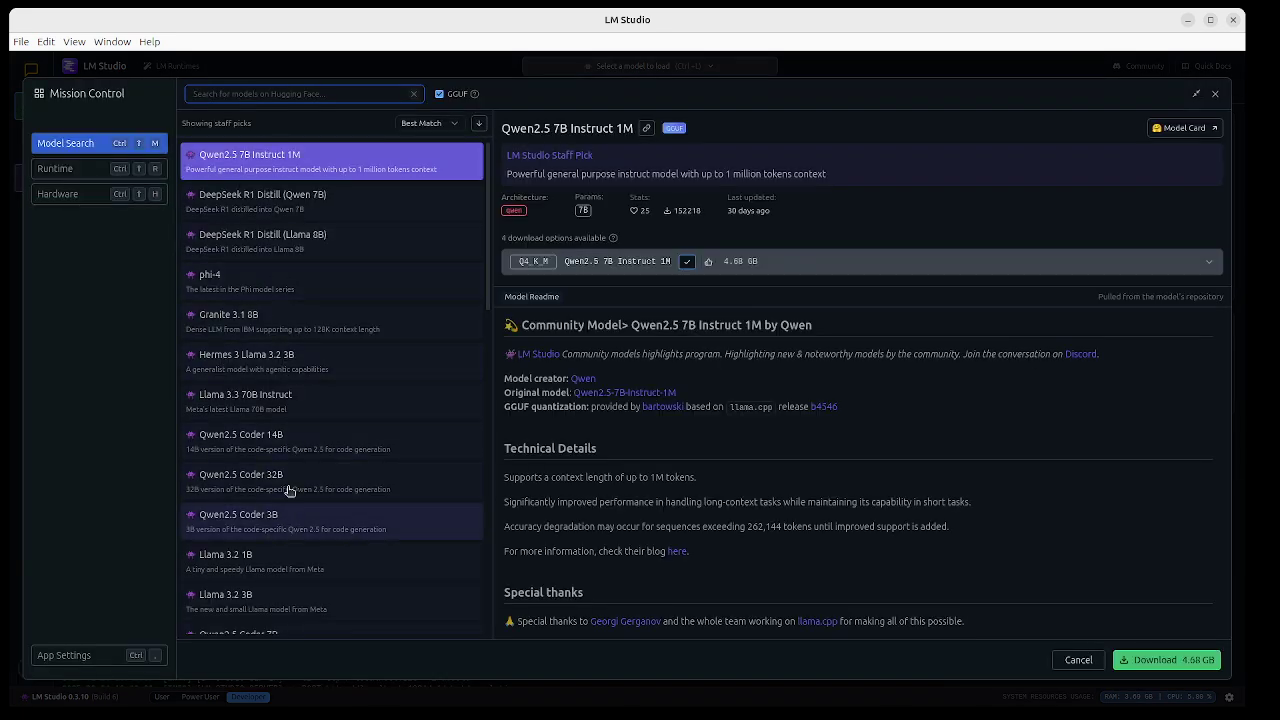
pyautogui.click(288, 194)
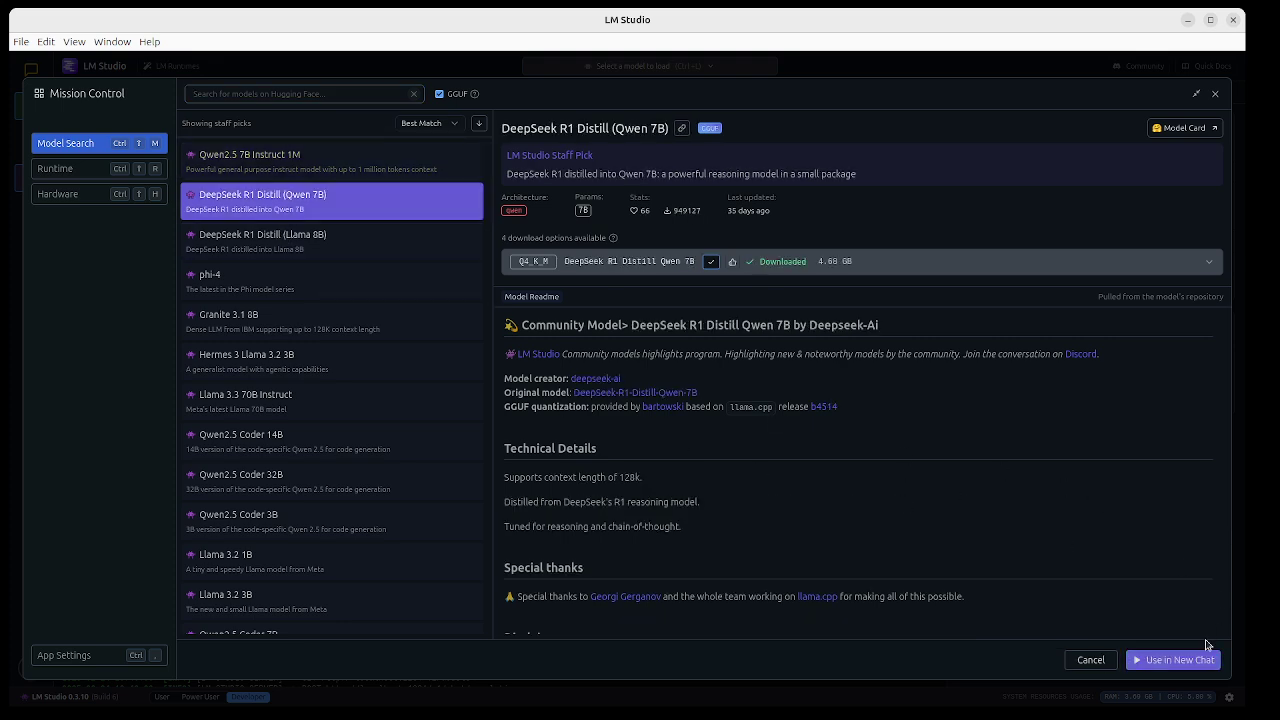
pyautogui.click(300, 283)
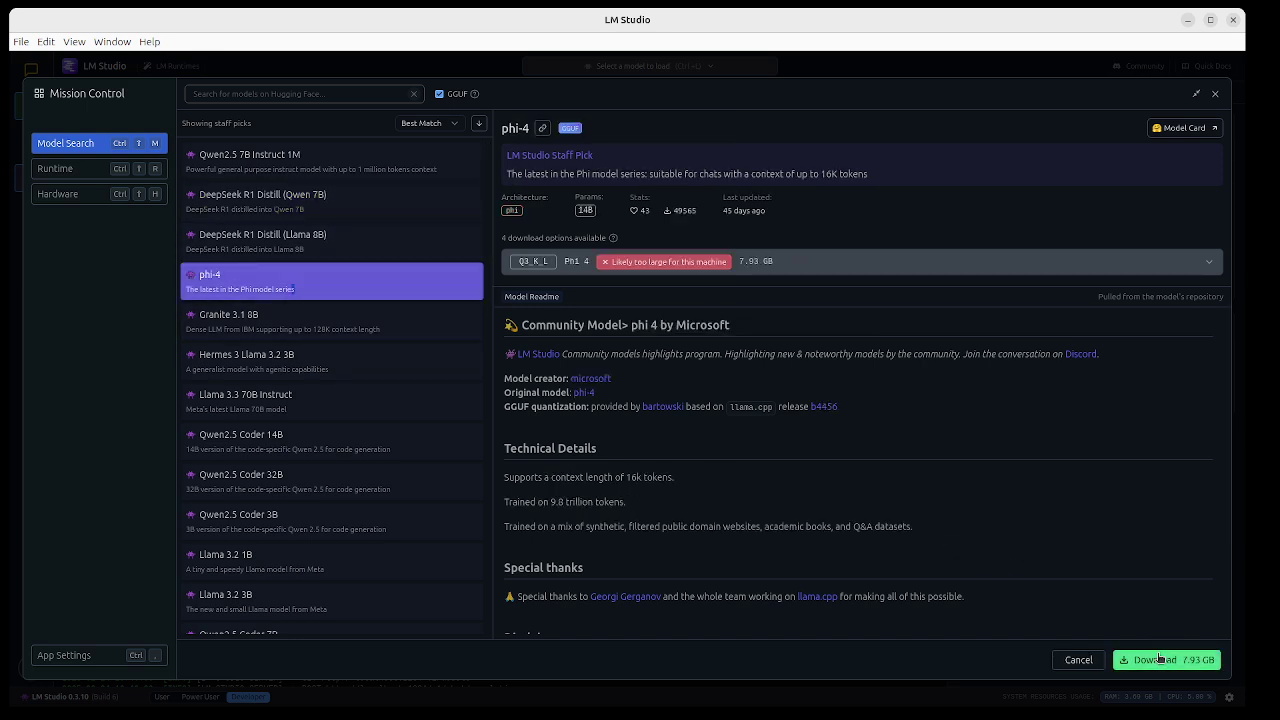
pyautogui.click(1216, 95)
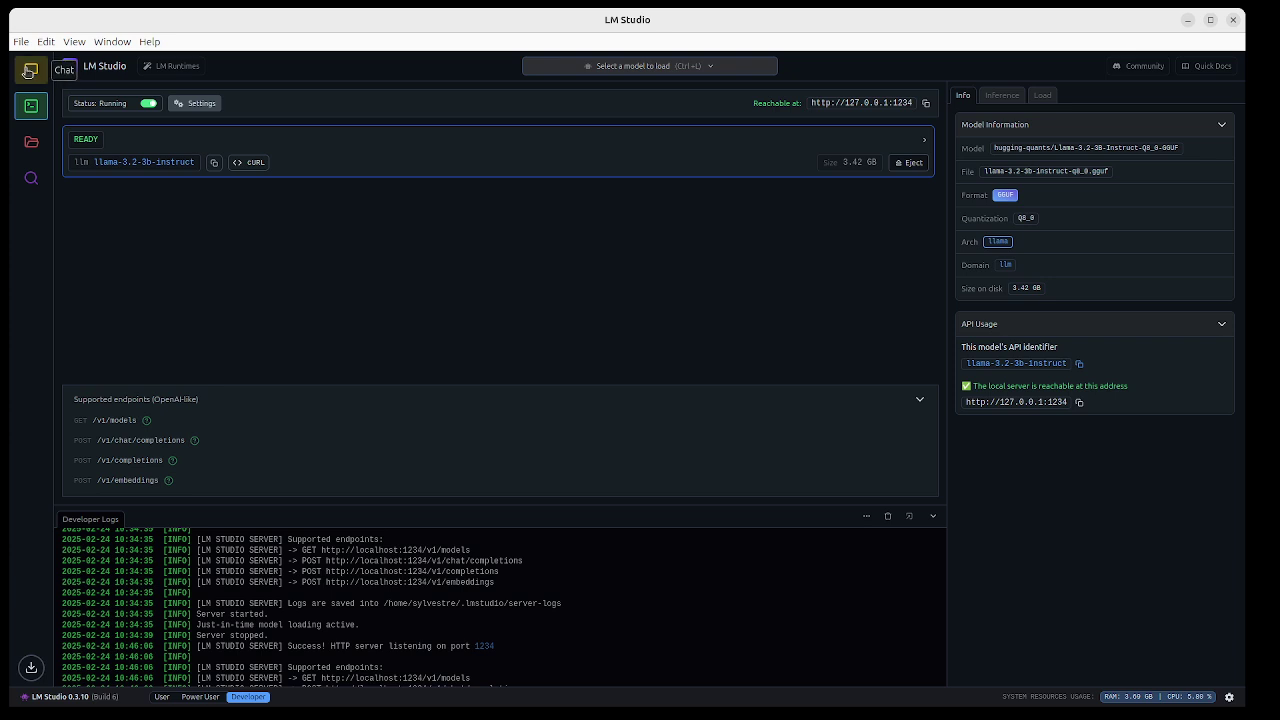
pyautogui.click(31, 143)
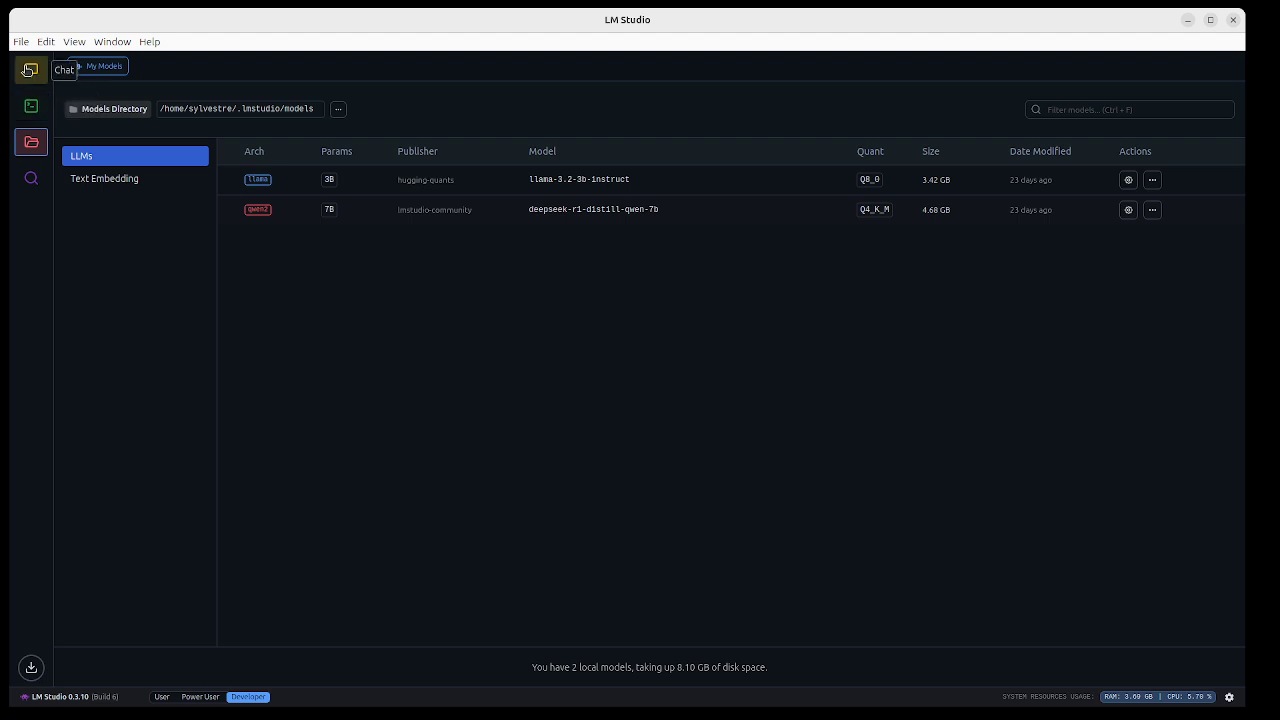
# Step: Open the chat with llama-3.2-3b-instruct and send the message "hi"
pyautogui.click(33, 70)
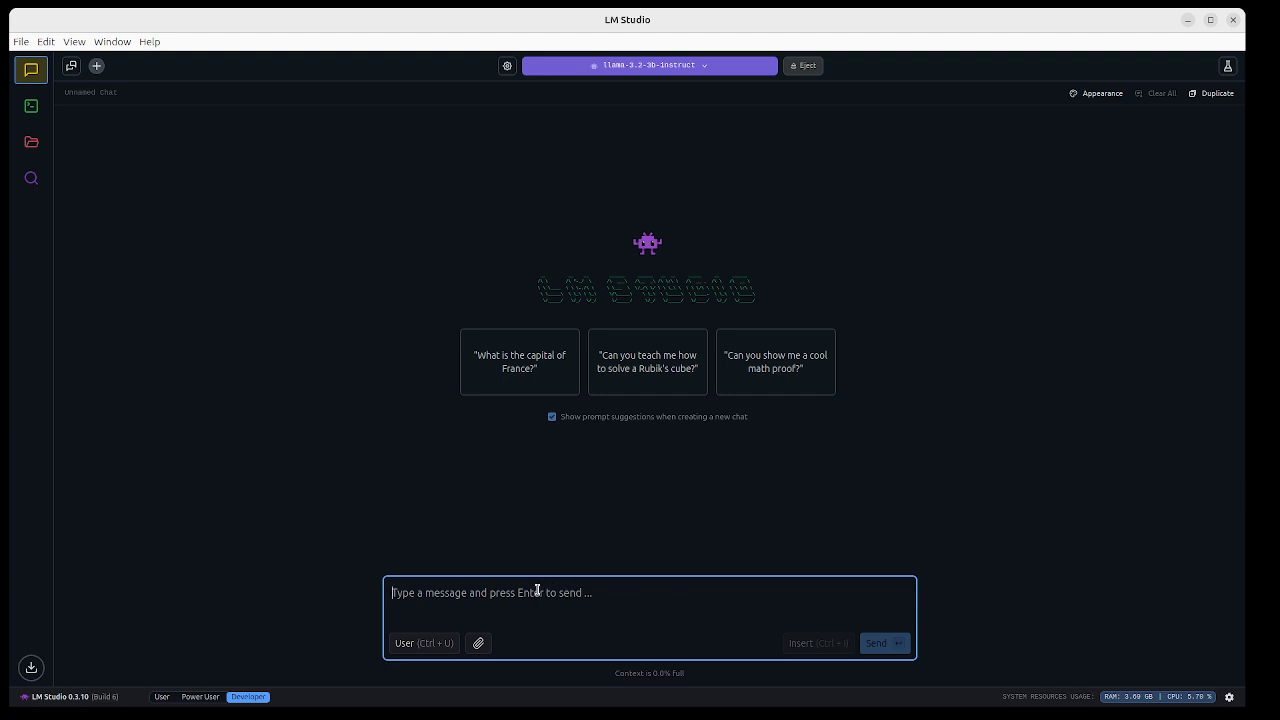
pyautogui.write('hi')
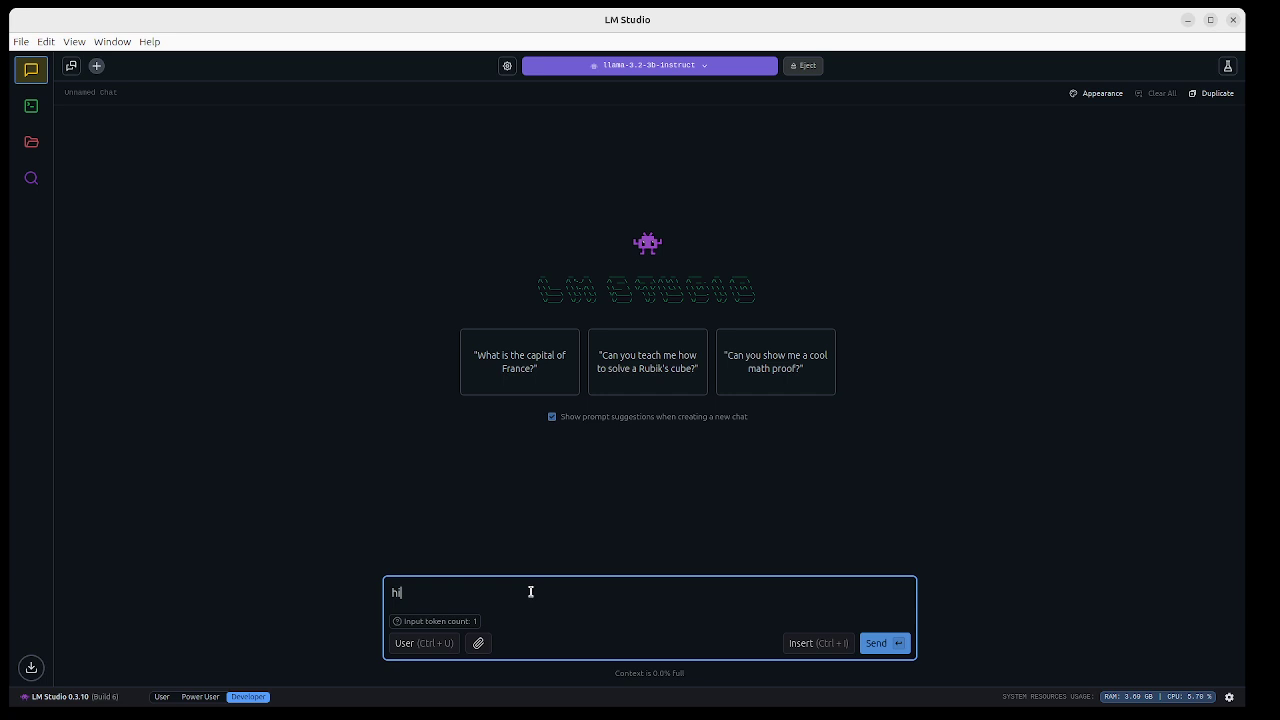
pyautogui.press('Return')
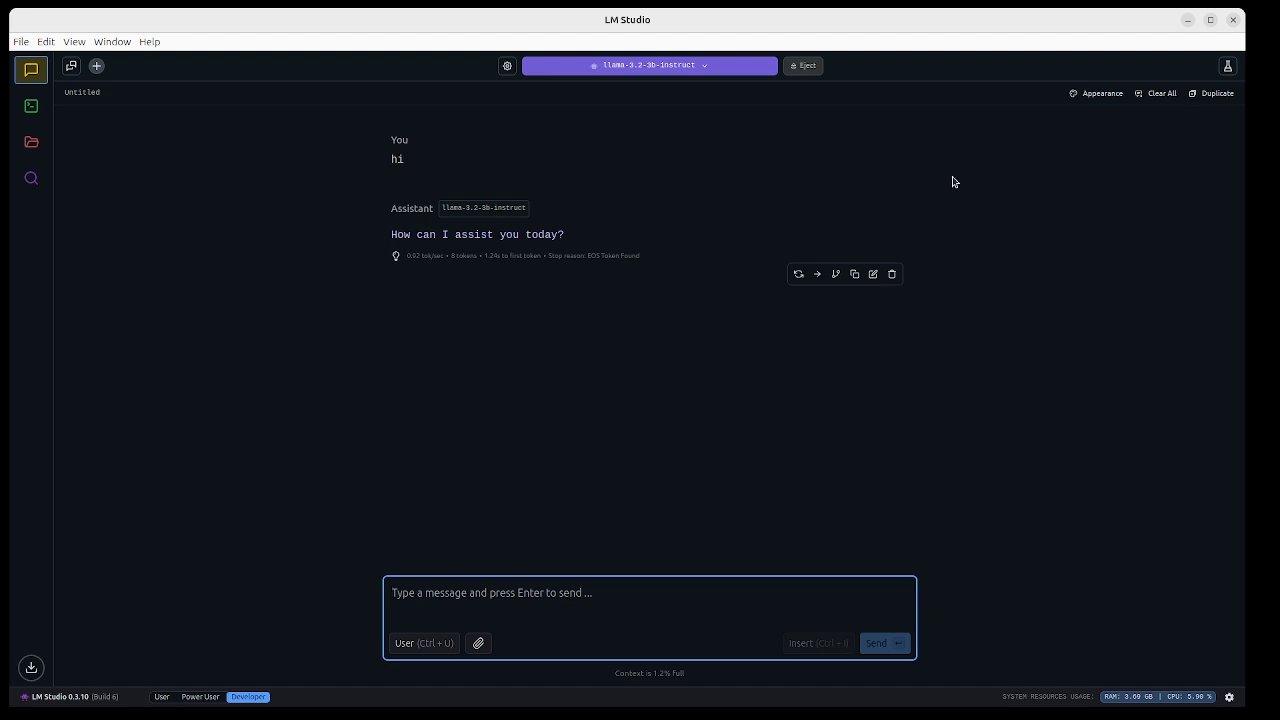
# Step: Load the DeepSeek R1 Distill Qwen 7B model for the chat, keeping its default load parameters
pyautogui.click(700, 65)
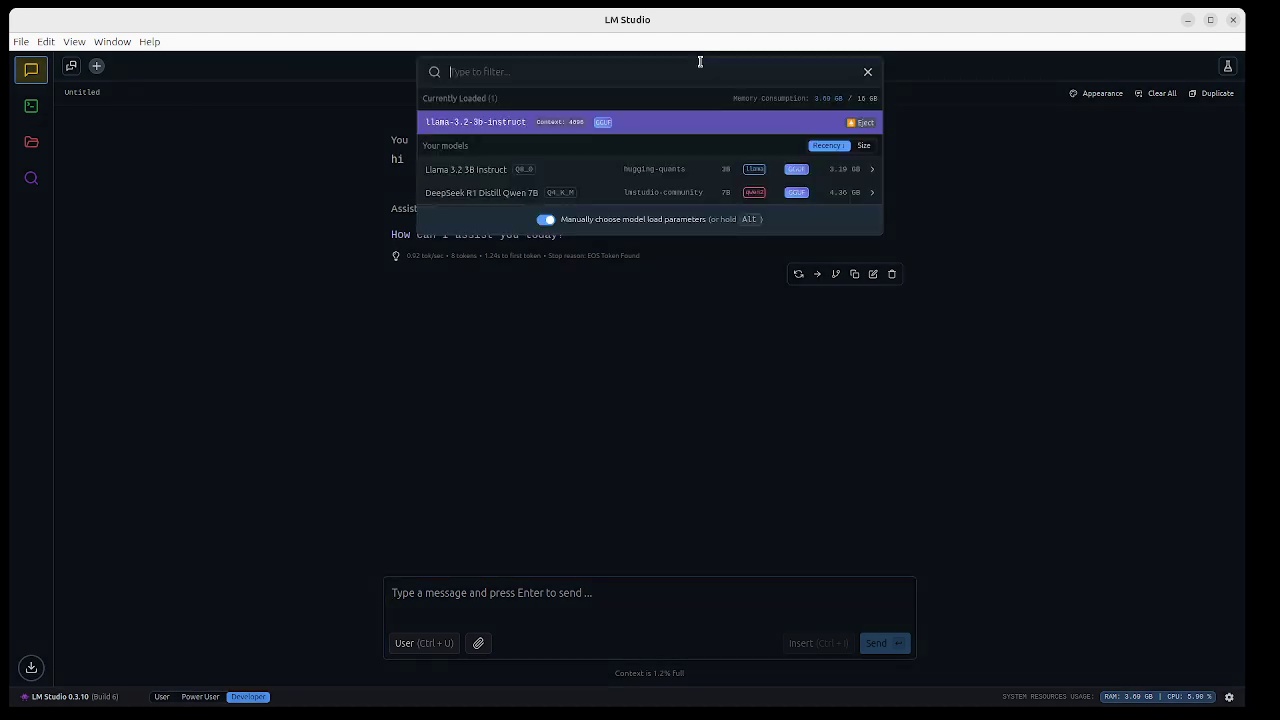
pyautogui.click(513, 193)
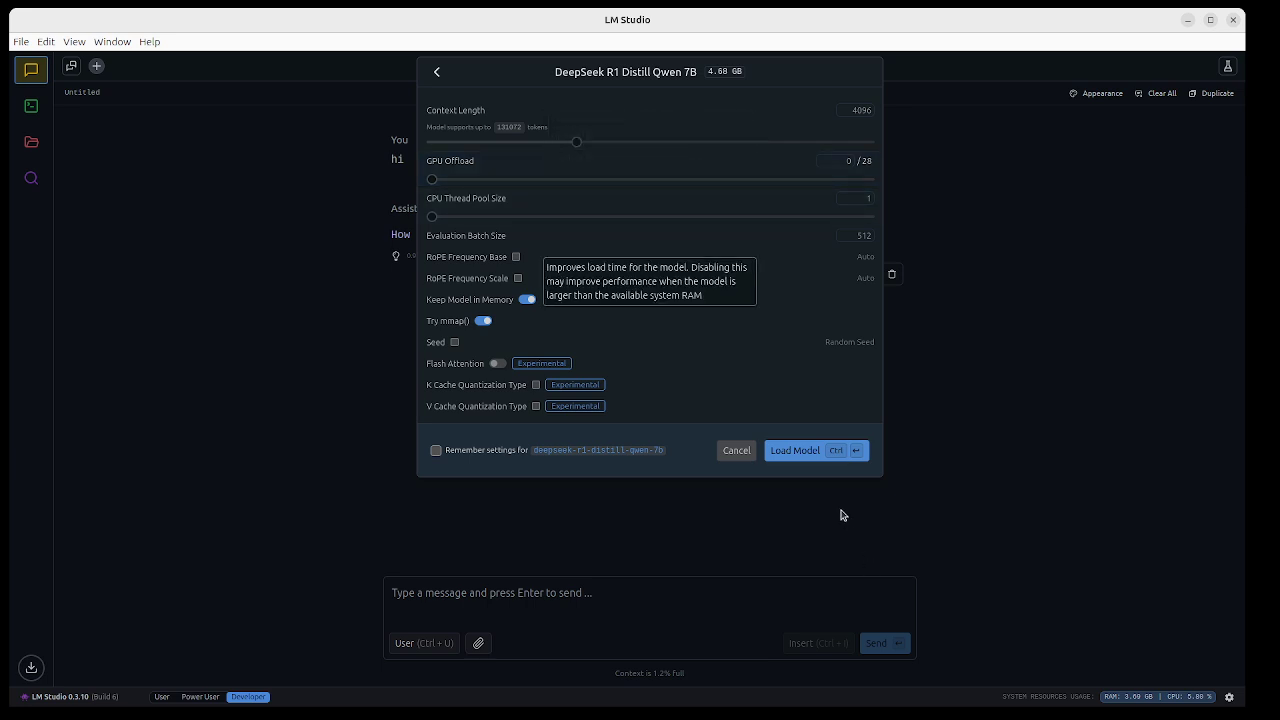
pyautogui.click(805, 457)
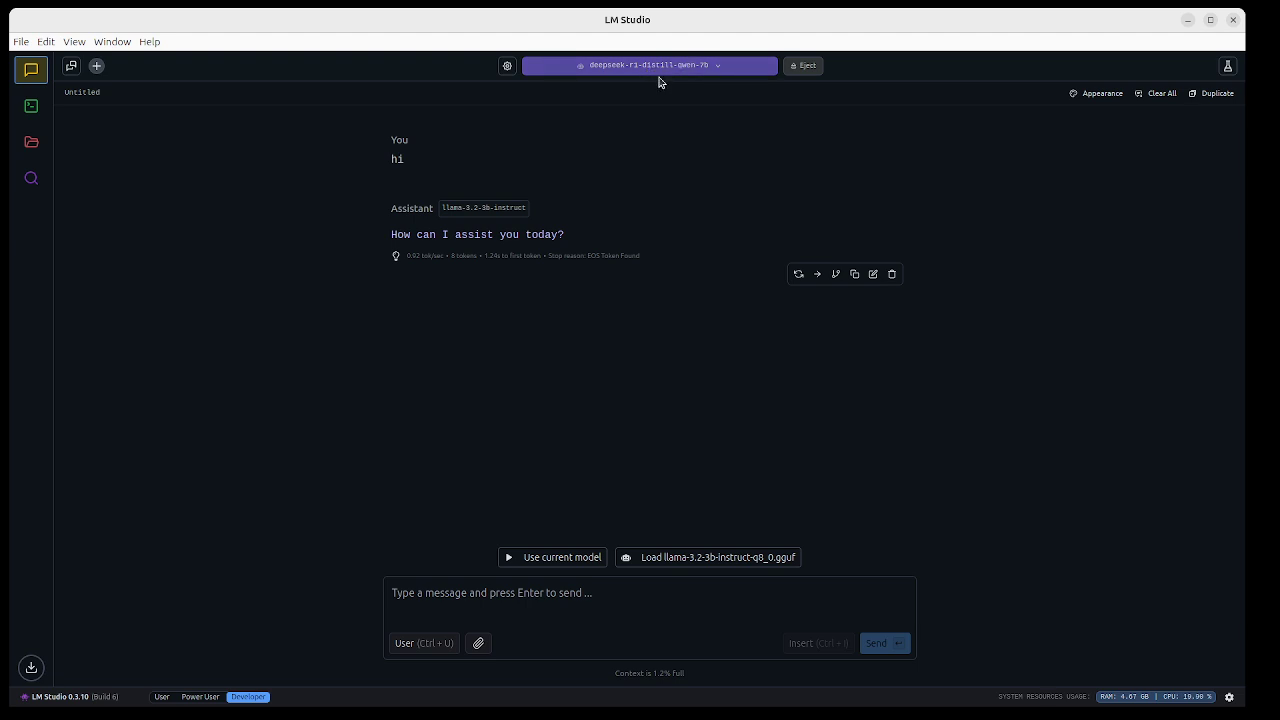
# Step: Send the message "Paris" to deepseek-r1-distill-qwen-7b in the current chat
pyautogui.click(585, 616)
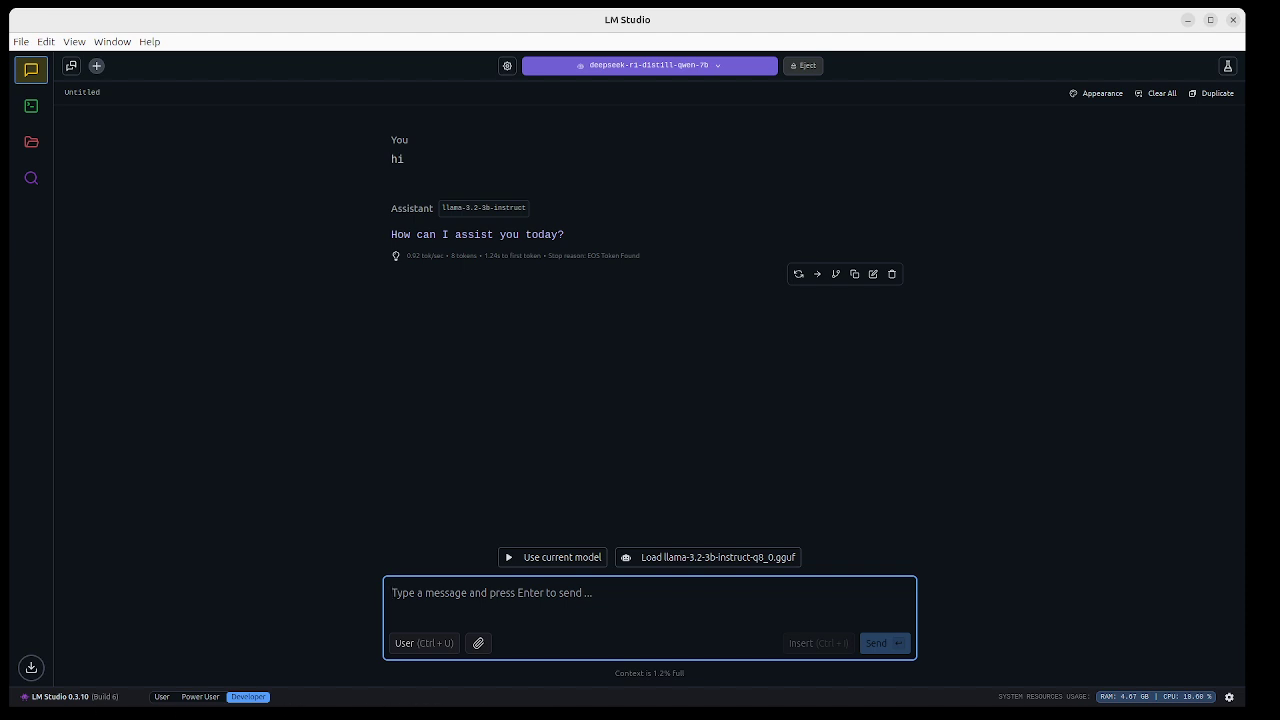
pyautogui.write('Pa')
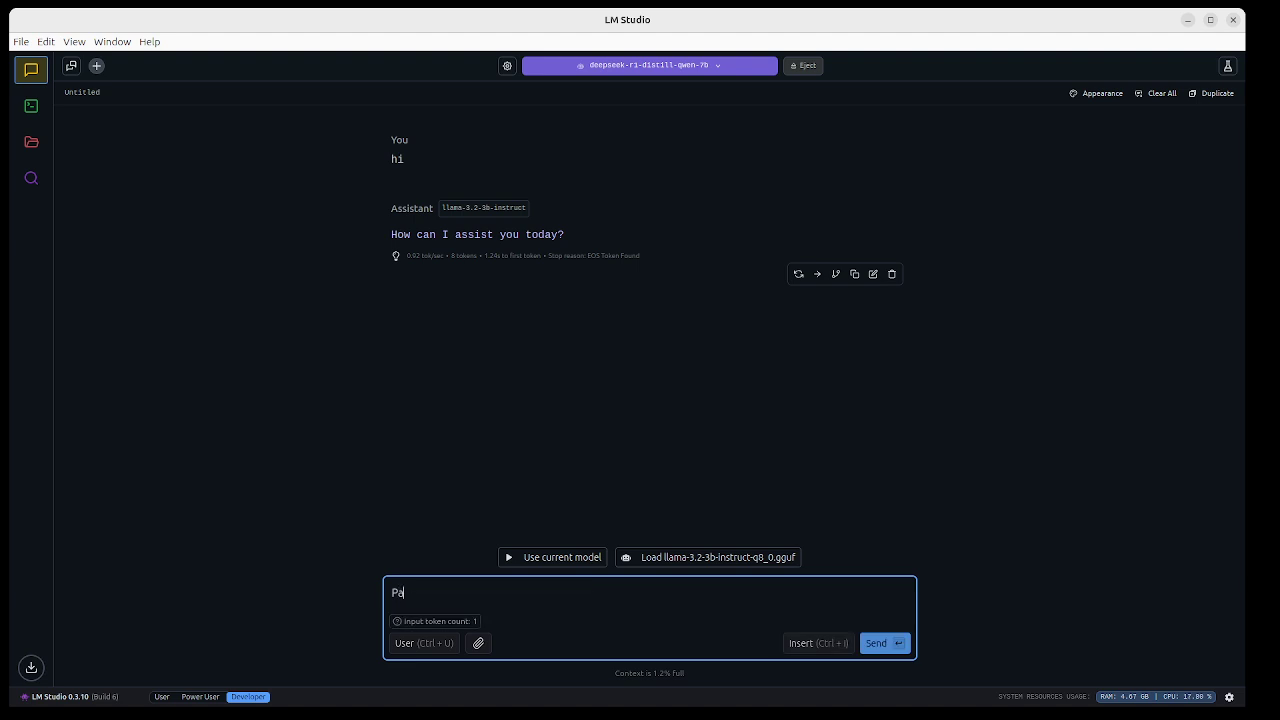
pyautogui.write('ris')
pyautogui.press('Return')
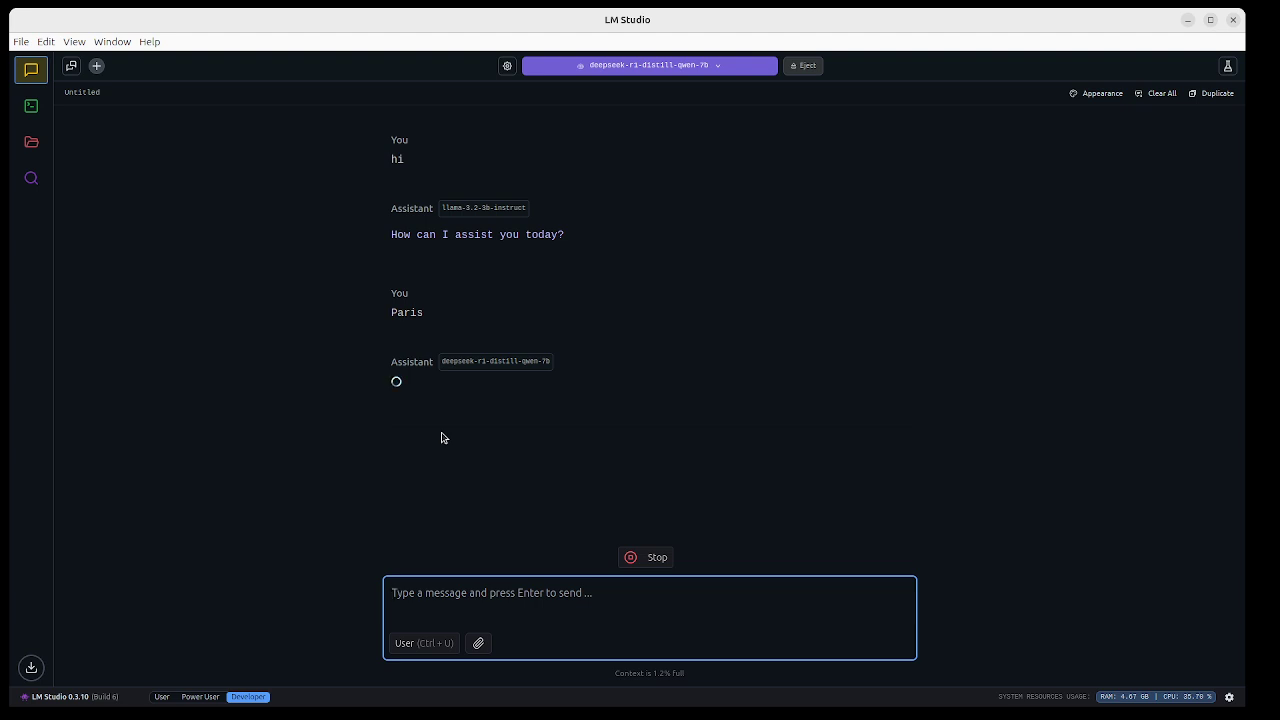
# Step: Create a new chat, send the suggested prompt "What is the capital of France?", and stop the response generation
pyautogui.click(97, 67)
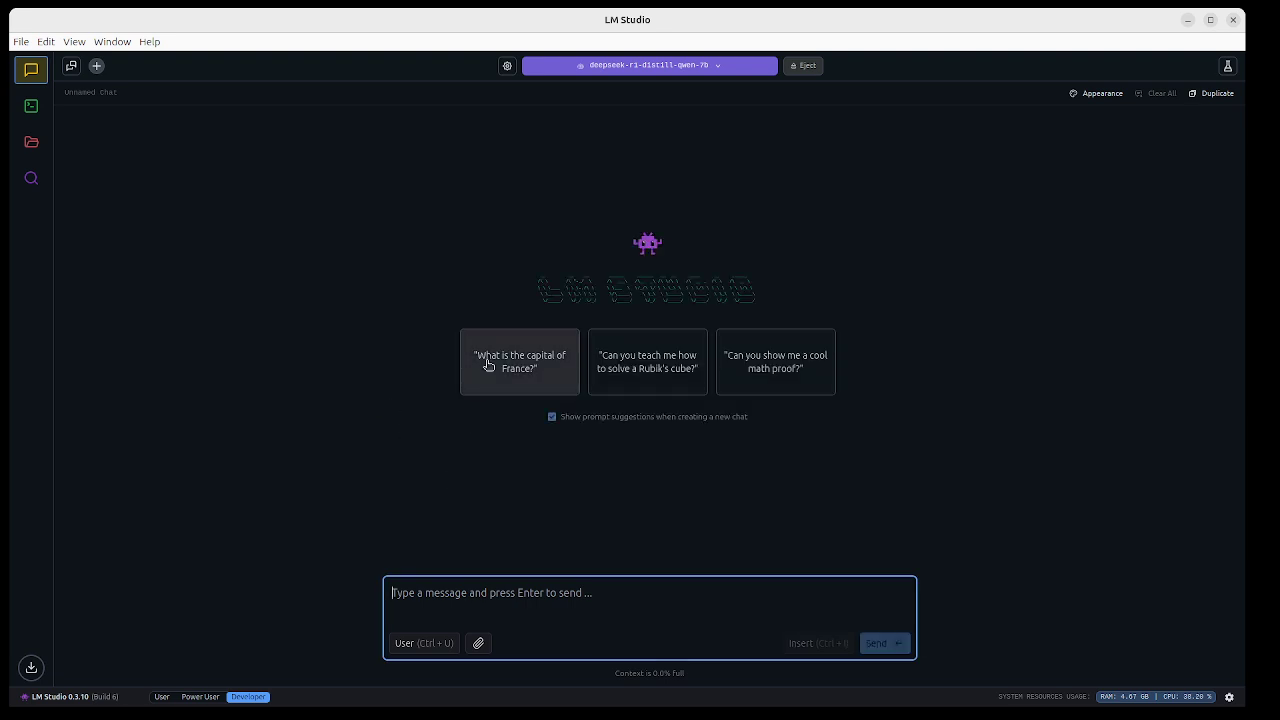
pyautogui.click(488, 364)
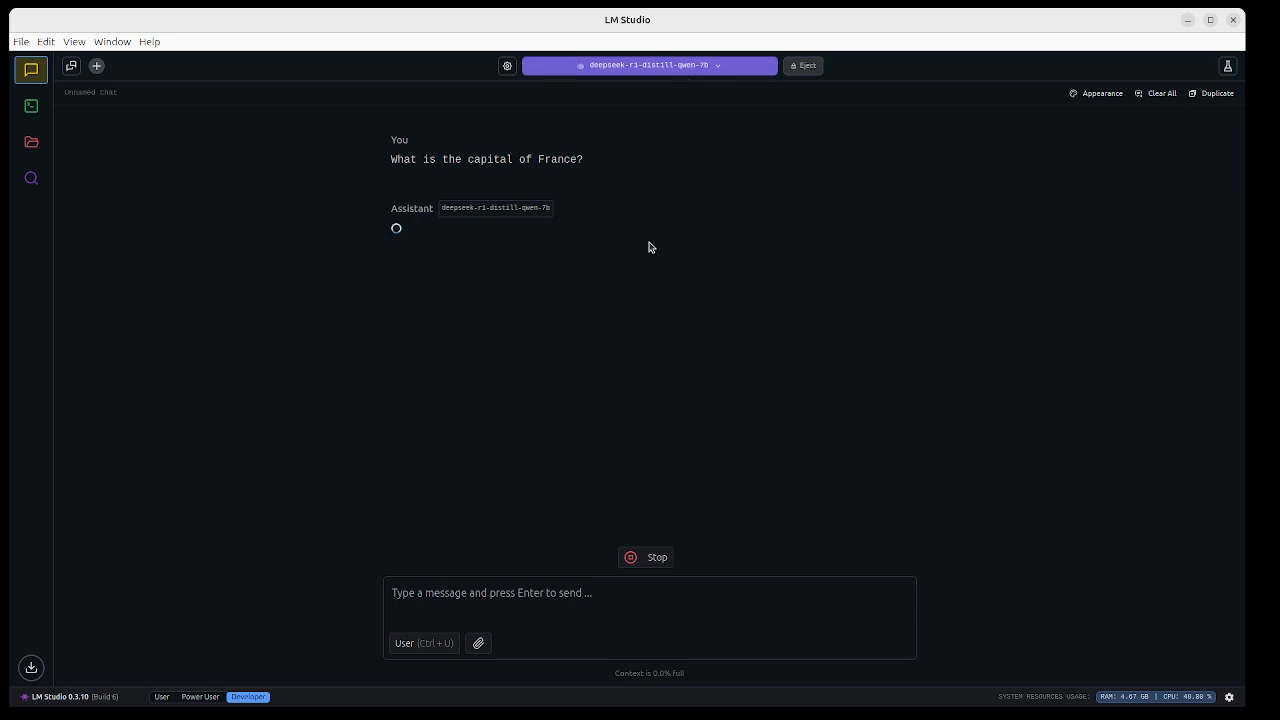
pyautogui.click(657, 559)
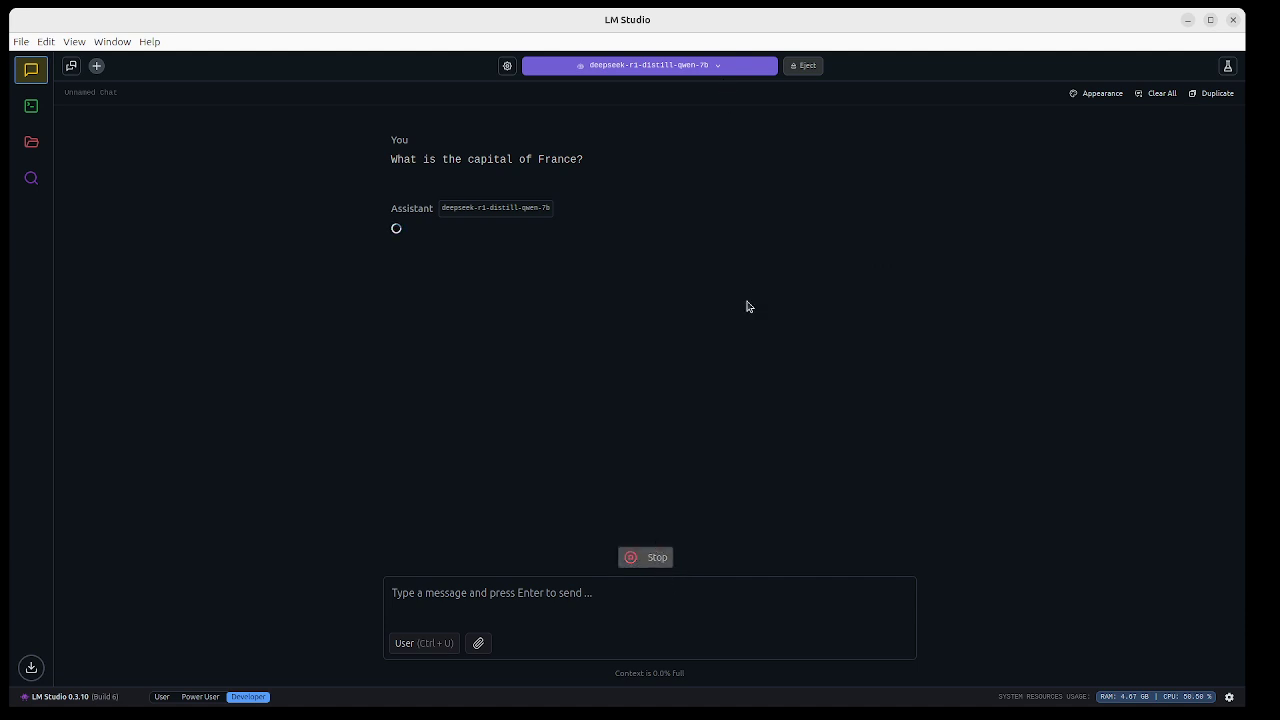
# Step: Switch the chat's model to Llama 3.2 3B Instruct, loading it with the default parameters
pyautogui.click(717, 66)
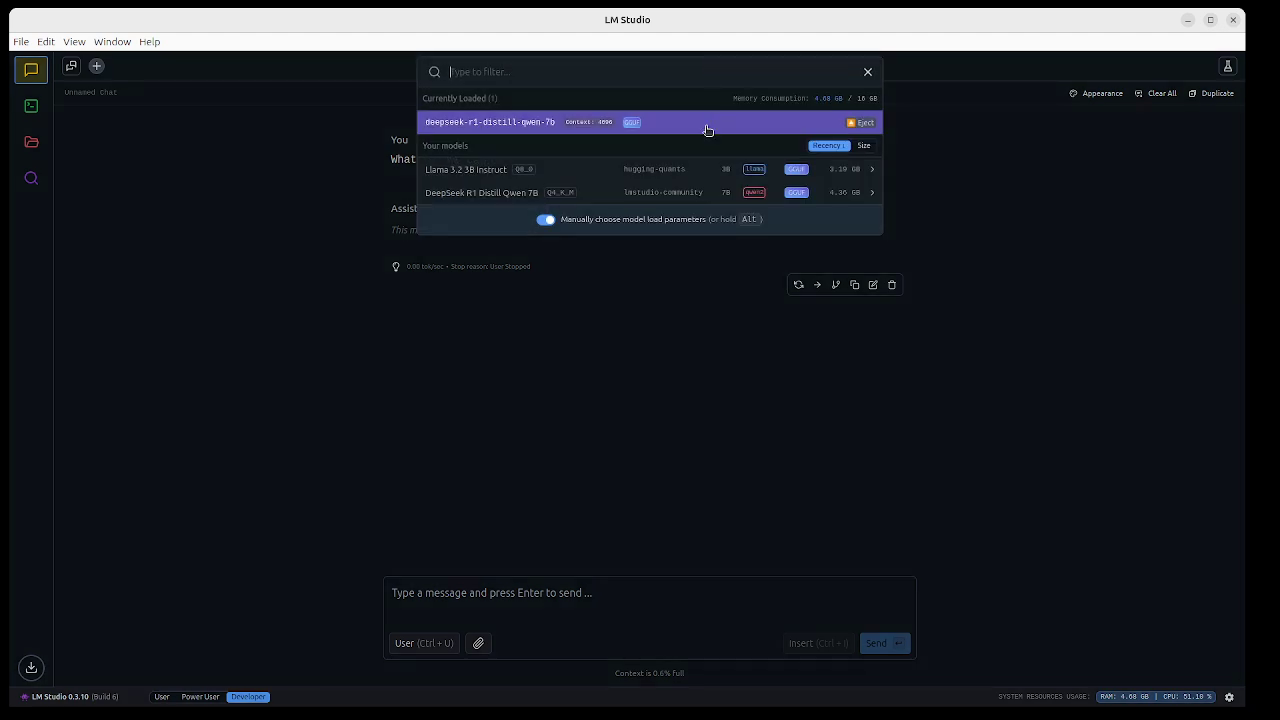
pyautogui.click(500, 173)
pyautogui.click(814, 457)
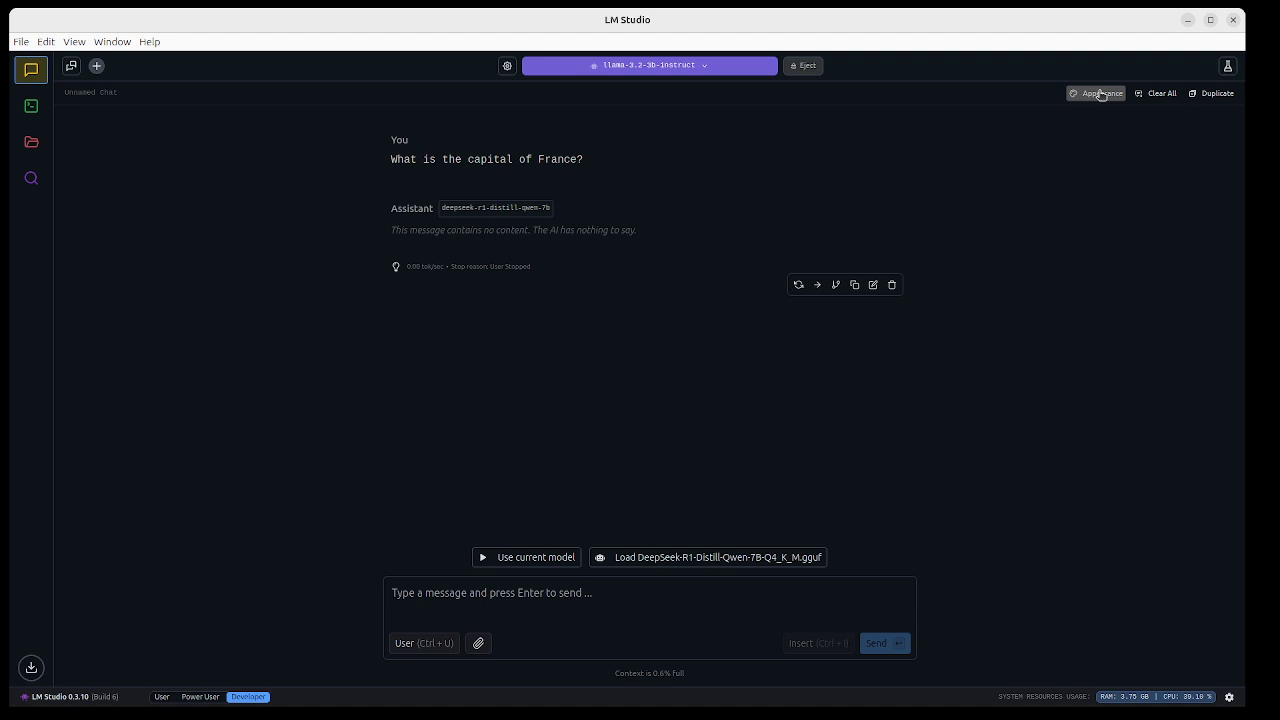
# Step: Review the chat's appearance settings, including the available view modes, and close them without changes
pyautogui.click(1101, 94)
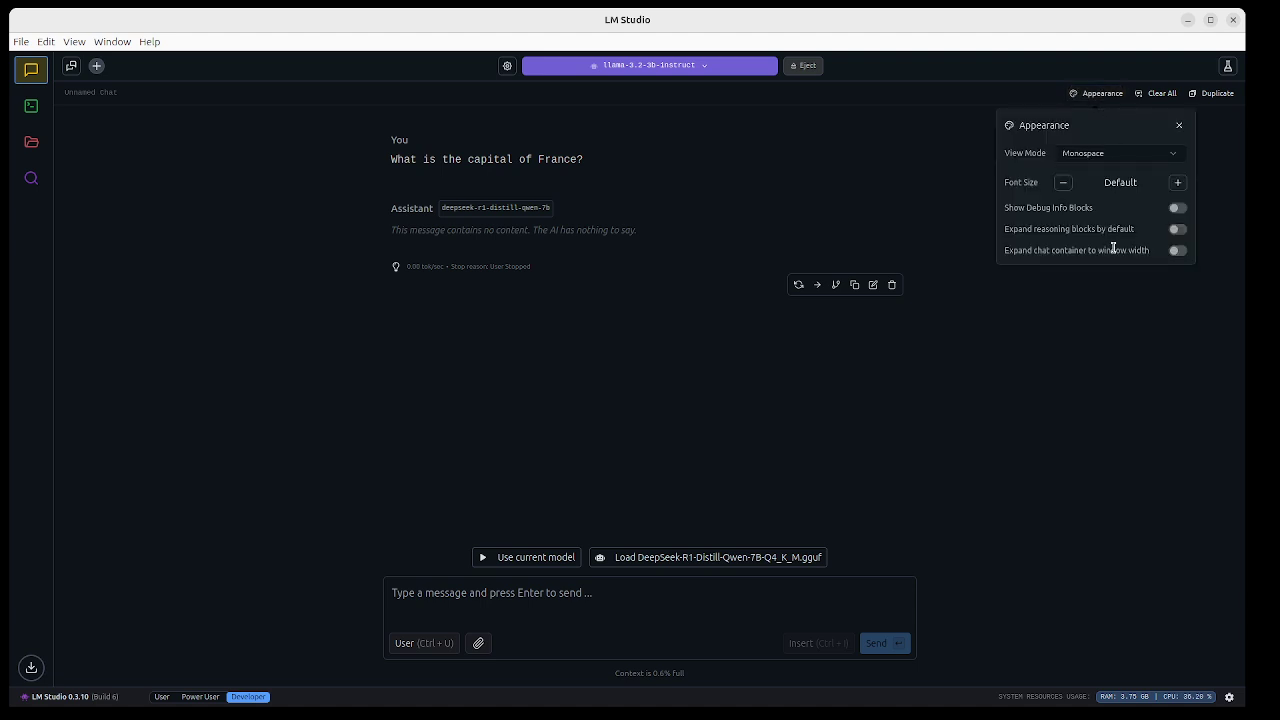
pyautogui.click(1113, 155)
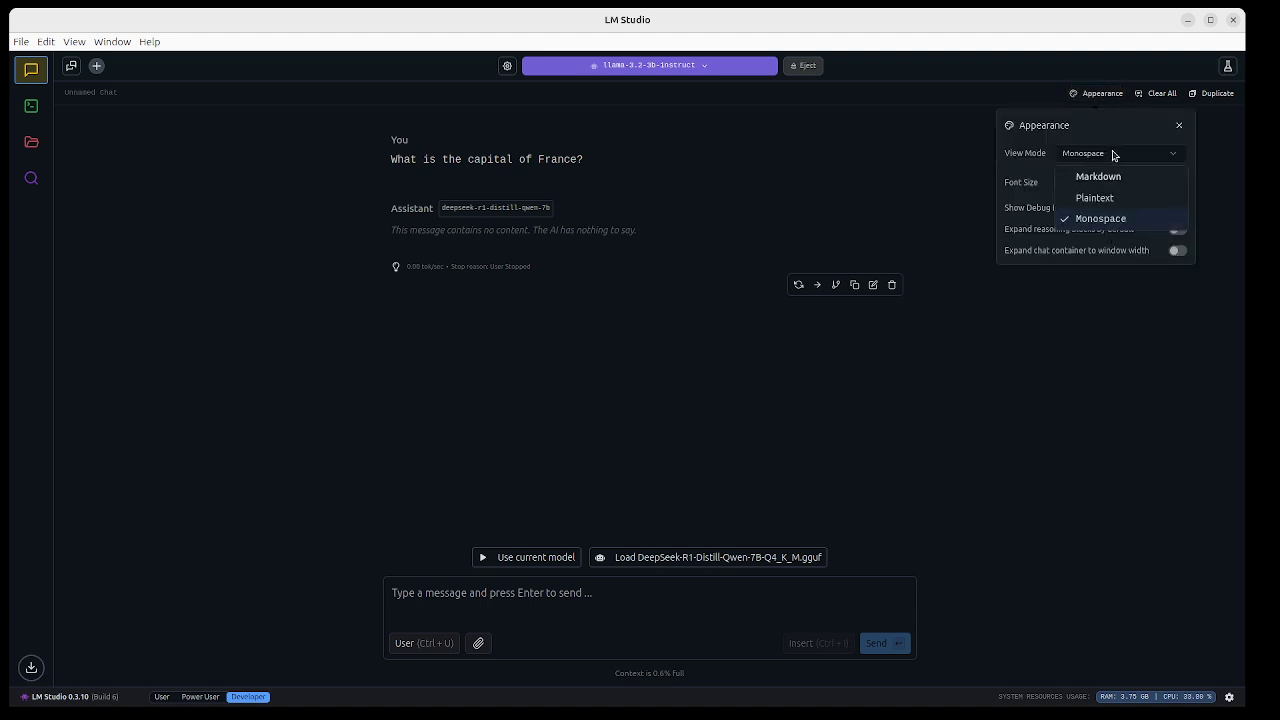
pyautogui.click(1111, 154)
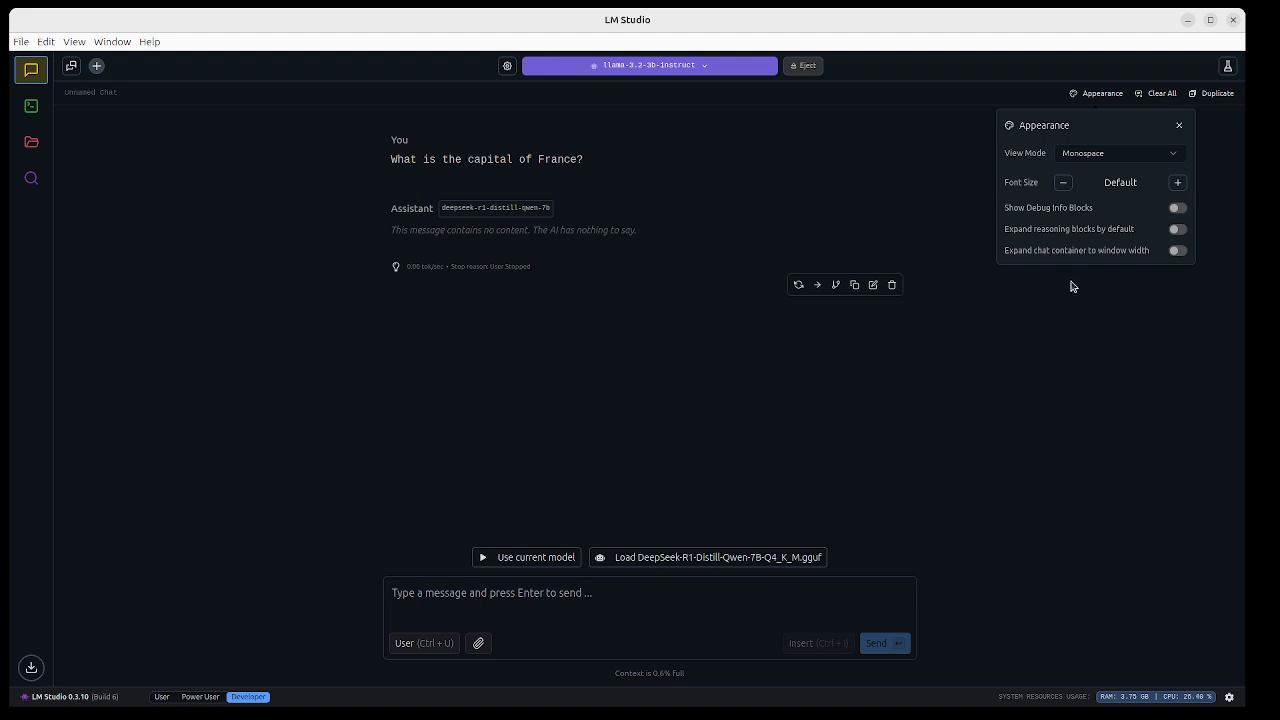
pyautogui.click(1180, 126)
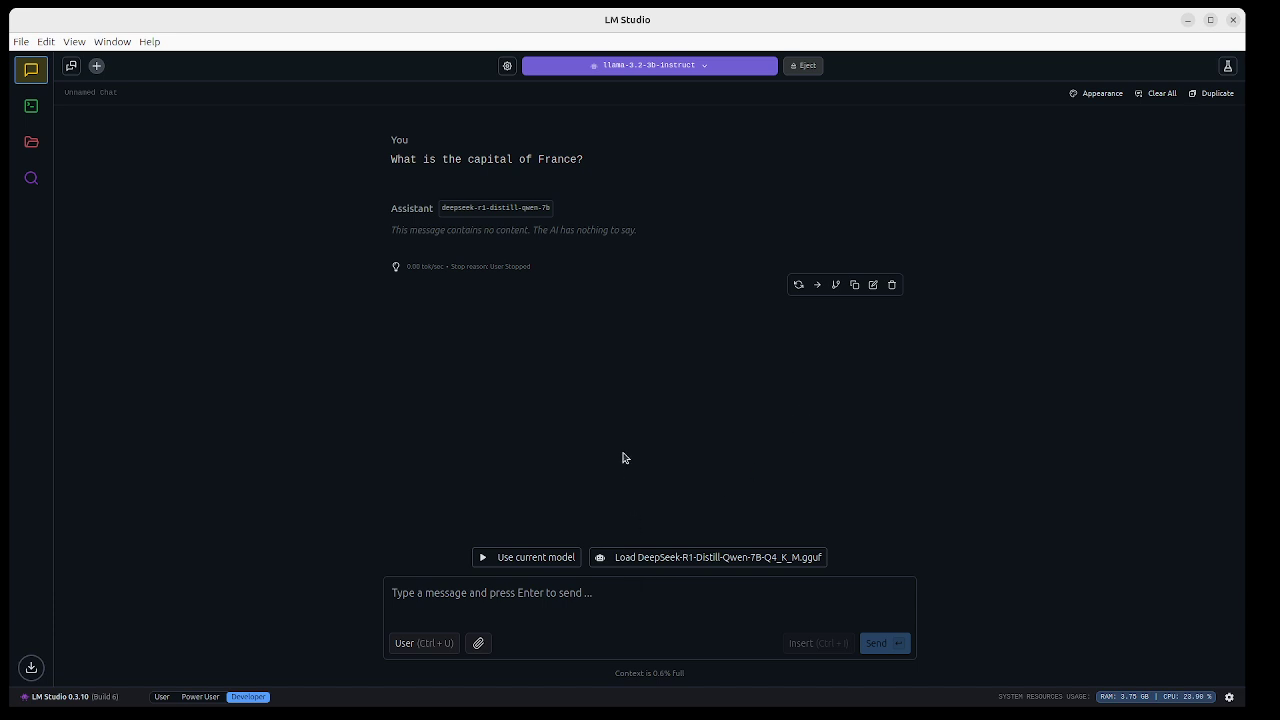
# Step: Send the message "hi" to llama-3.2-3b-instruct in the chat about the capital of France
pyautogui.click(477, 616)
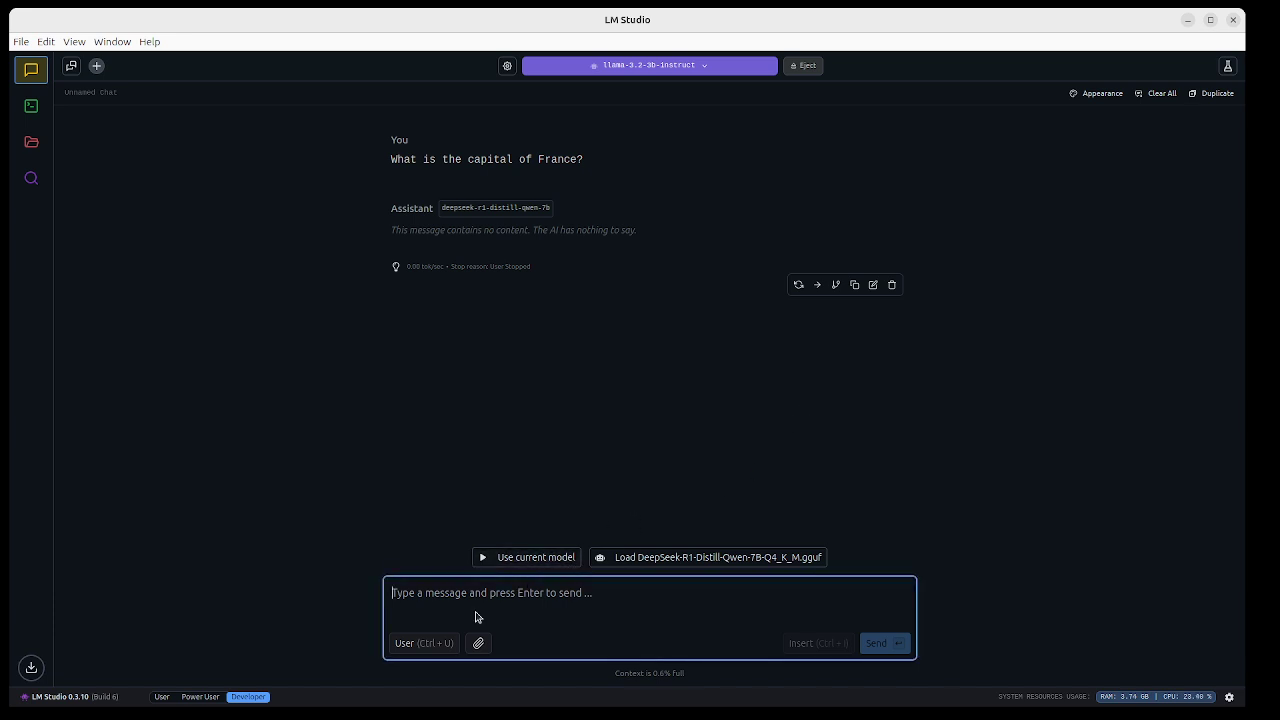
pyautogui.write('hi')
pyautogui.click(881, 641)
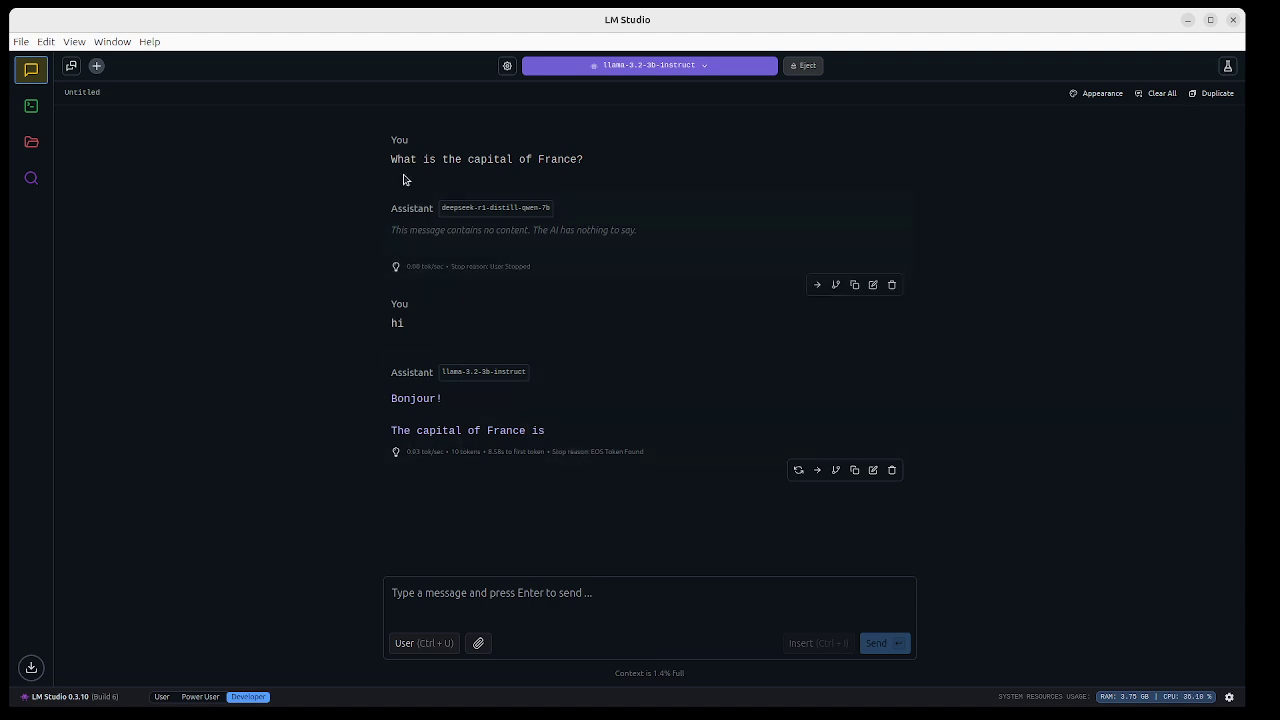
# Step: Copy the question "What is the capital of France?" from the chat, delete the assistant's last reply, and send the copied question as a new message
pyautogui.moveTo(391, 159); pyautogui.dragTo(597, 160)
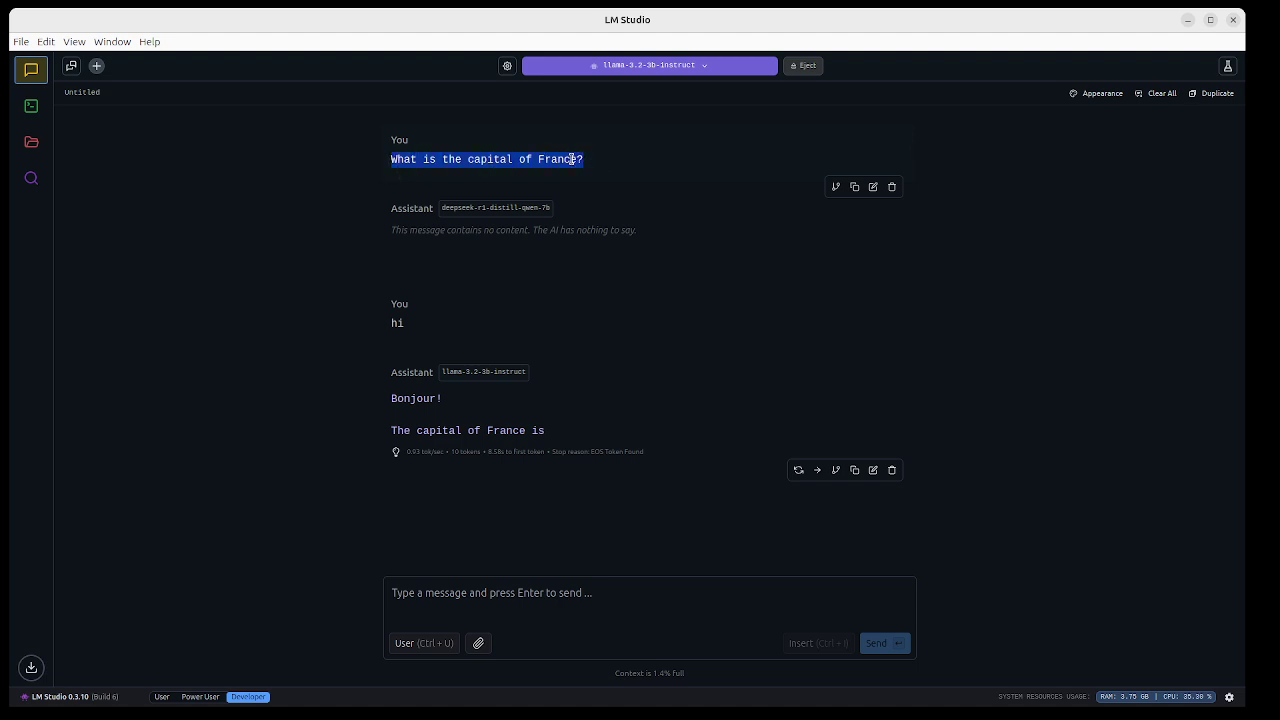
pyautogui.rightClick(574, 161)
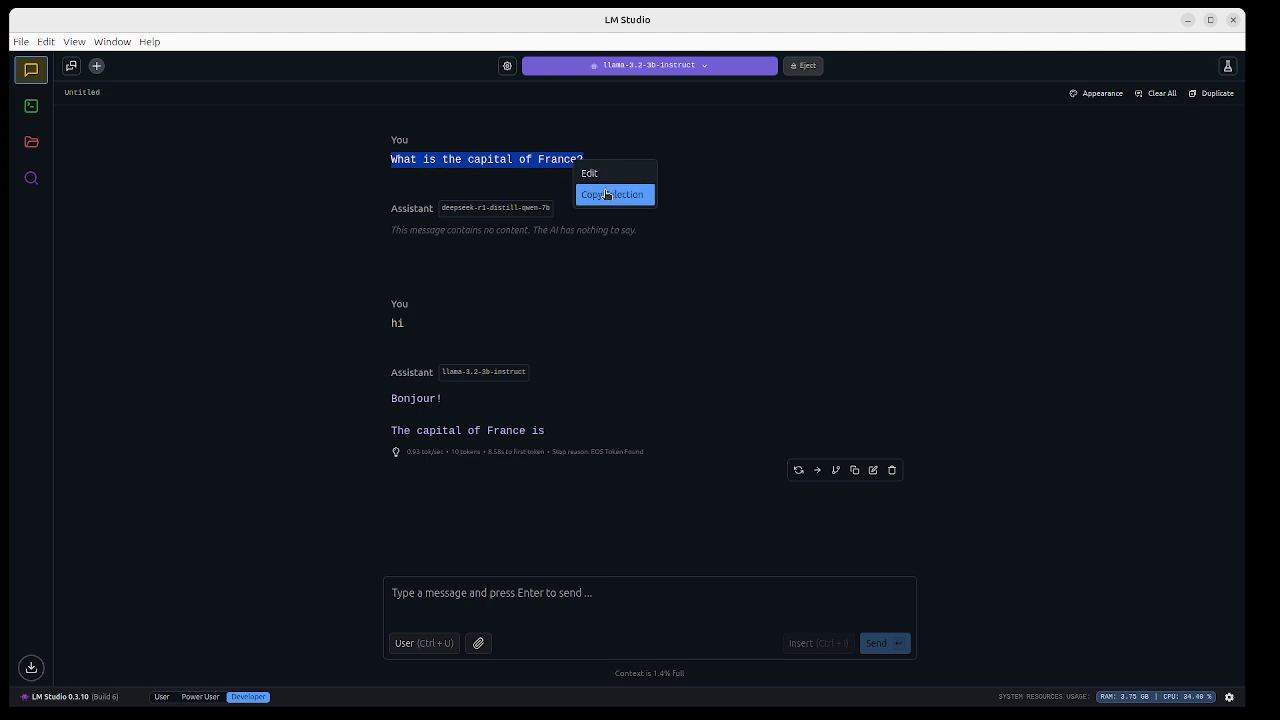
pyautogui.click(604, 197)
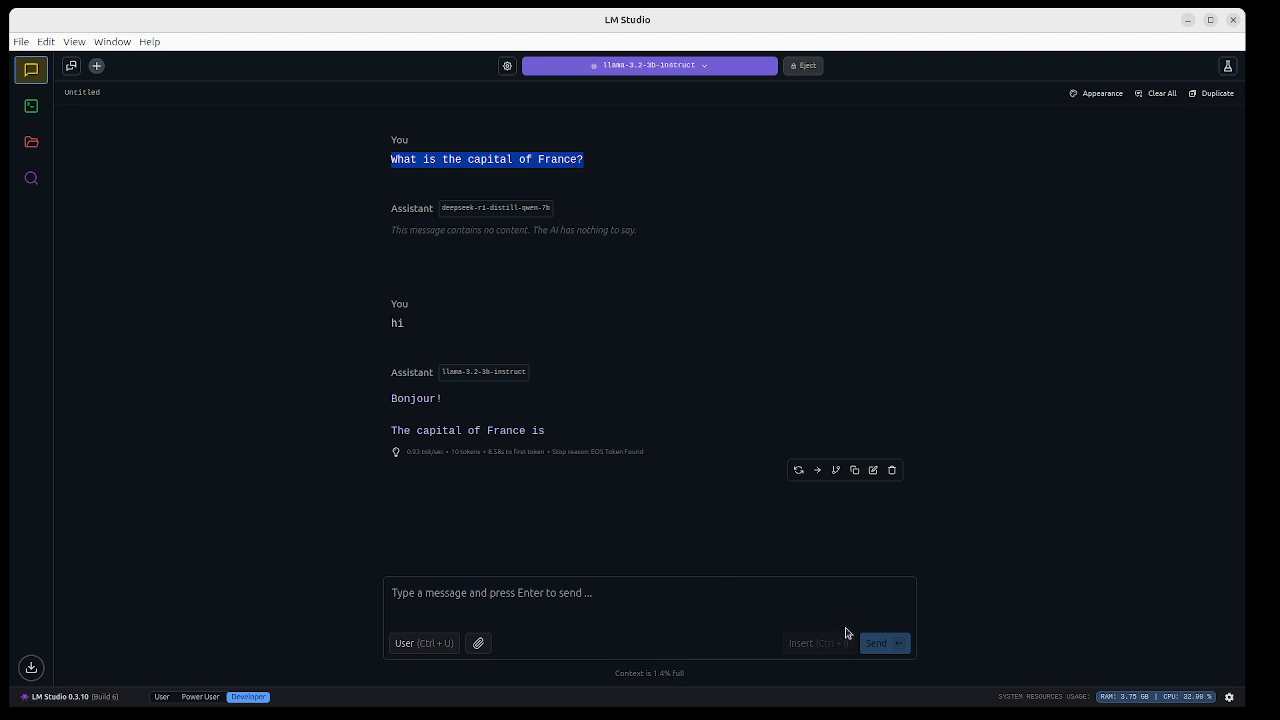
pyautogui.click(786, 604)
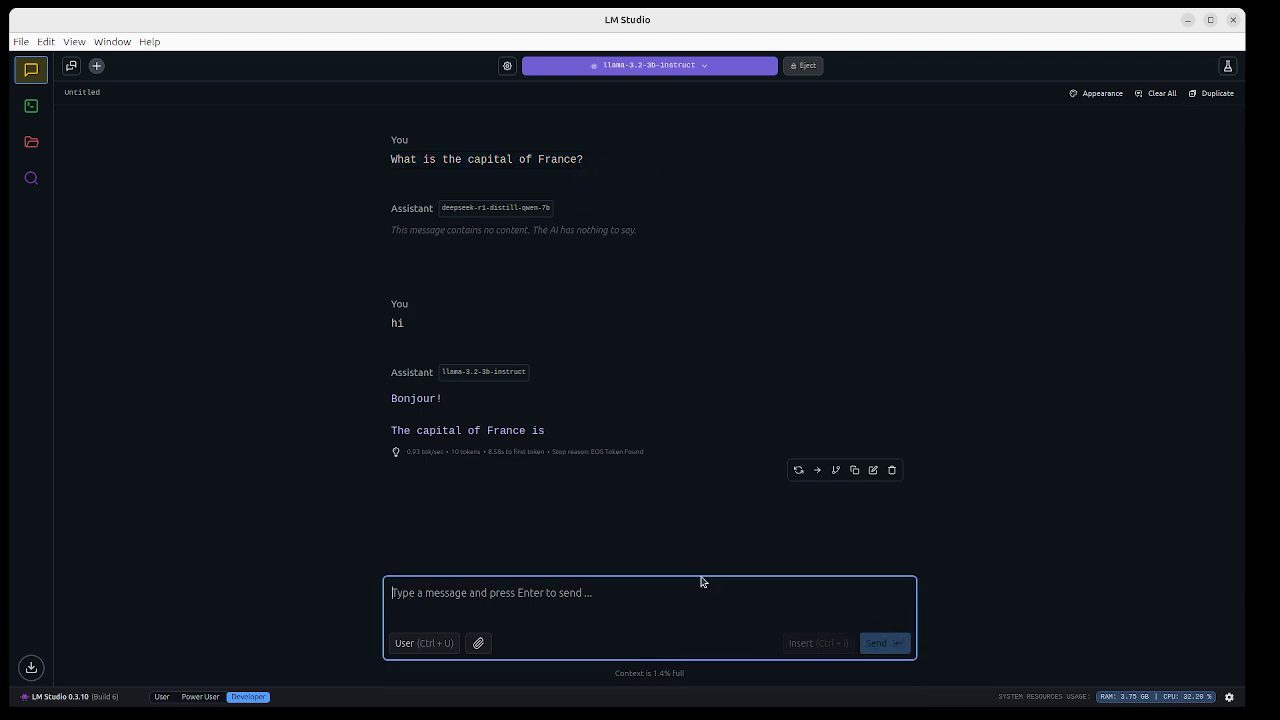
pyautogui.click(890, 471)
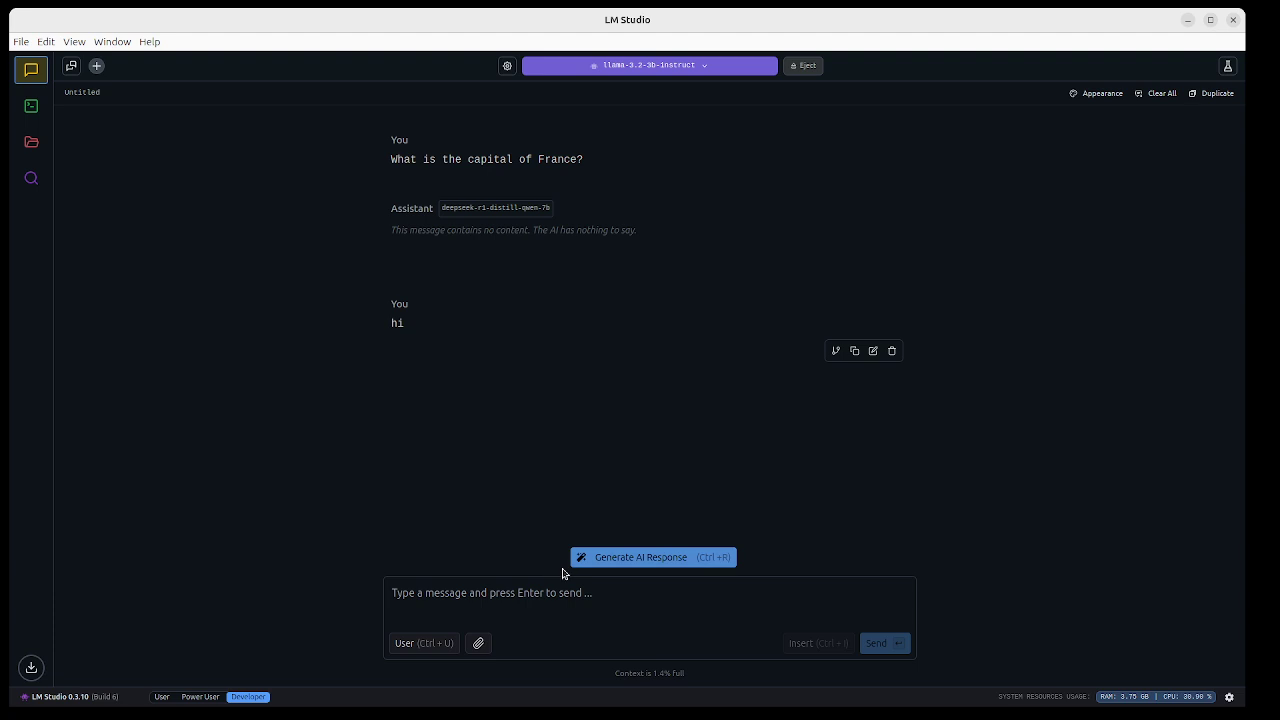
pyautogui.click(551, 597)
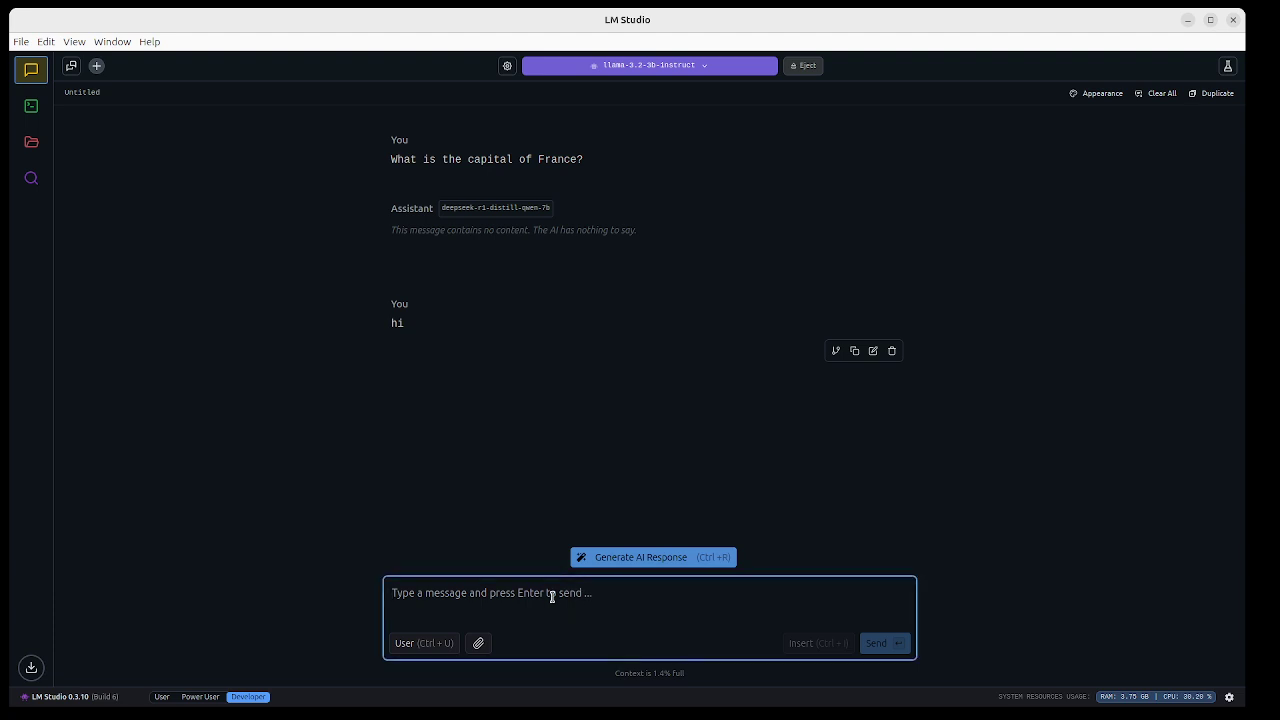
pyautogui.hotkey('ctrl', 'v')
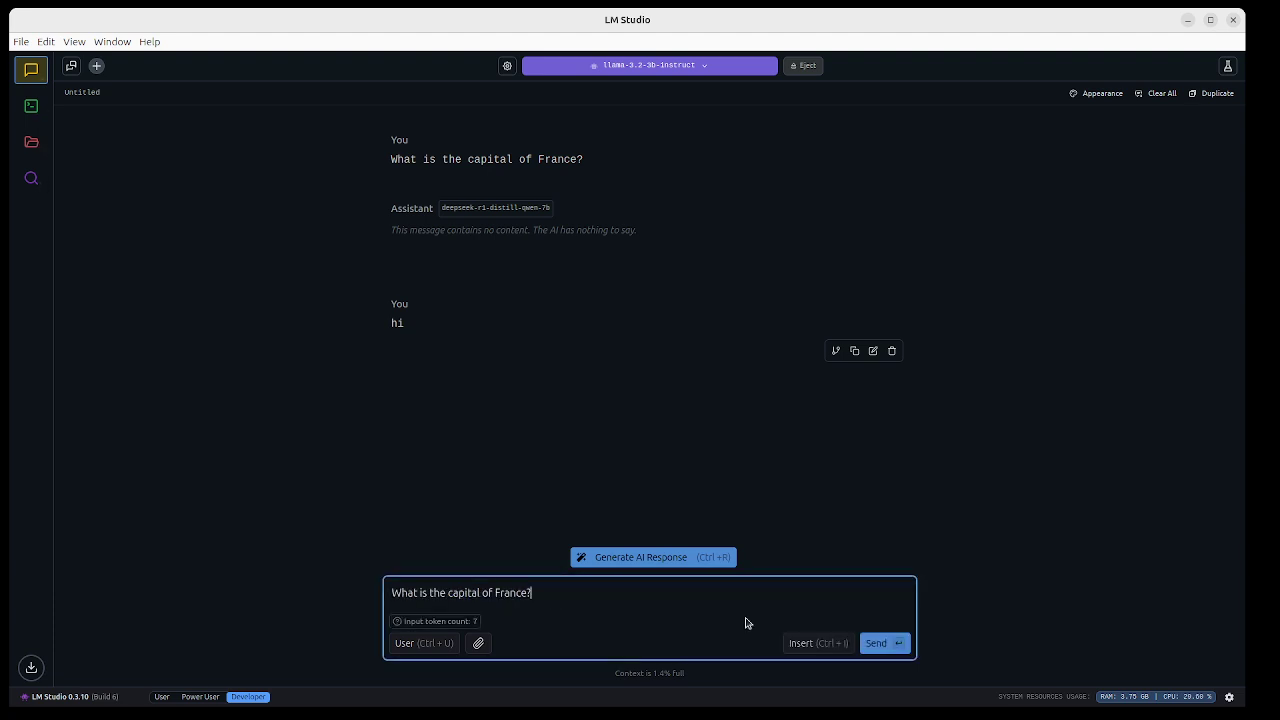
pyautogui.click(874, 643)
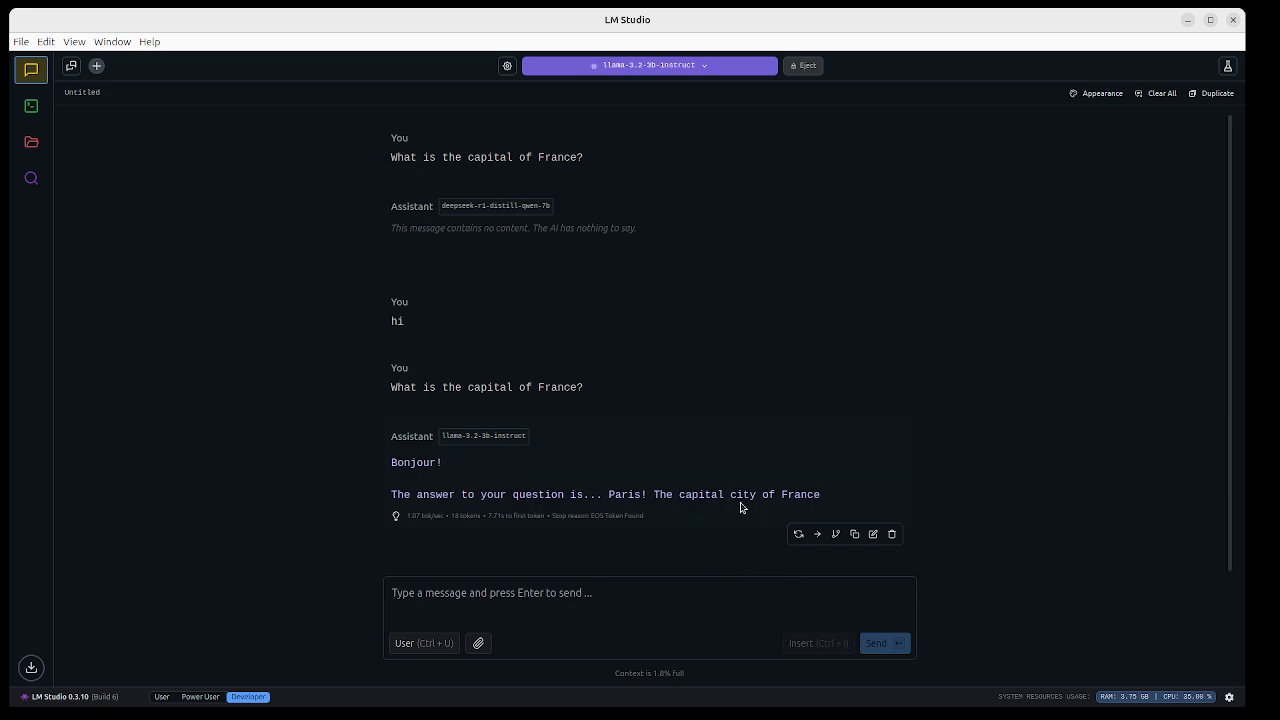
# Step: Send the message "opencv" to llama-3.2-3b-instruct in the same chat
pyautogui.click(561, 592)
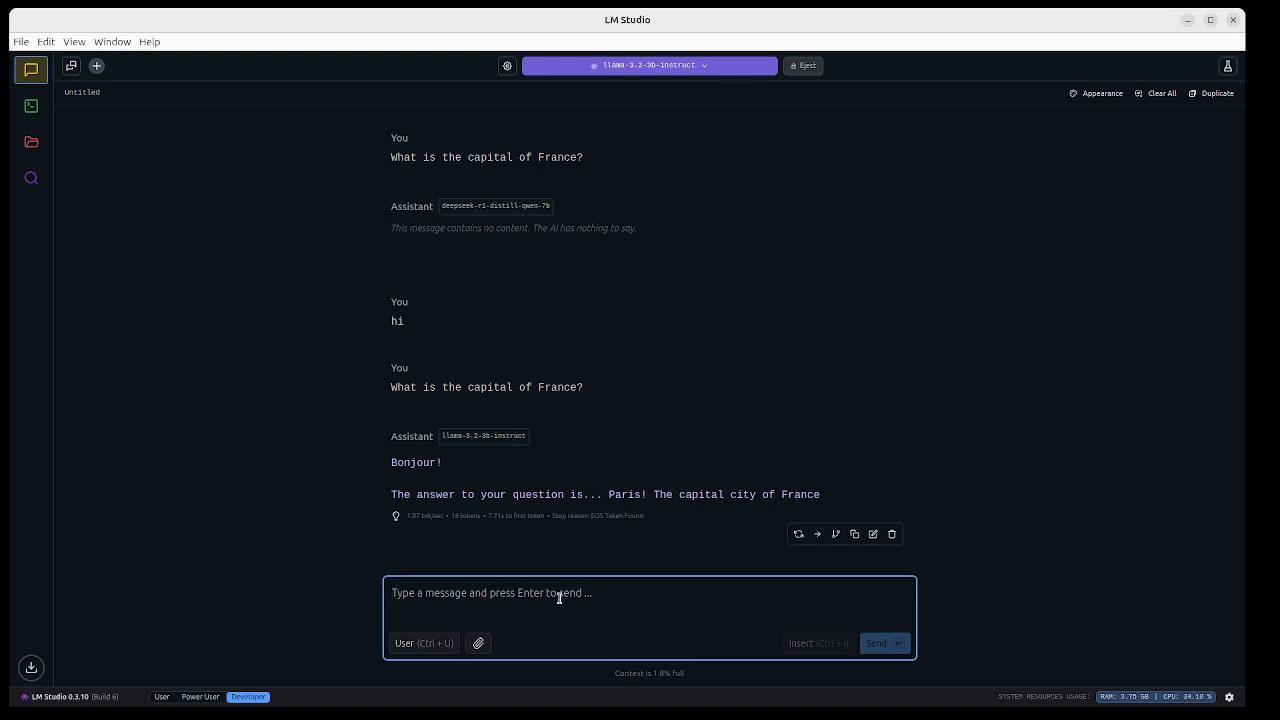
pyautogui.write('opencv')
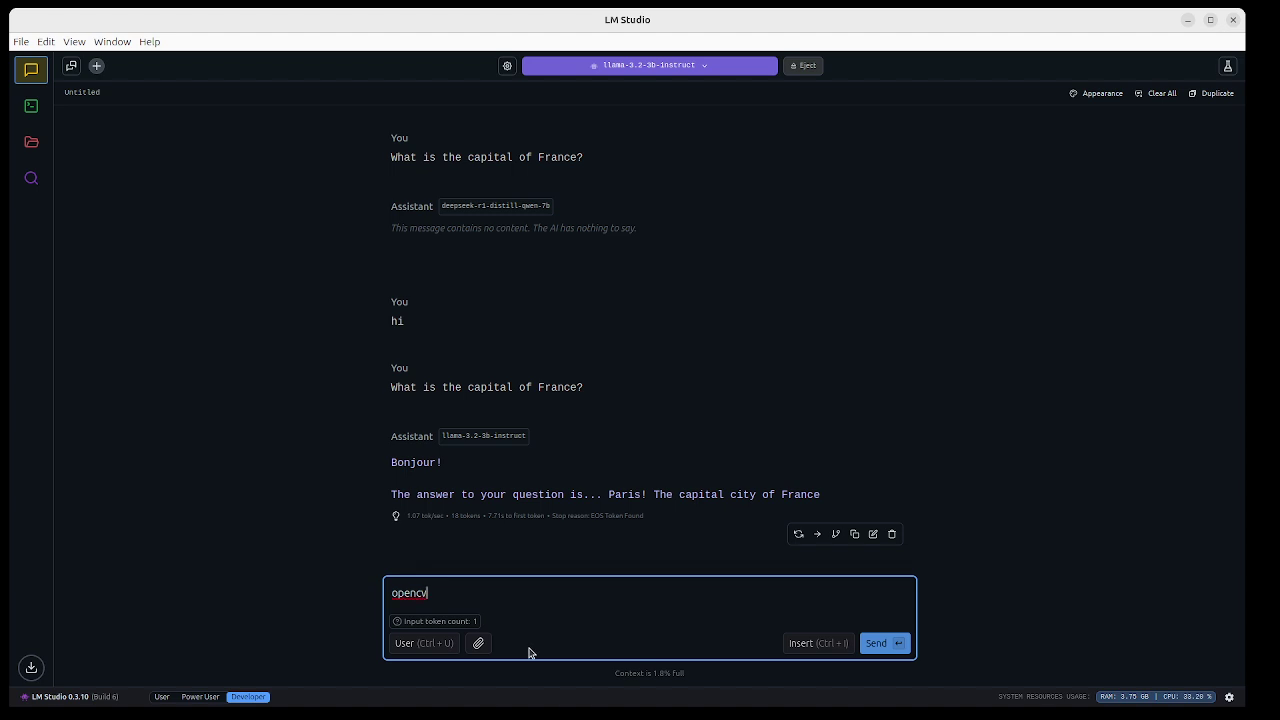
pyautogui.press('Return')
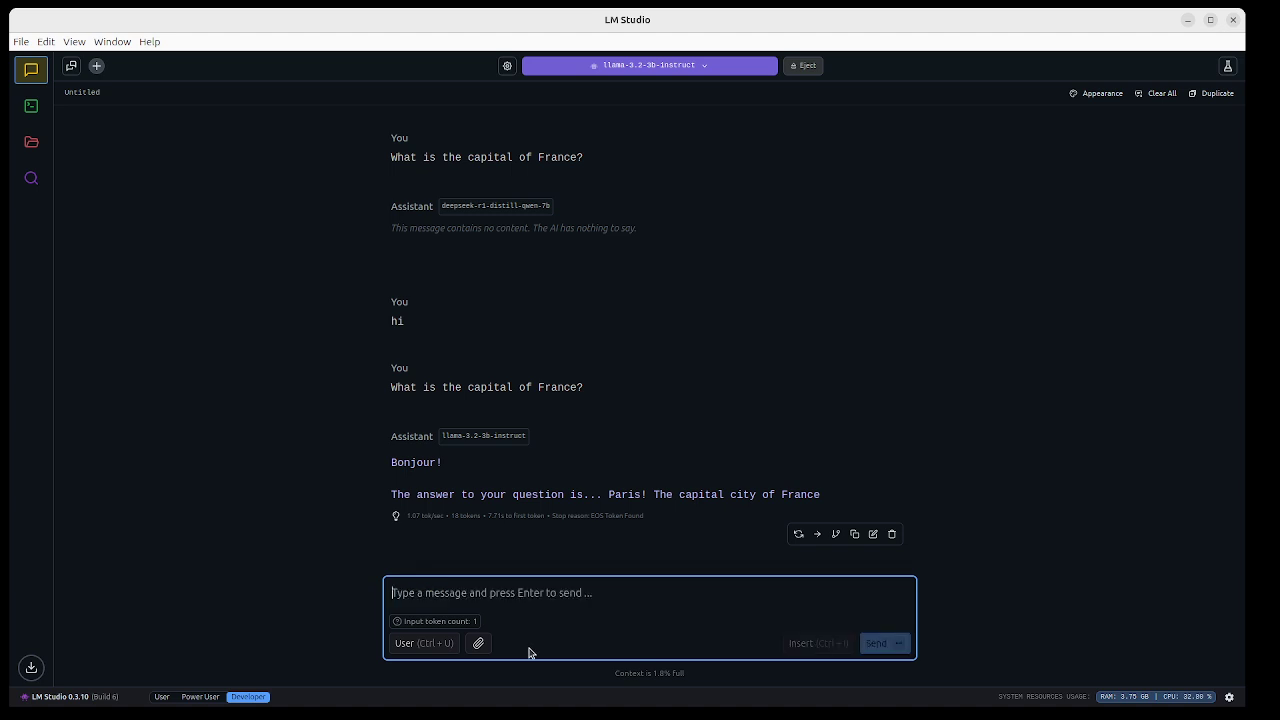